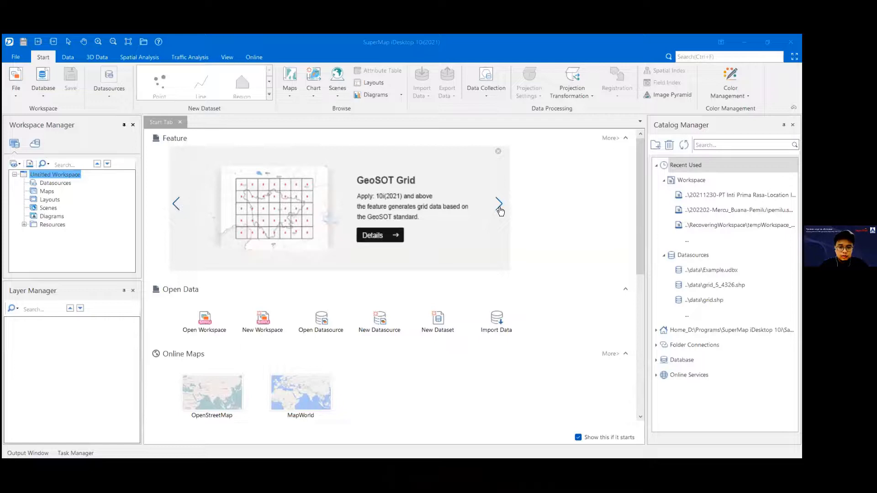
Step: Browse the featured functions in the start page's Feature carousel
{"action": "left_click", "coordinate": [176, 209]}
{"action": "left_click", "coordinate": [176, 209]}
{"action": "left_click", "coordinate": [177, 208]}
{"action": "left_click", "coordinate": [177, 209]}
{"action": "left_click", "coordinate": [177, 209]}
{"action": "left_click", "coordinate": [176, 207]}
{"action": "left_click", "coordinate": [175, 207]}
{"action": "left_click", "coordinate": [176, 207]}
{"action": "left_click", "coordinate": [176, 206]}
{"action": "left_click", "coordinate": [364, 402]}
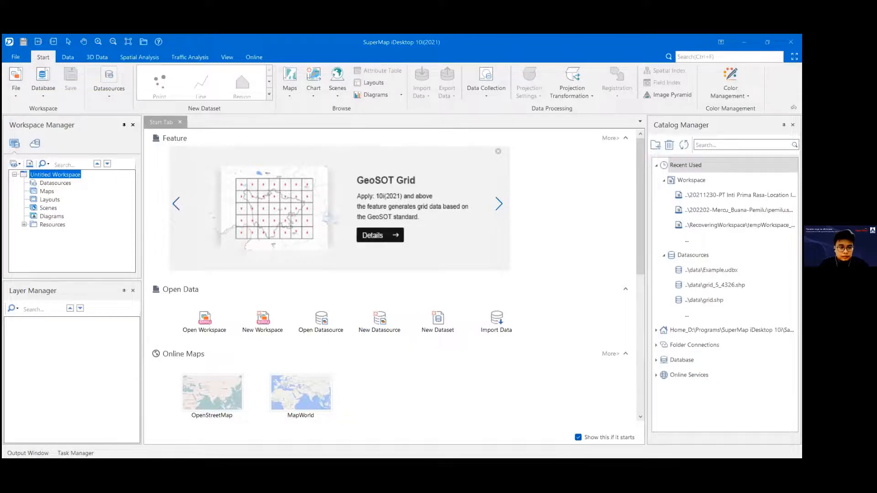
{"action": "left_click", "coordinate": [16, 58]}
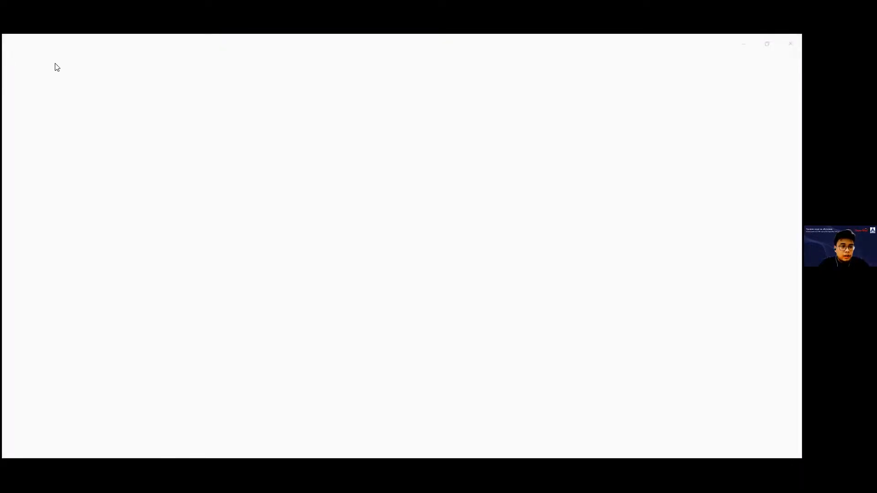
{"action": "key", "text": "Escape"}
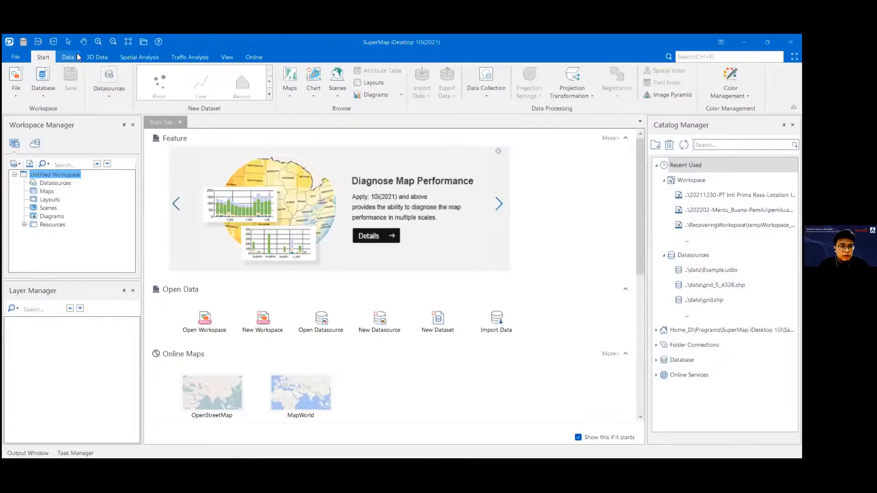
{"action": "left_click", "coordinate": [72, 59]}
{"action": "left_click", "coordinate": [51, 57]}
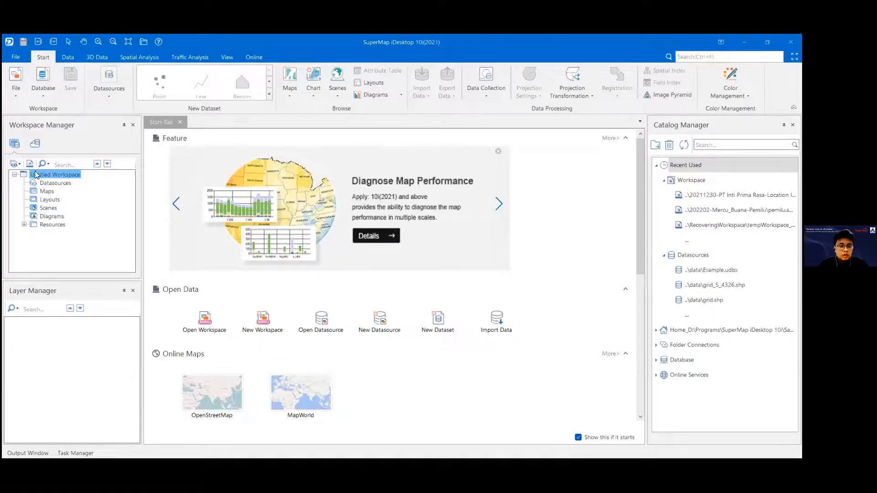
{"action": "left_click", "coordinate": [45, 187]}
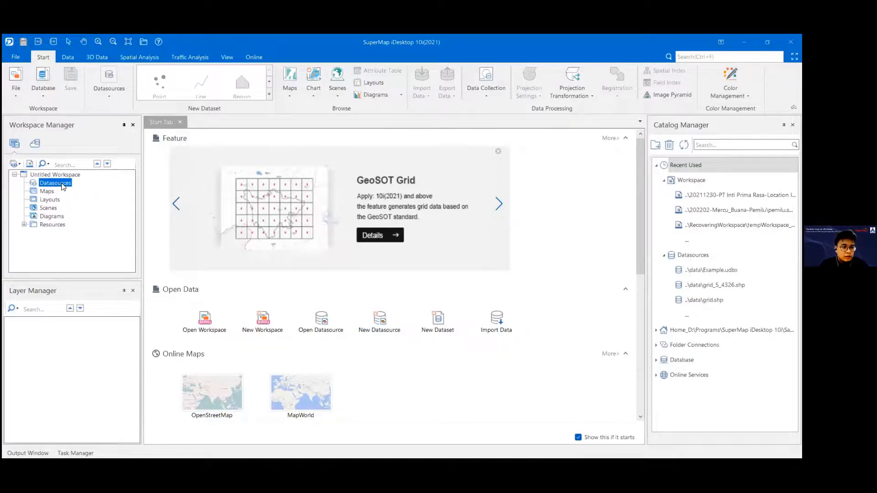
{"action": "right_click", "coordinate": [56, 187]}
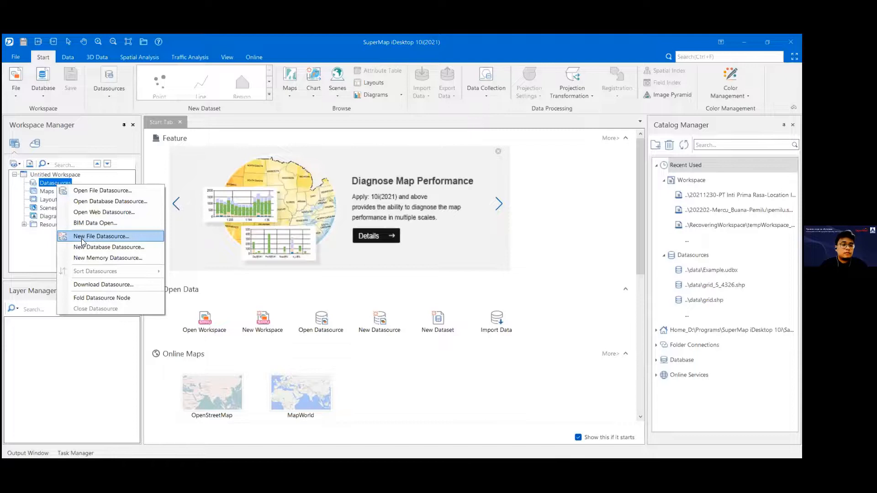
{"action": "left_click", "coordinate": [45, 190]}
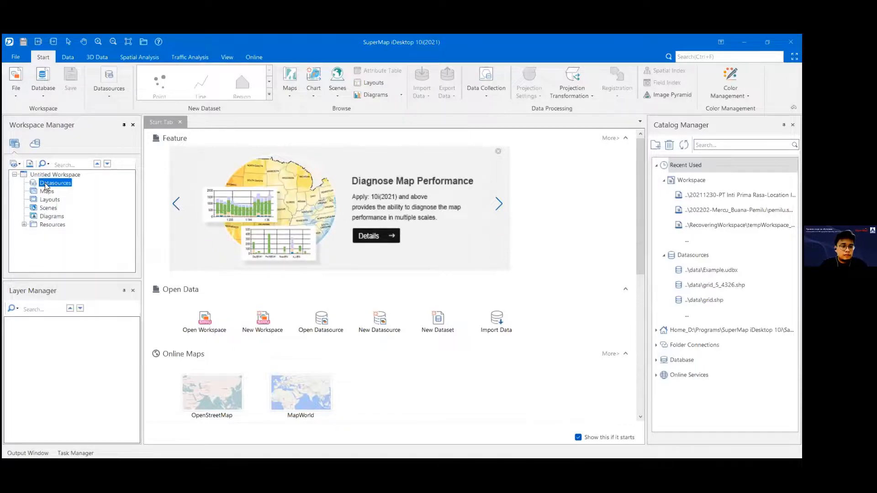
Step: Create a new UDBX file datasource named datasource in the 202203001-Kyrgyztan-Training folder
{"action": "right_click", "coordinate": [46, 185]}
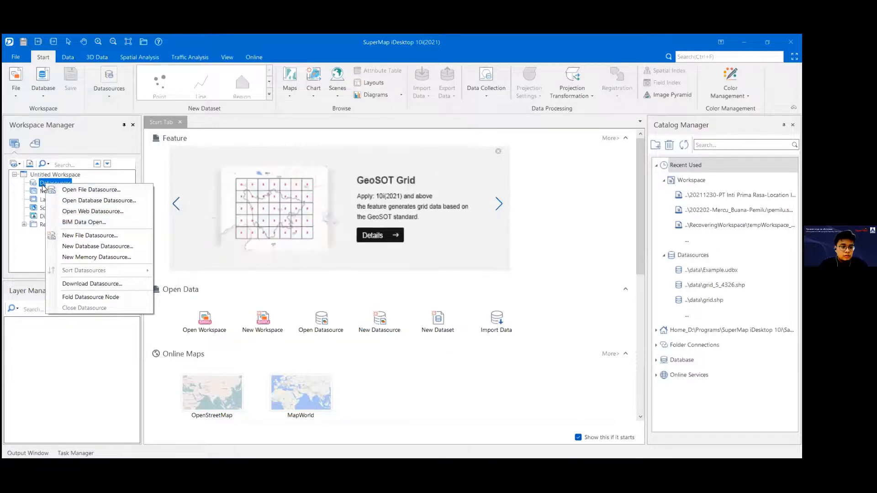
{"action": "left_click", "coordinate": [121, 235]}
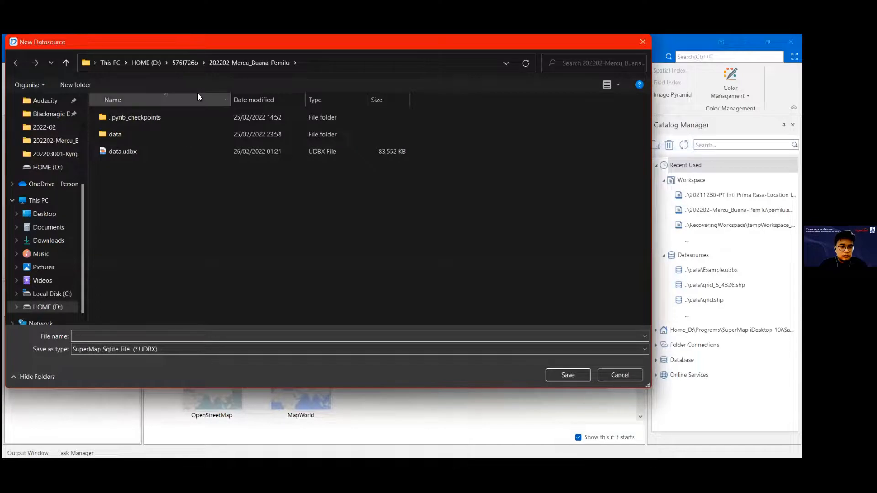
{"action": "left_click", "coordinate": [175, 63]}
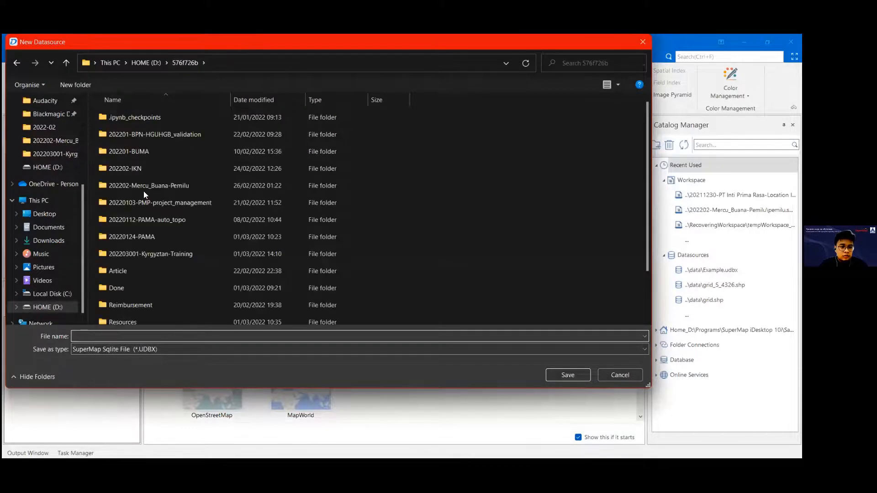
{"action": "double_click", "coordinate": [142, 251]}
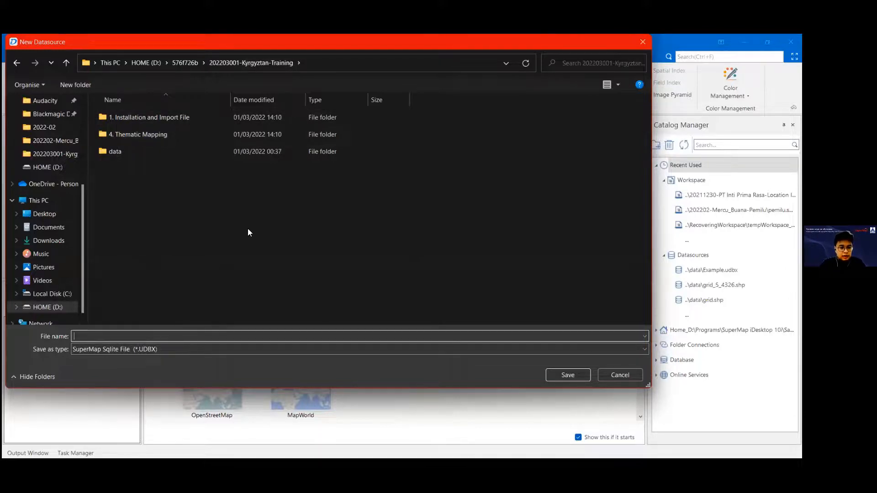
{"action": "type", "text": "data"}
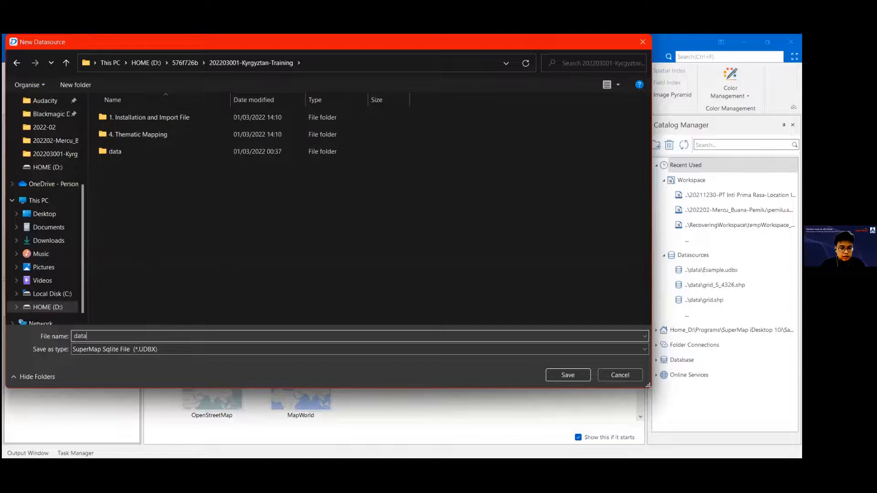
{"action": "type", "text": "source"}
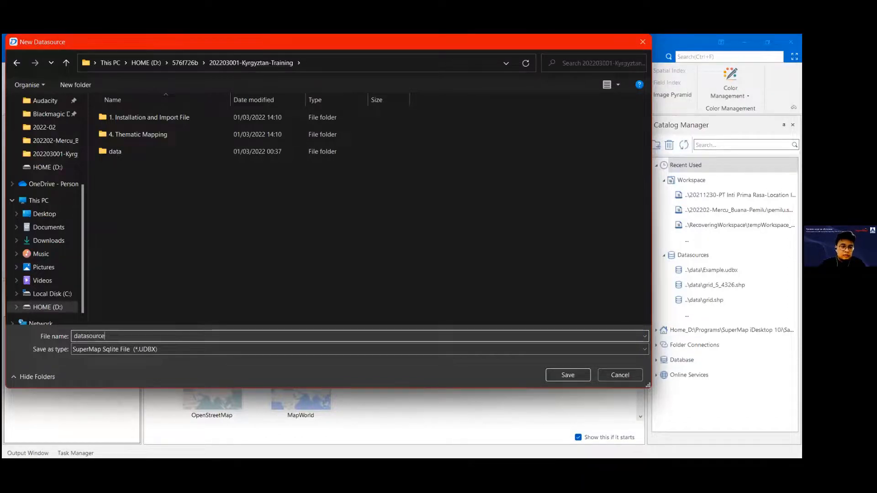
{"action": "key", "text": "Return"}
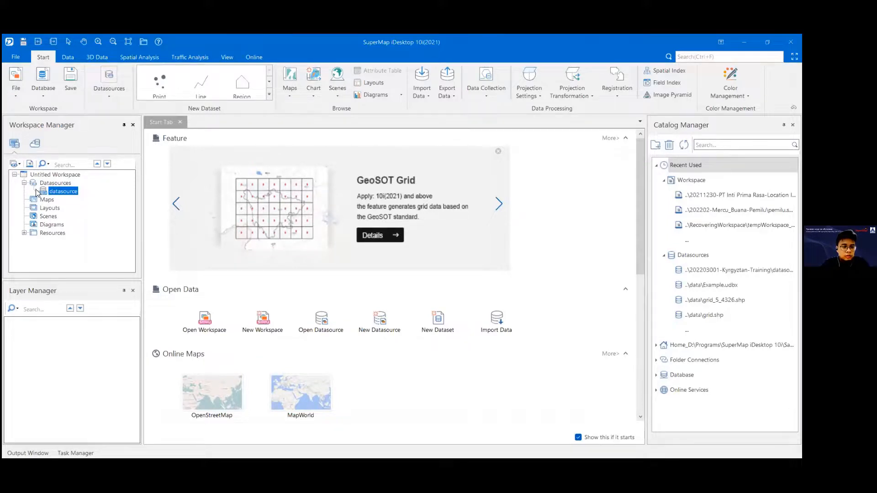
Step: Start a dataset import into the new datasource and add Shaanxi.shp from the data\02-shp folder, adjusting the file list's column widths
{"action": "right_click", "coordinate": [63, 196]}
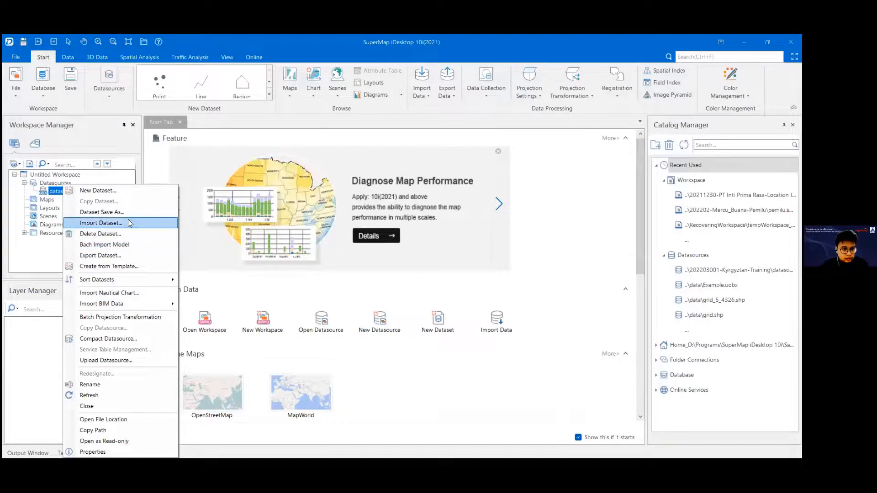
{"action": "left_click", "coordinate": [105, 224]}
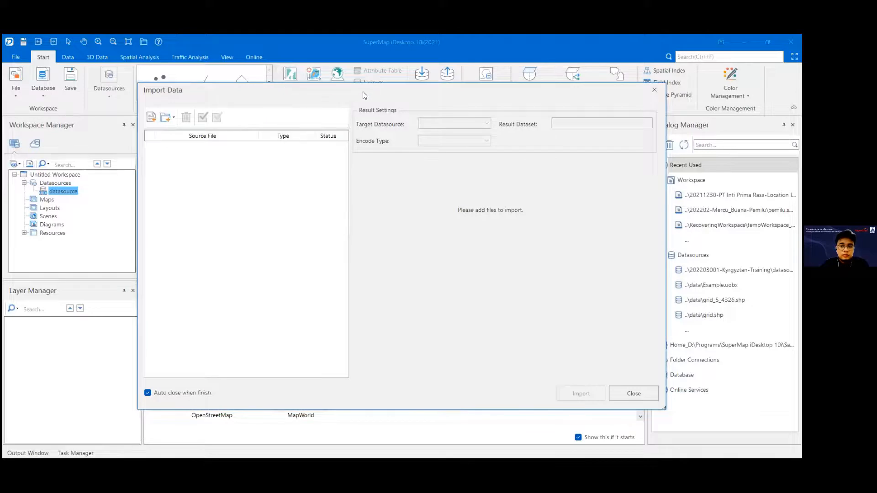
{"action": "left_click_drag", "start_coordinate": [332, 87], "coordinate": [301, 83]}
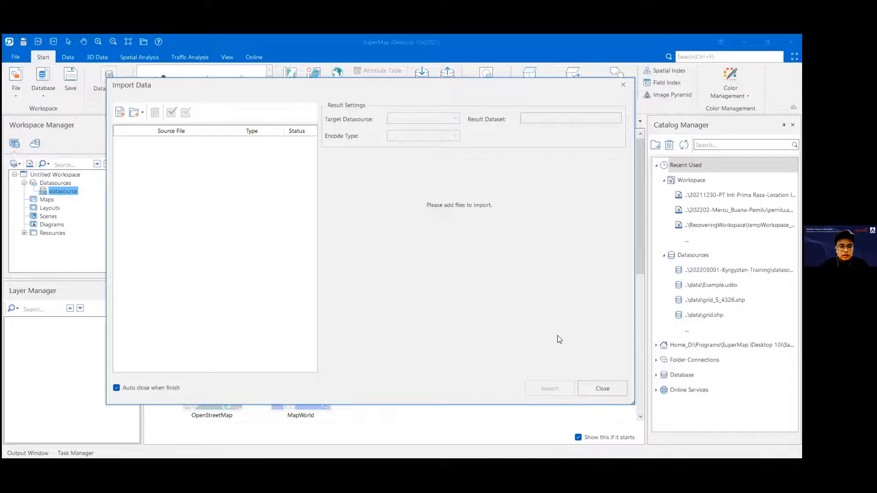
{"action": "left_click", "coordinate": [120, 114]}
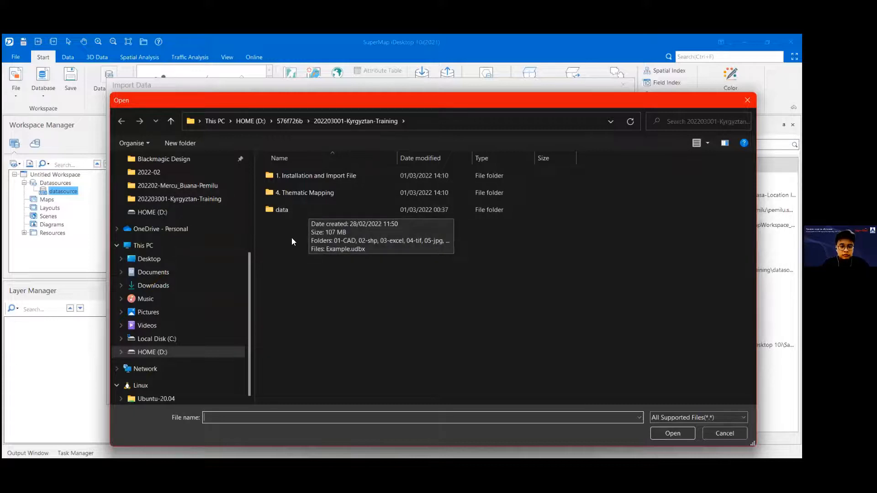
{"action": "double_click", "coordinate": [306, 208]}
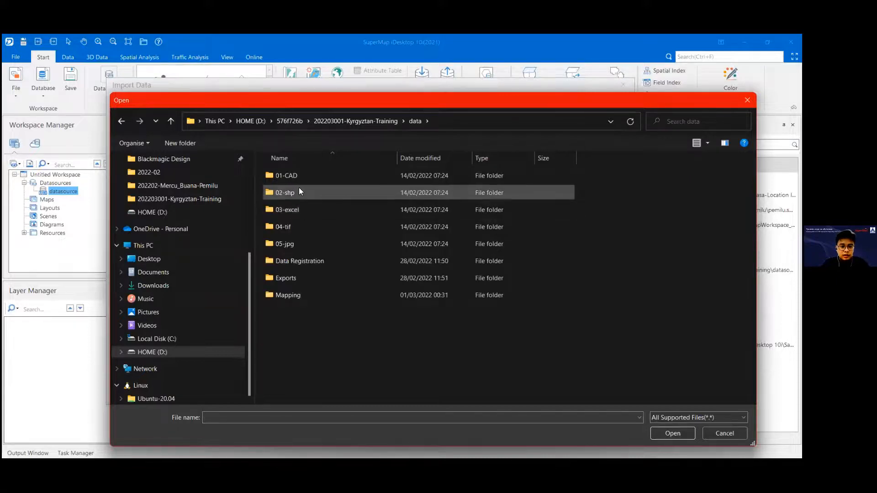
{"action": "double_click", "coordinate": [305, 192]}
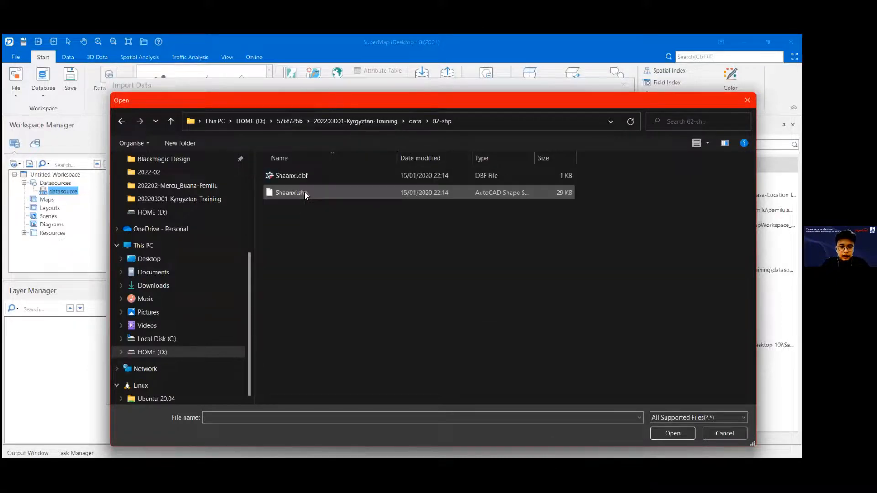
{"action": "left_click", "coordinate": [302, 191]}
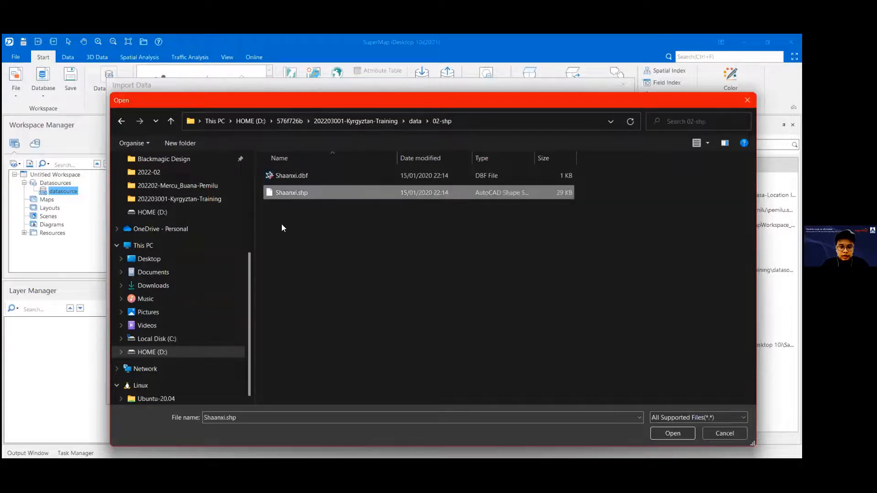
{"action": "left_click", "coordinate": [669, 436]}
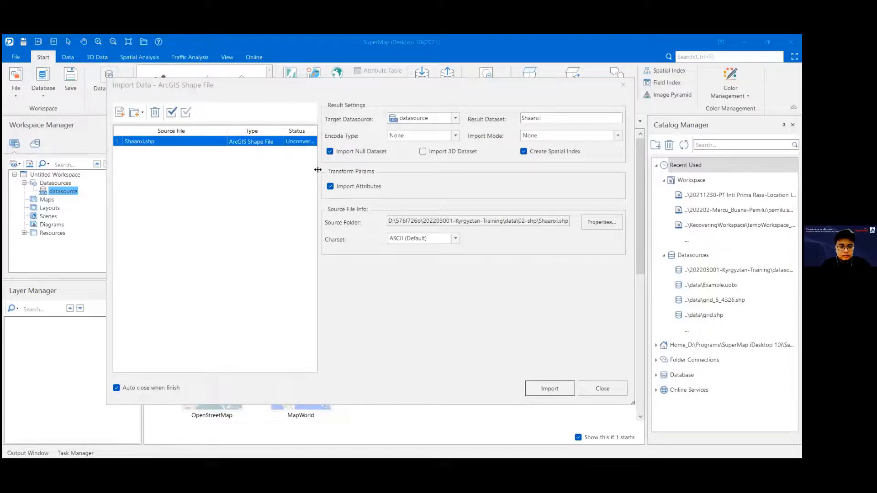
{"action": "mouse_move", "coordinate": [319, 171]}
{"action": "left_mouse_down"}
{"action": "mouse_move", "coordinate": [303, 170]}
{"action": "mouse_move", "coordinate": [317, 171]}
{"action": "left_mouse_up"}
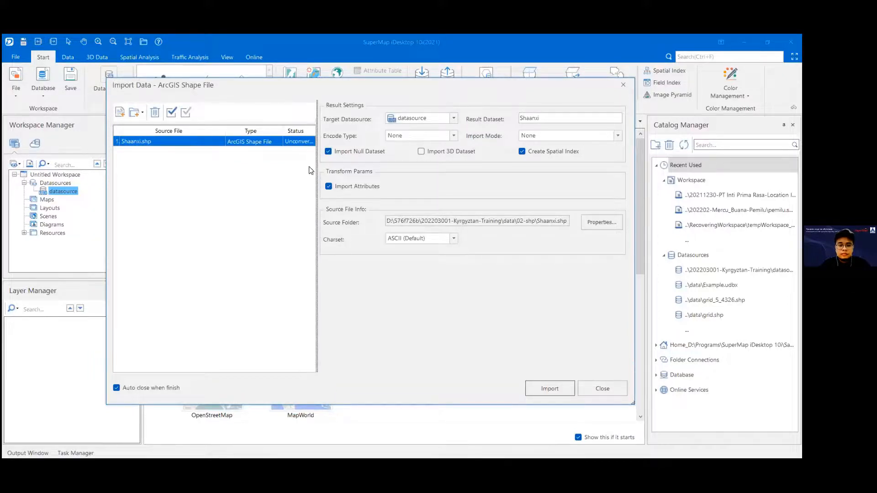
{"action": "left_click_drag", "start_coordinate": [196, 129], "coordinate": [197, 131]}
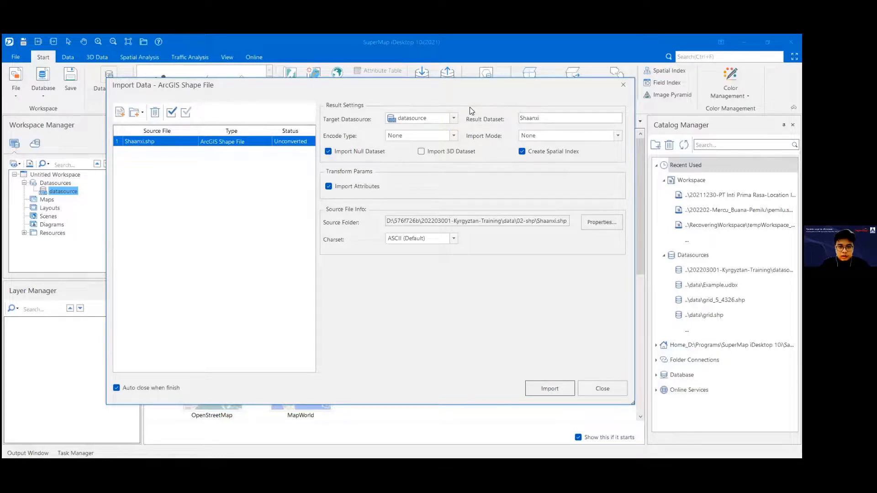
Step: Check the target datasource and encode type choices for Shaanxi.shp, and choose datasource as the import target
{"action": "left_click", "coordinate": [454, 118]}
{"action": "left_click", "coordinate": [502, 95]}
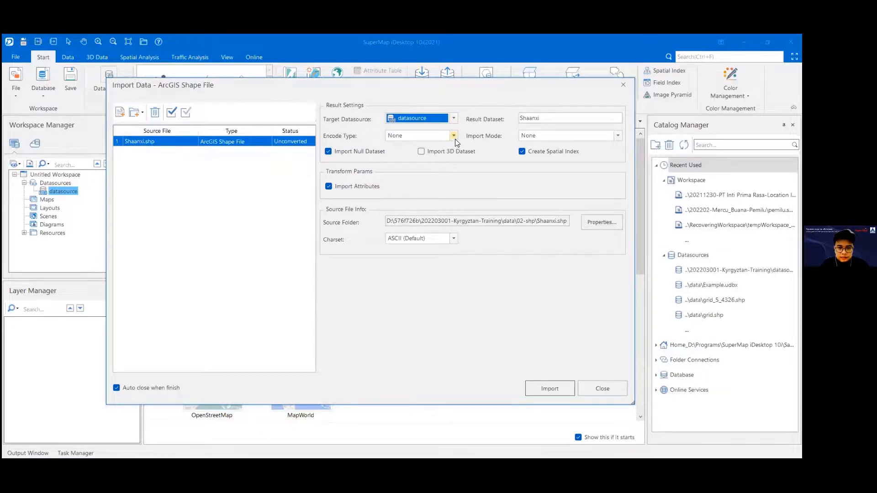
{"action": "left_click", "coordinate": [454, 136]}
{"action": "left_click", "coordinate": [504, 108]}
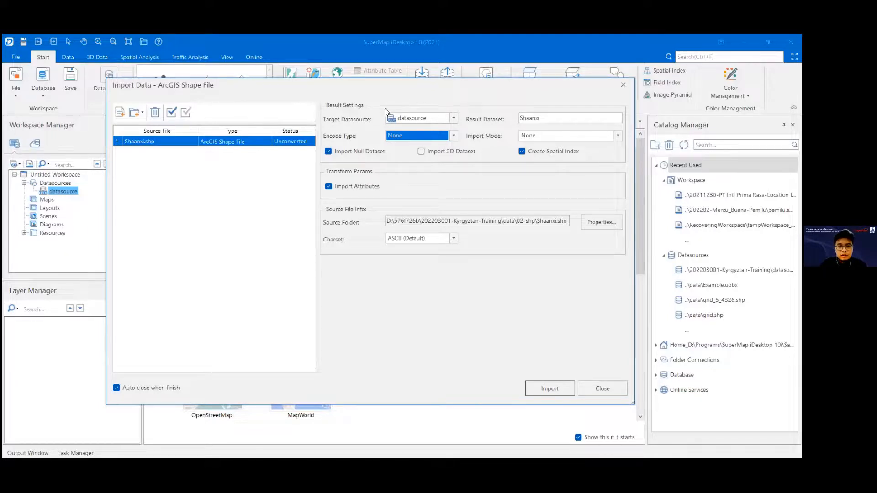
{"action": "left_click", "coordinate": [434, 119]}
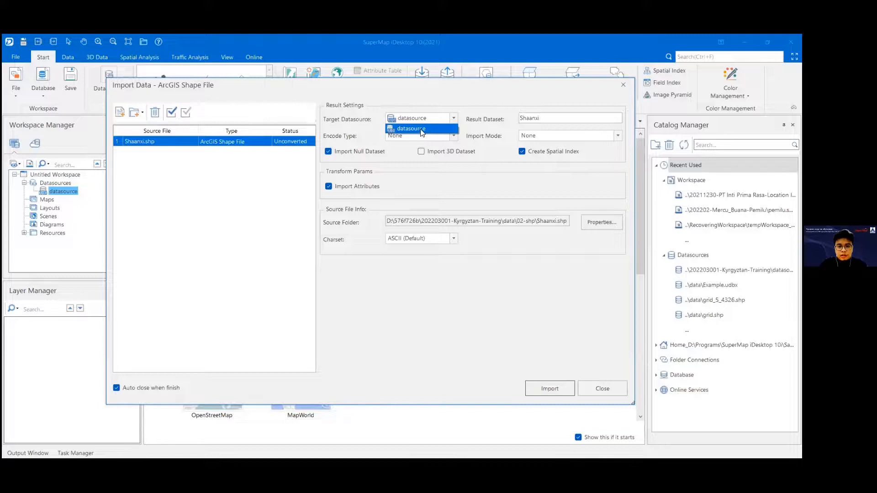
{"action": "left_click", "coordinate": [431, 131]}
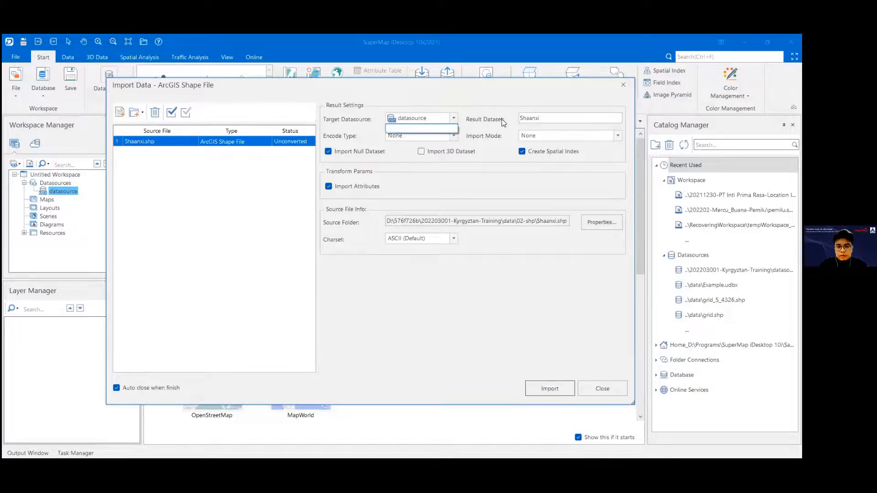
Step: Review the result dataset name and the encode type and import mode choices for Shaanxi.shp
{"action": "left_click", "coordinate": [556, 118]}
{"action": "left_click_drag", "start_coordinate": [556, 118], "coordinate": [523, 117]}
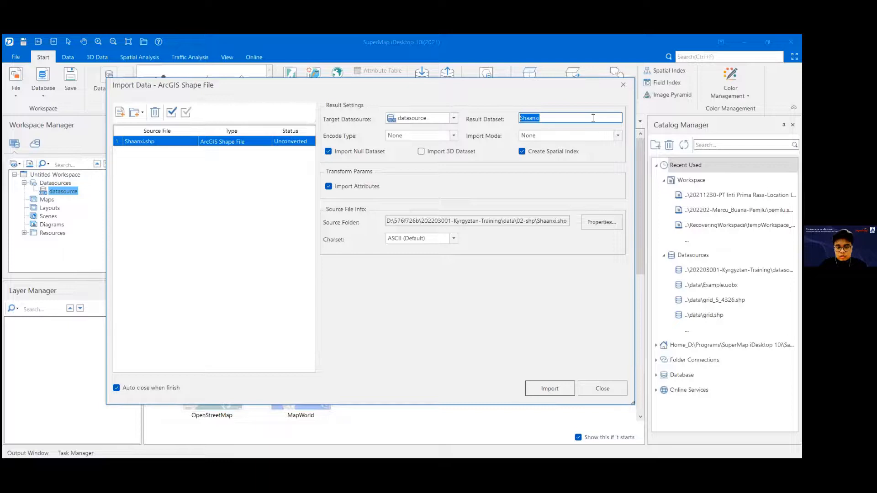
{"action": "left_click", "coordinate": [456, 135]}
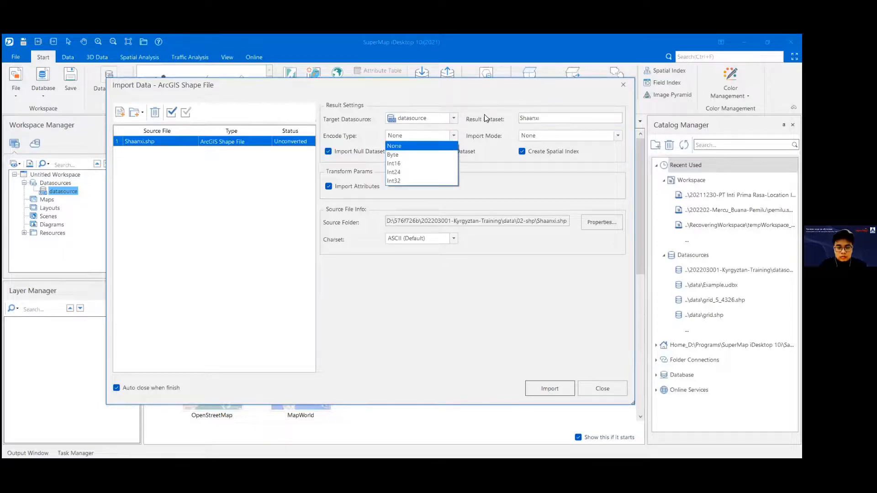
{"action": "left_click", "coordinate": [479, 93]}
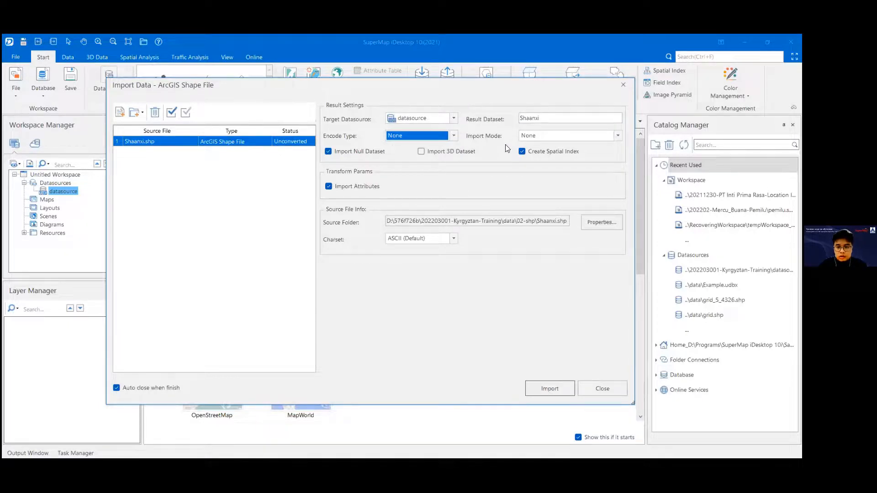
{"action": "left_click", "coordinate": [618, 135]}
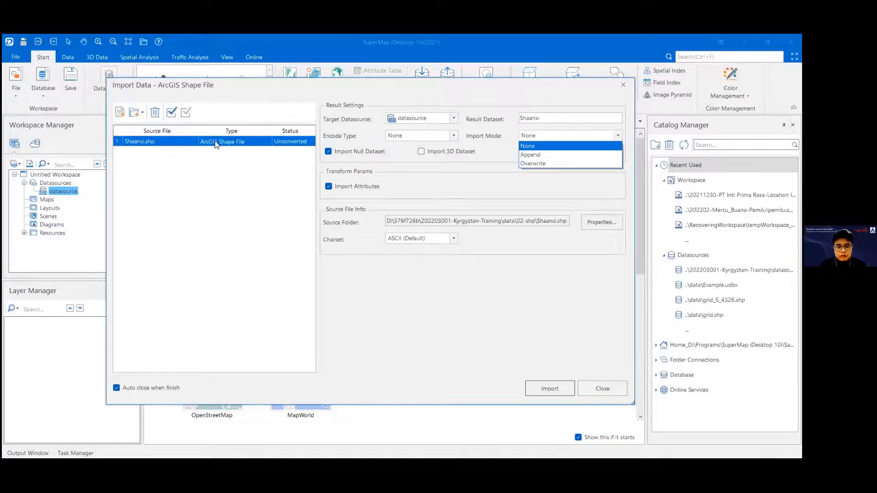
{"action": "left_click", "coordinate": [553, 120]}
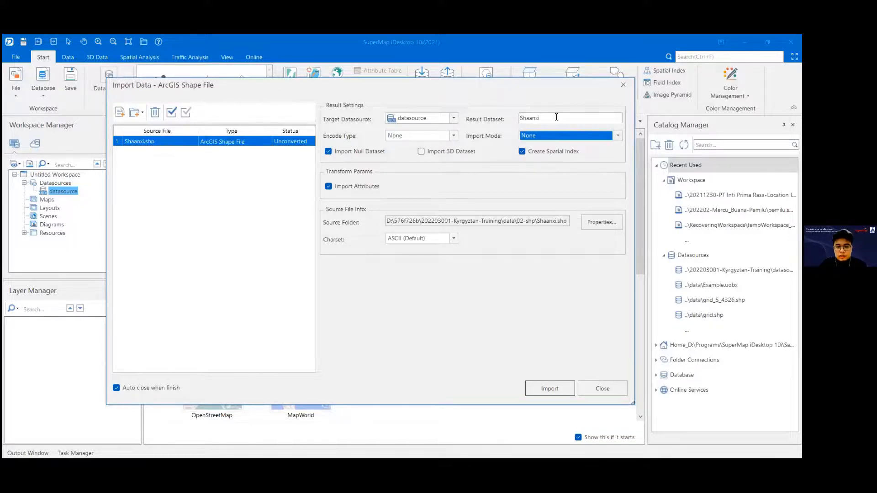
{"action": "double_click", "coordinate": [552, 118]}
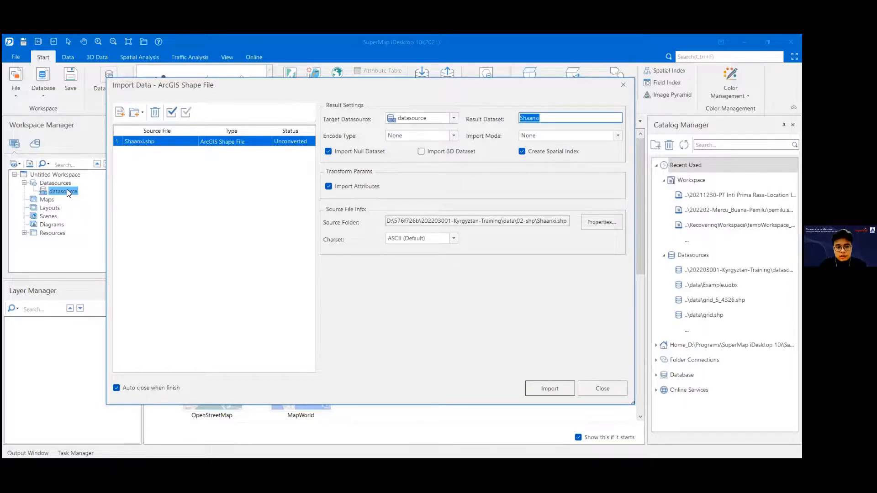
{"action": "left_click", "coordinate": [617, 135]}
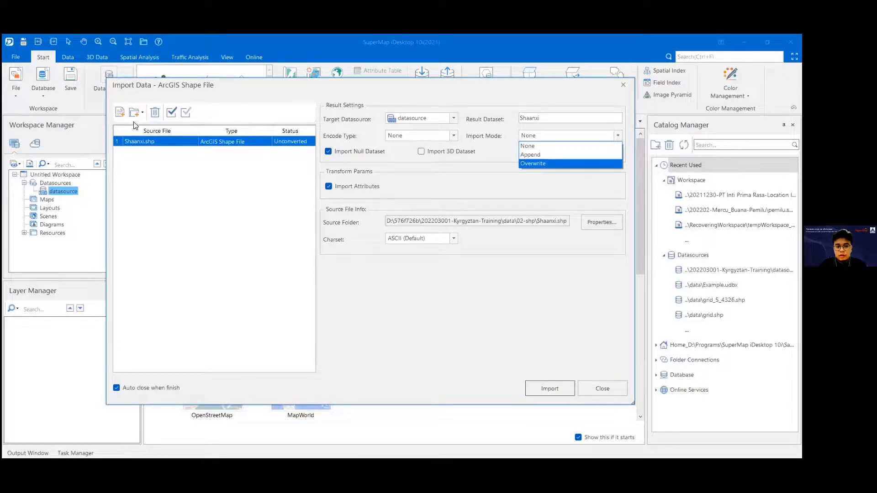
{"action": "left_click", "coordinate": [484, 179]}
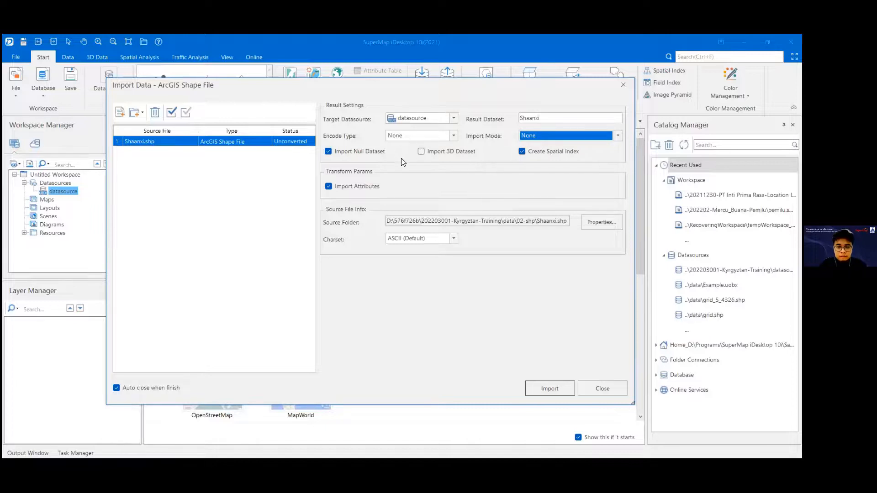
Step: Choose None as the import mode and import Shaanxi.shp into datasource
{"action": "left_click", "coordinate": [586, 136]}
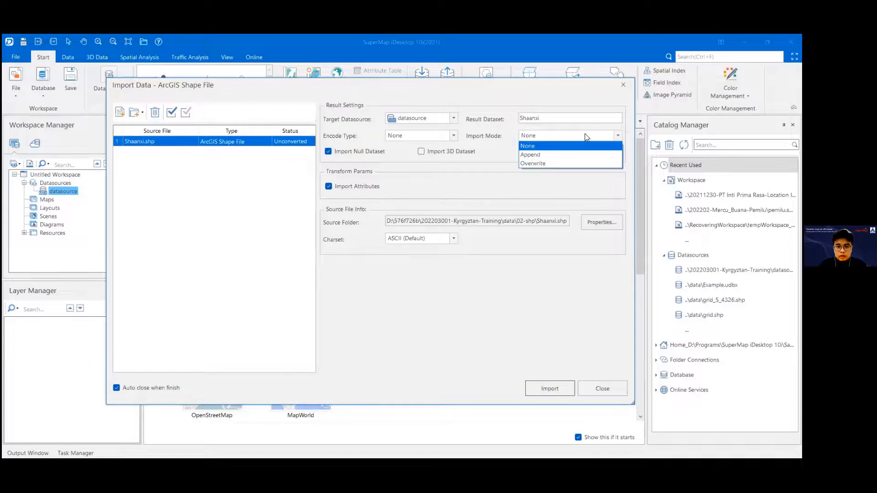
{"action": "left_click", "coordinate": [546, 146]}
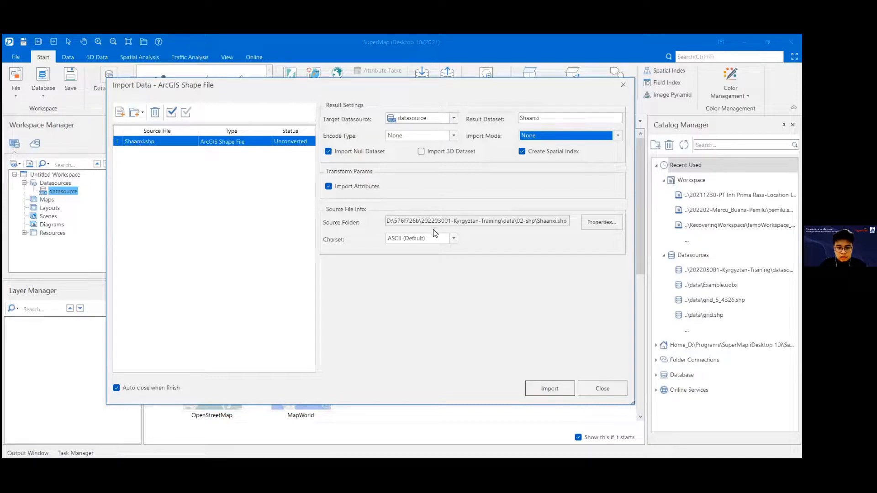
{"action": "left_click", "coordinate": [545, 391]}
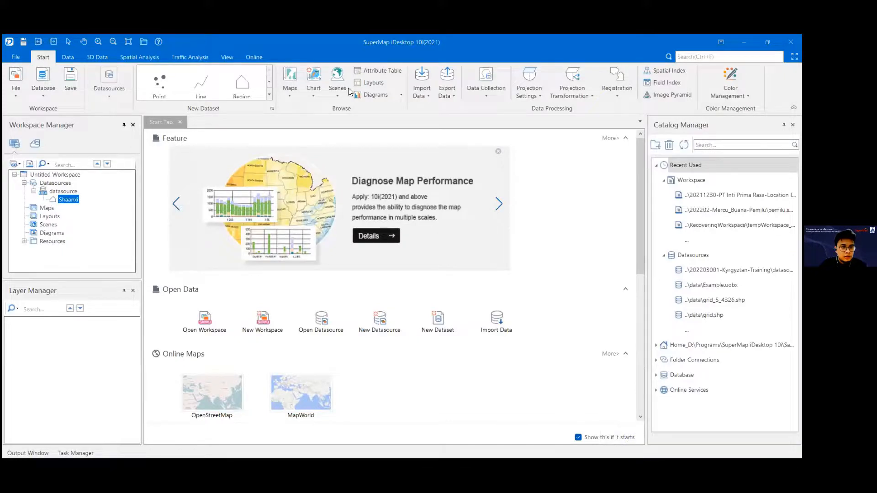
{"action": "right_click", "coordinate": [77, 200]}
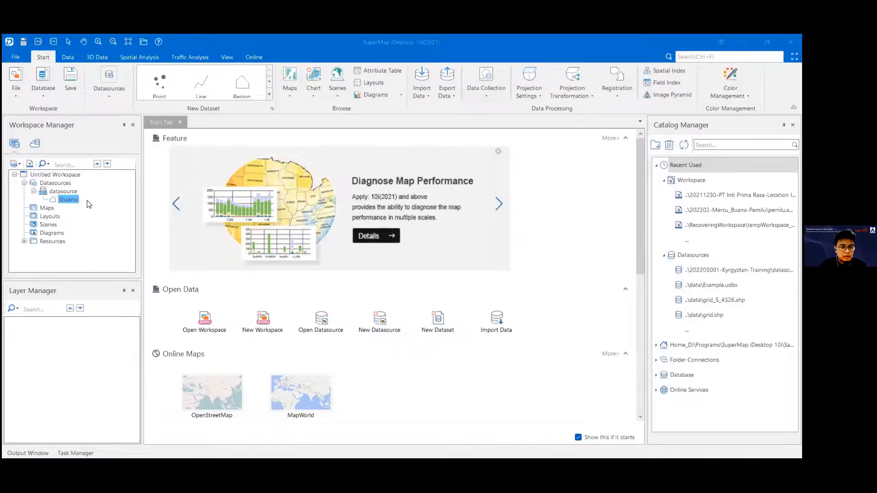
{"action": "left_click", "coordinate": [60, 193]}
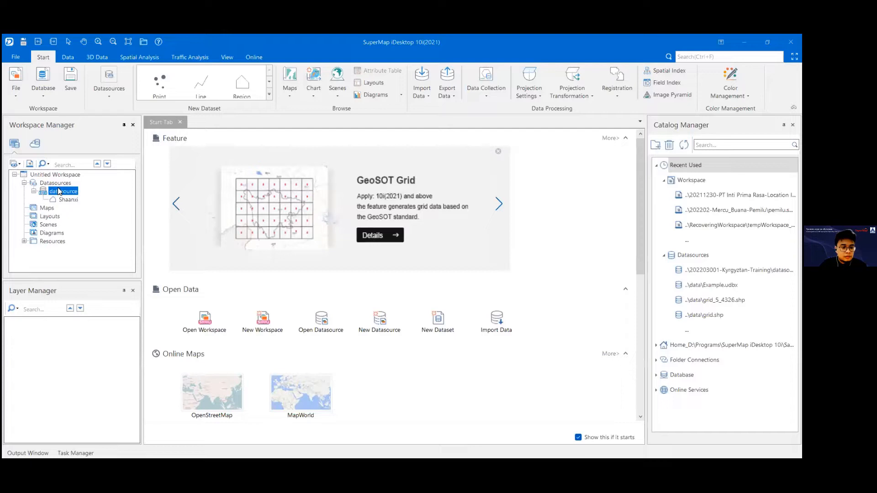
{"action": "right_click", "coordinate": [58, 192]}
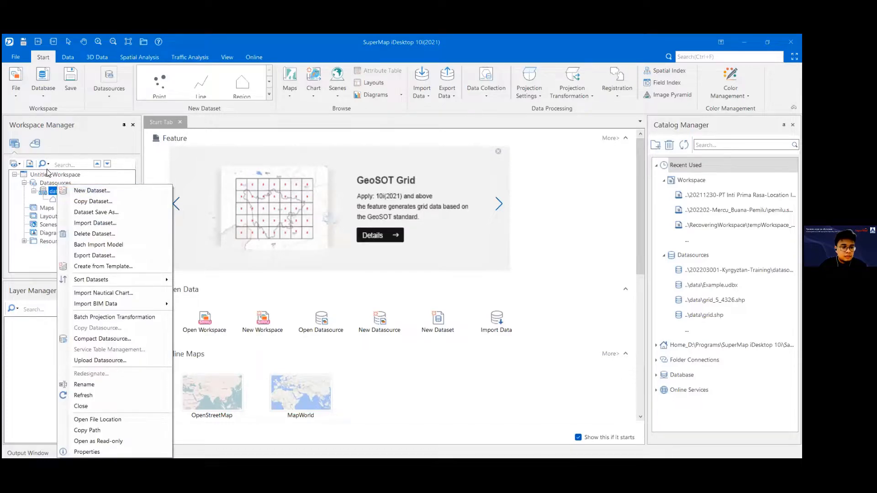
{"action": "right_click", "coordinate": [46, 189]}
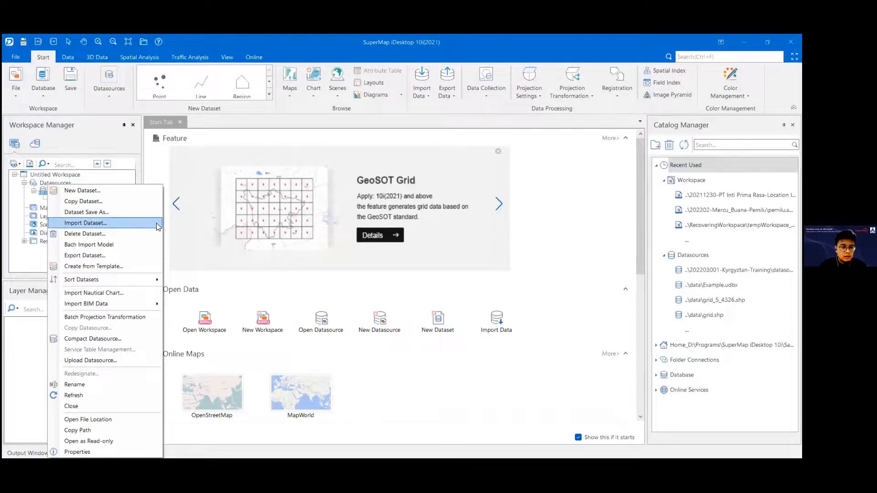
{"action": "left_click", "coordinate": [145, 224]}
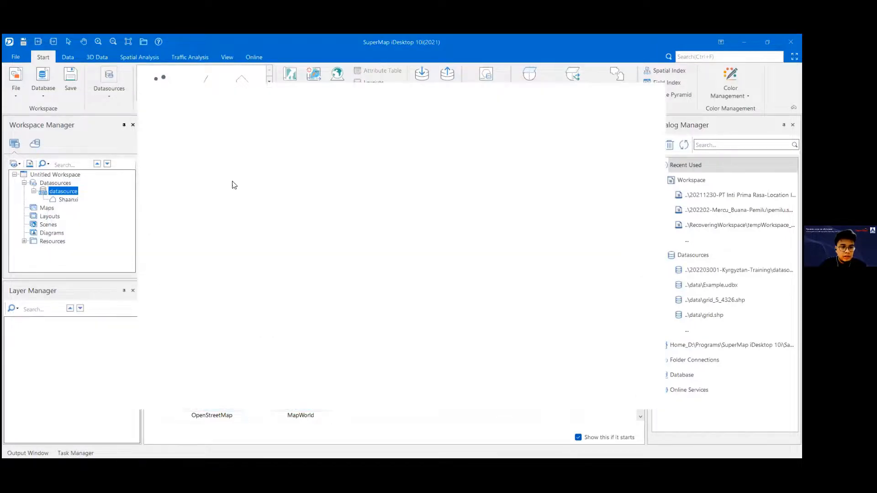
{"action": "double_click", "coordinate": [219, 202]}
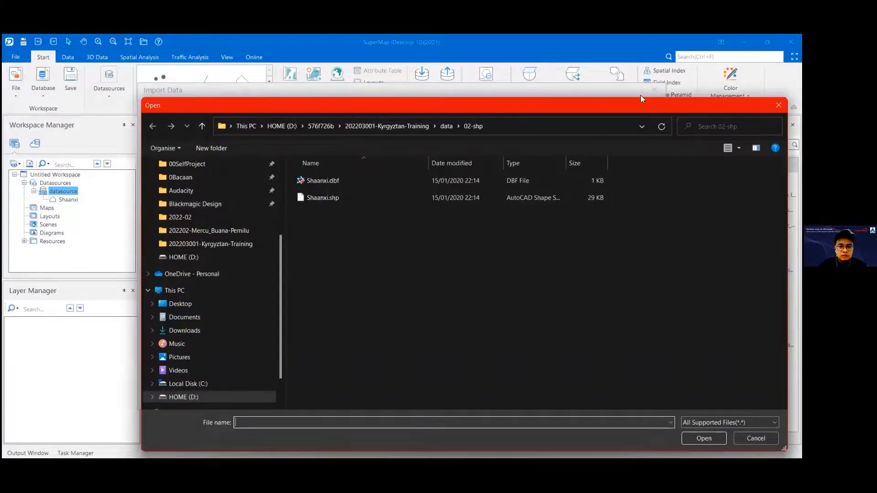
{"action": "left_click_drag", "start_coordinate": [490, 105], "coordinate": [280, 99]}
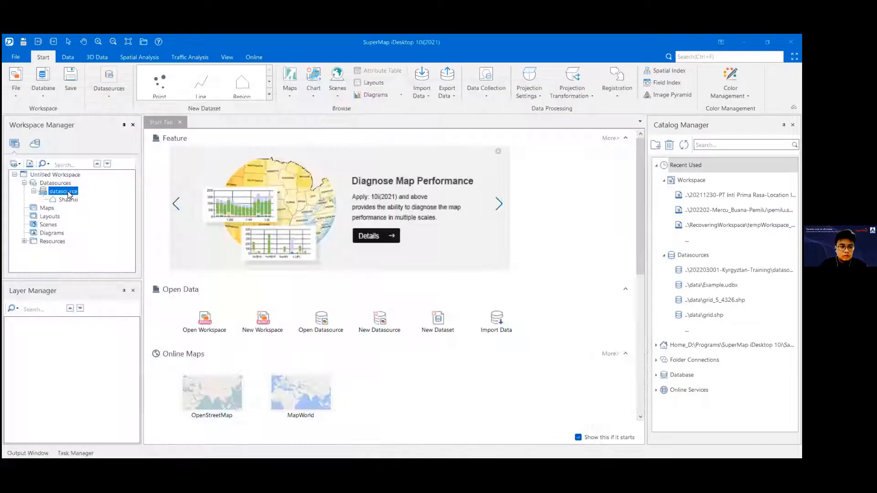
Step: Start a dataset import into datasource and add LightingPlan.dwg from the data\01-CAD folder, narrowing the file list's Source File column
{"action": "right_click", "coordinate": [68, 193]}
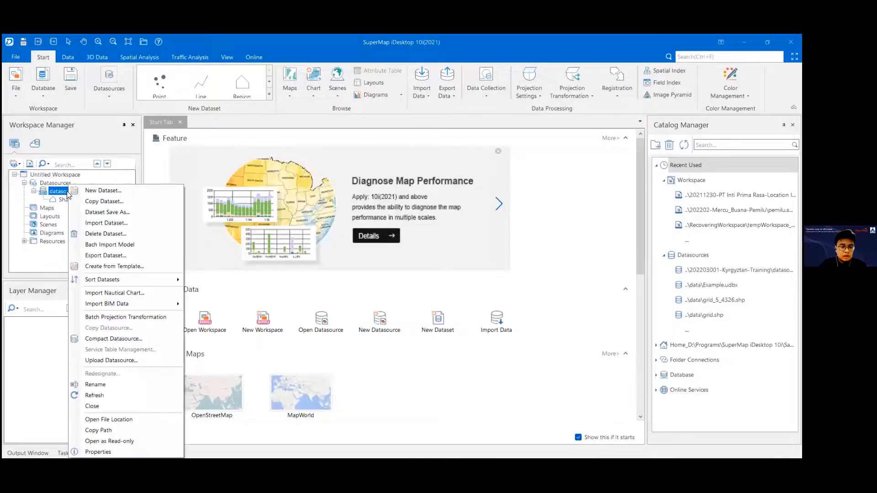
{"action": "left_click", "coordinate": [89, 224]}
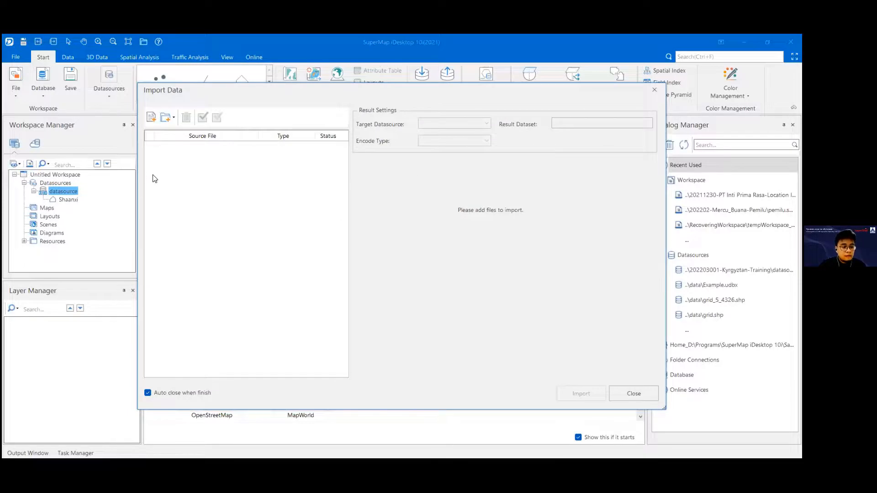
{"action": "left_click", "coordinate": [151, 118]}
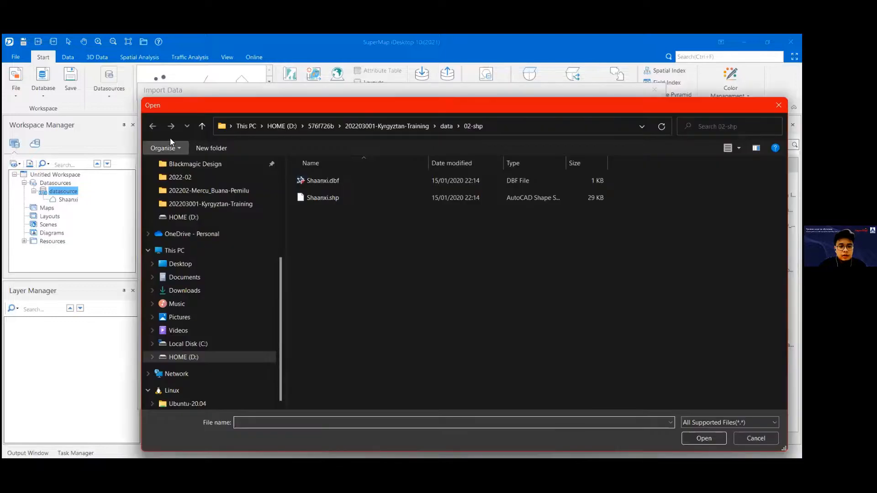
{"action": "left_click", "coordinate": [447, 126]}
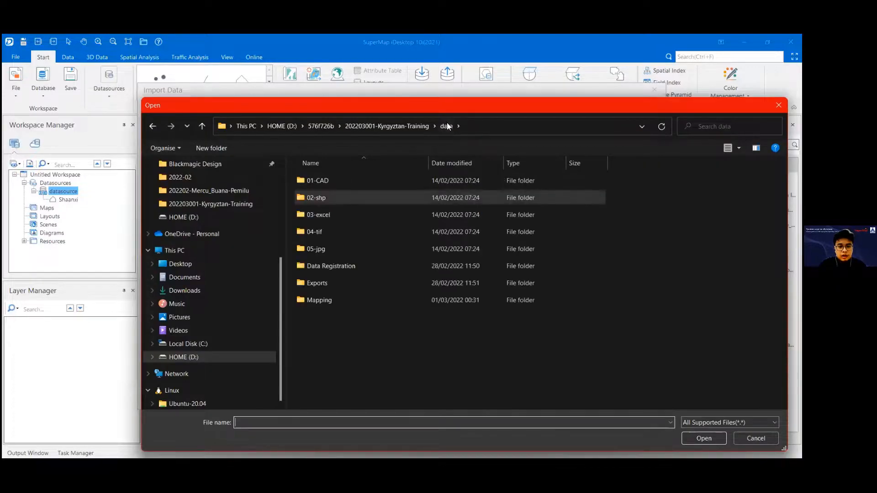
{"action": "double_click", "coordinate": [331, 179]}
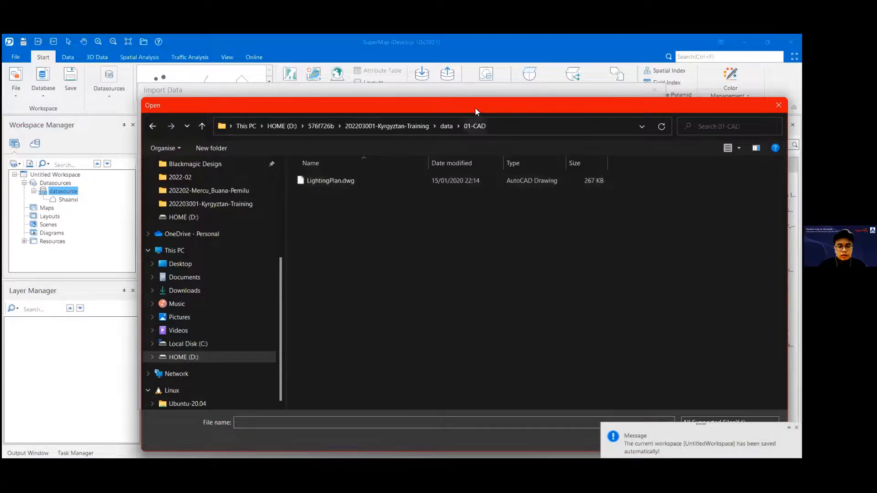
{"action": "left_click_drag", "start_coordinate": [472, 106], "coordinate": [367, 79]}
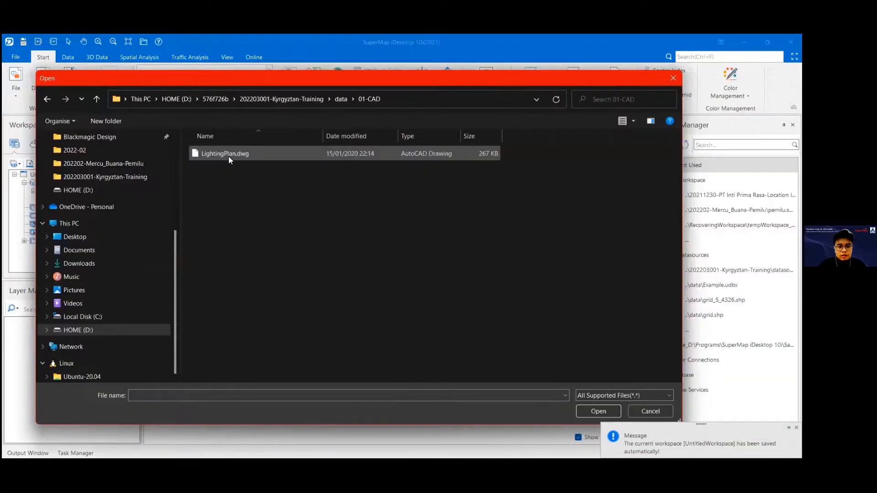
{"action": "left_click", "coordinate": [228, 156]}
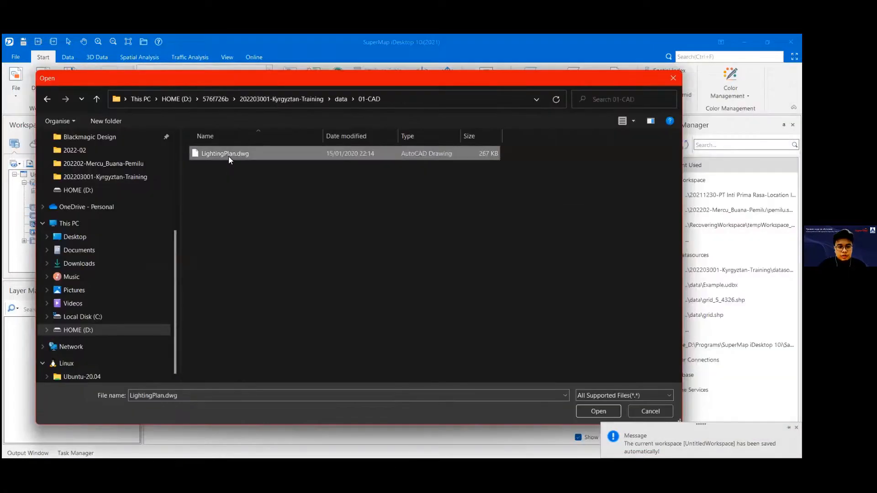
{"action": "left_click", "coordinate": [599, 411]}
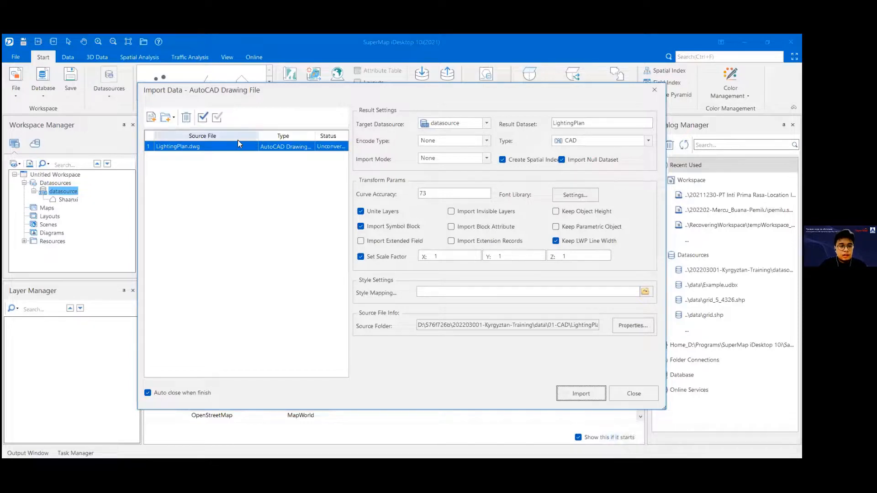
{"action": "left_click_drag", "start_coordinate": [260, 135], "coordinate": [226, 135]}
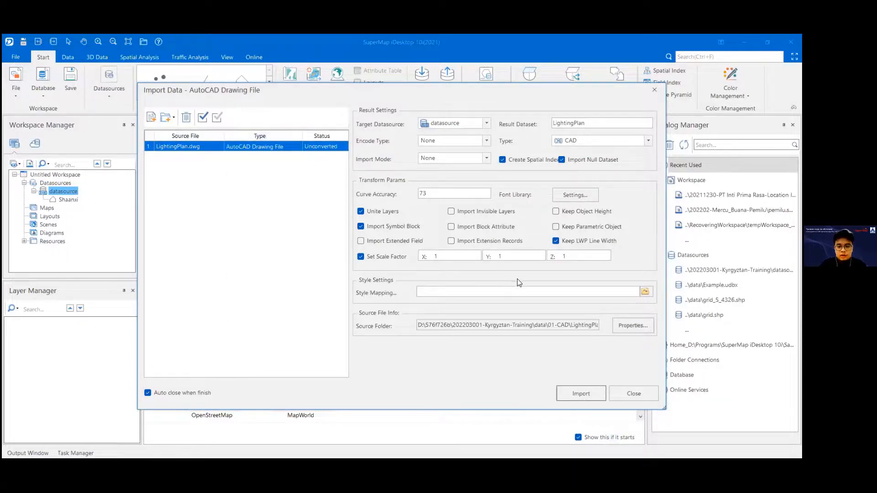
Step: Check the result type choices for LightingPlan.dwg and choose CAD as the dataset type
{"action": "left_click", "coordinate": [644, 139]}
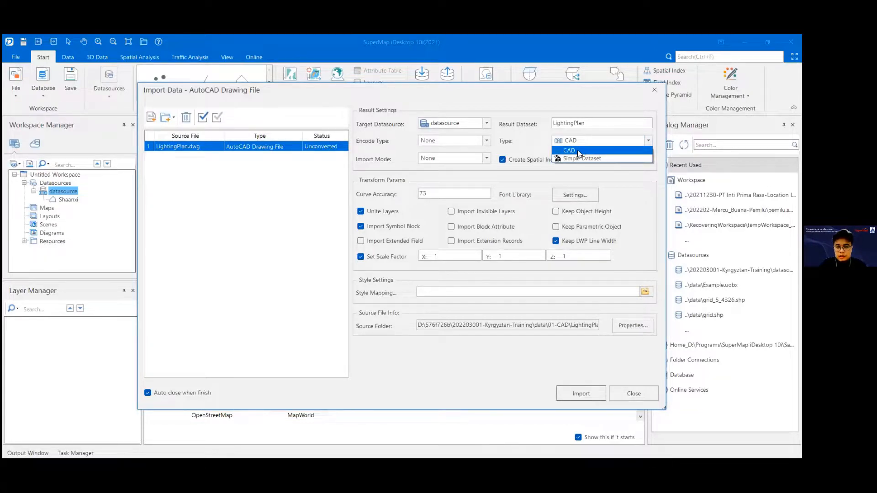
{"action": "left_click", "coordinate": [580, 150]}
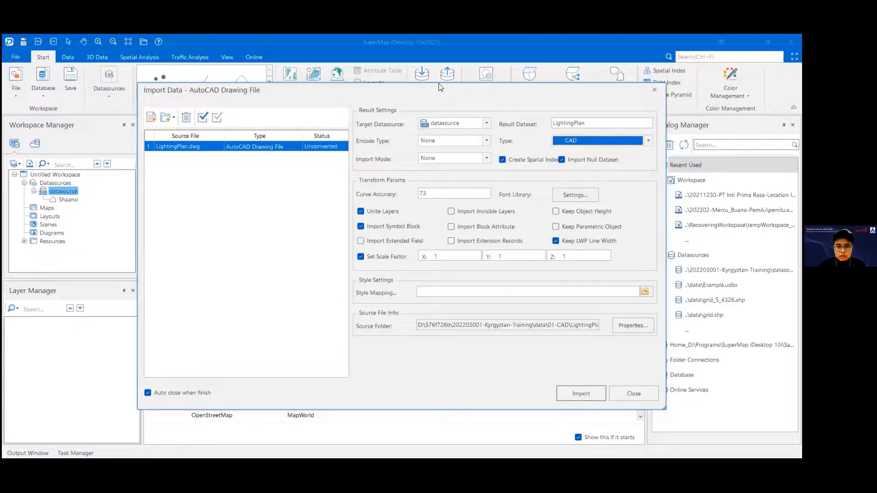
{"action": "left_click", "coordinate": [400, 156]}
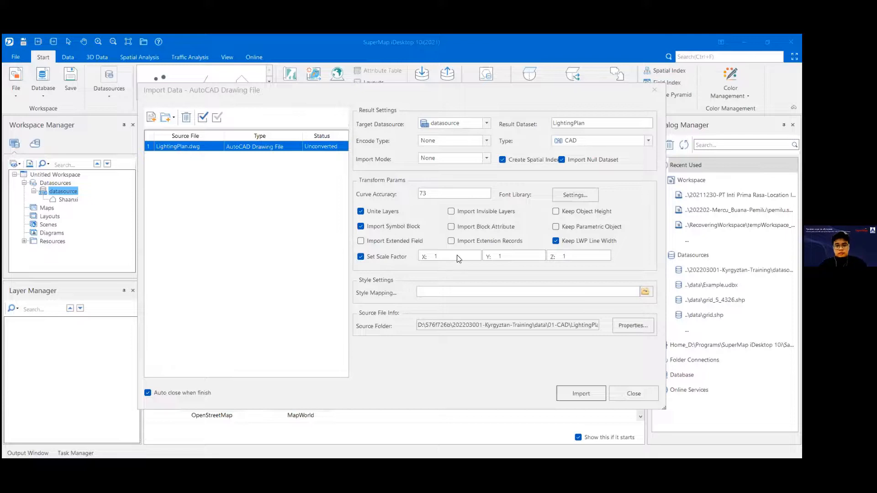
{"action": "left_click", "coordinate": [637, 142]}
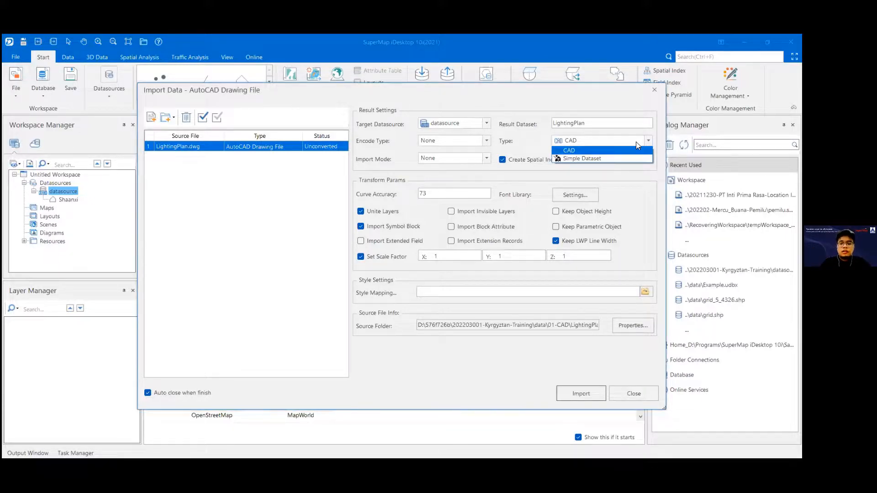
{"action": "left_click", "coordinate": [574, 150]}
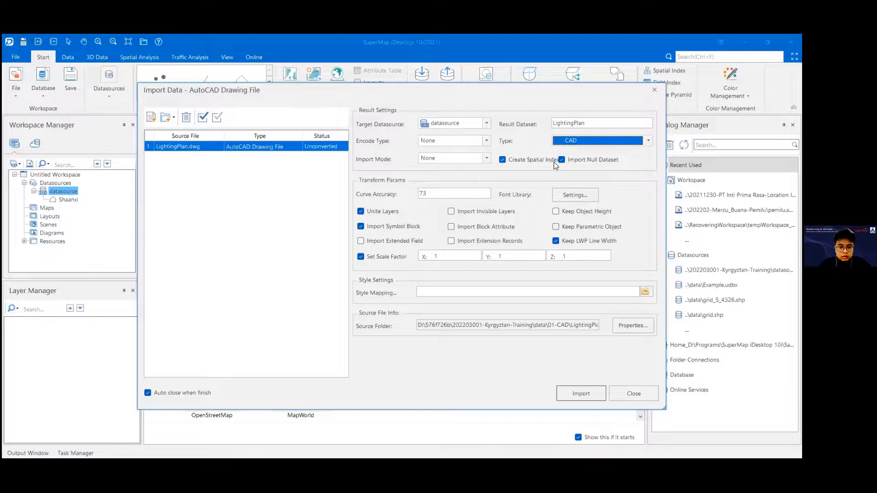
{"action": "left_click", "coordinate": [569, 141]}
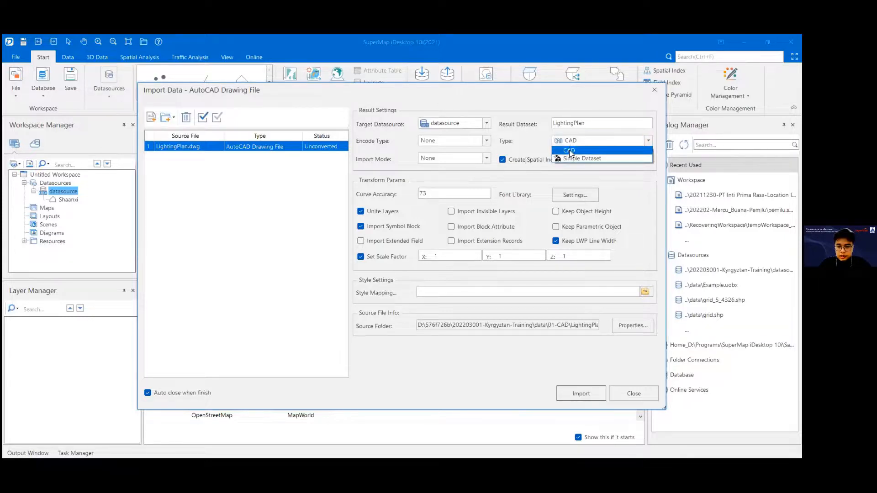
{"action": "left_click", "coordinate": [570, 150]}
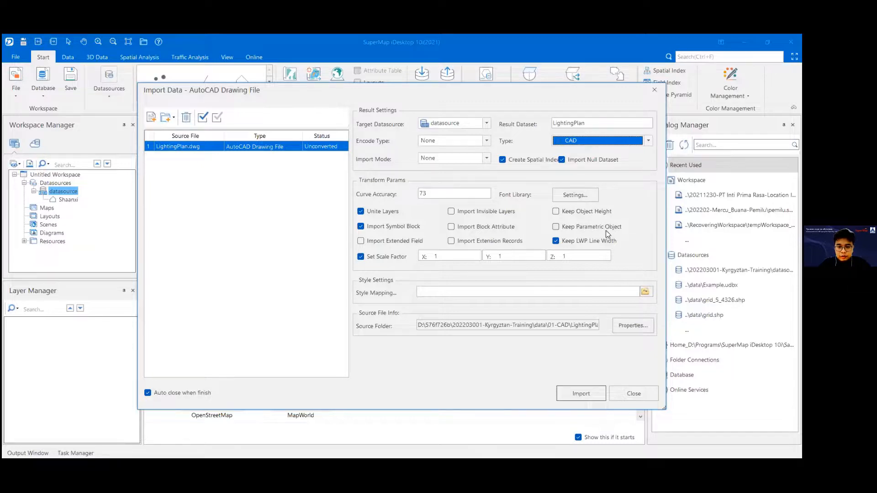
Step: Check the X and Y scale factors and import LightingPlan.dwg into datasource
{"action": "left_click", "coordinate": [455, 256]}
{"action": "left_click", "coordinate": [521, 254]}
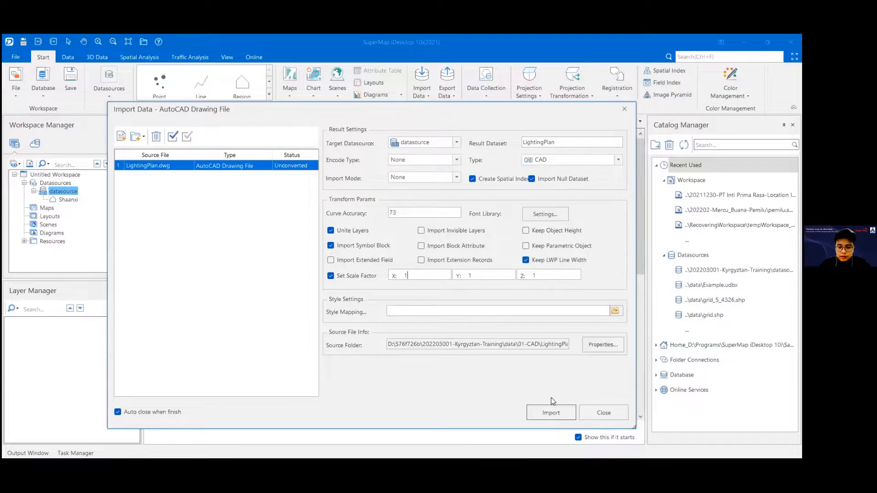
{"action": "left_click", "coordinate": [551, 413]}
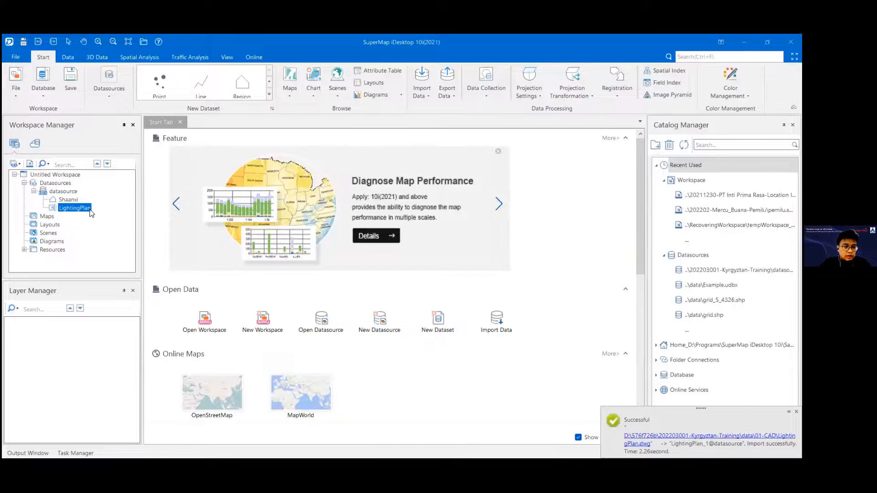
Step: Add the Shaanxi dataset from datasource to a new map
{"action": "left_click", "coordinate": [56, 201]}
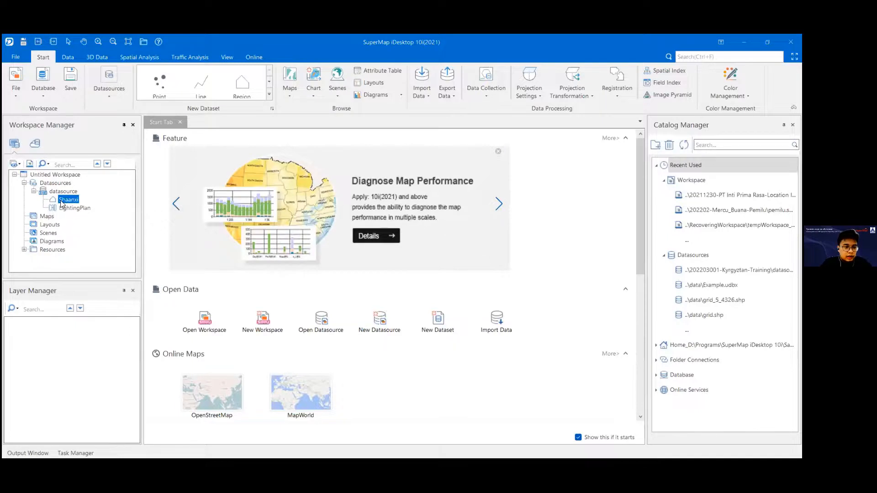
{"action": "right_click", "coordinate": [61, 201]}
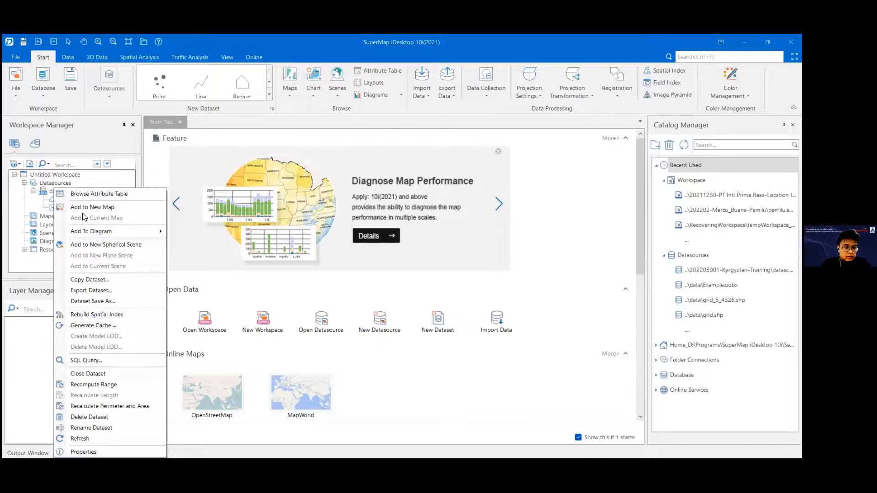
{"action": "left_click", "coordinate": [137, 207]}
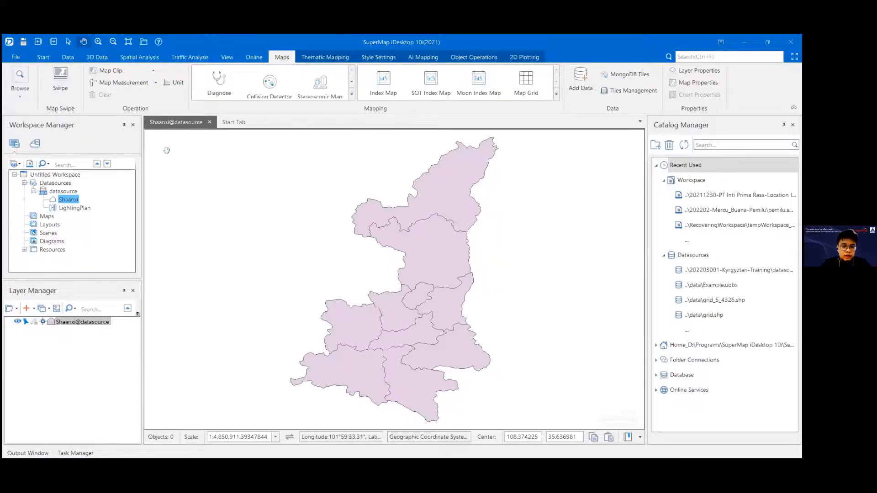
{"action": "scroll", "coordinate": [342, 283], "scroll_direction": "down", "scroll_amount": 2}
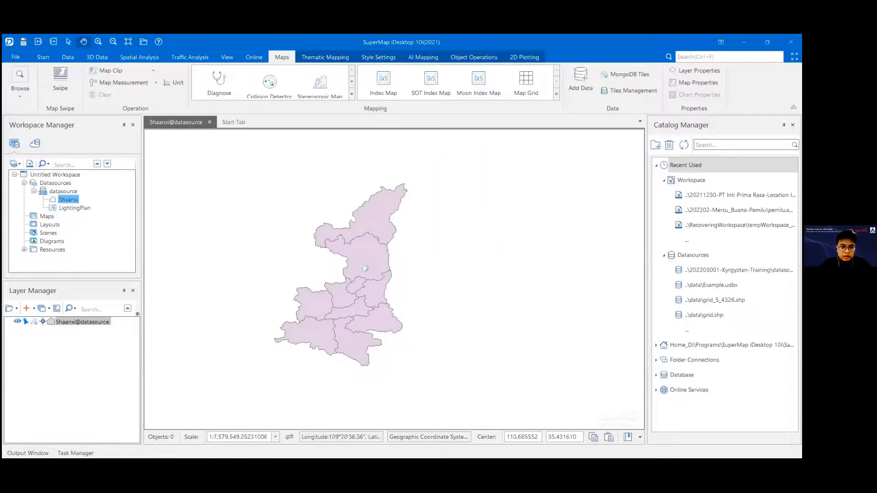
{"action": "scroll", "coordinate": [365, 268], "scroll_direction": "up", "scroll_amount": 1}
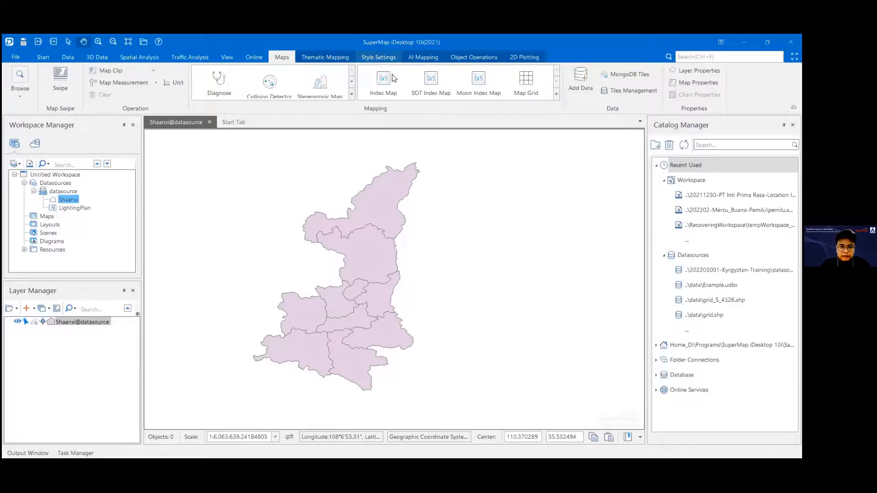
{"action": "left_click", "coordinate": [397, 58]}
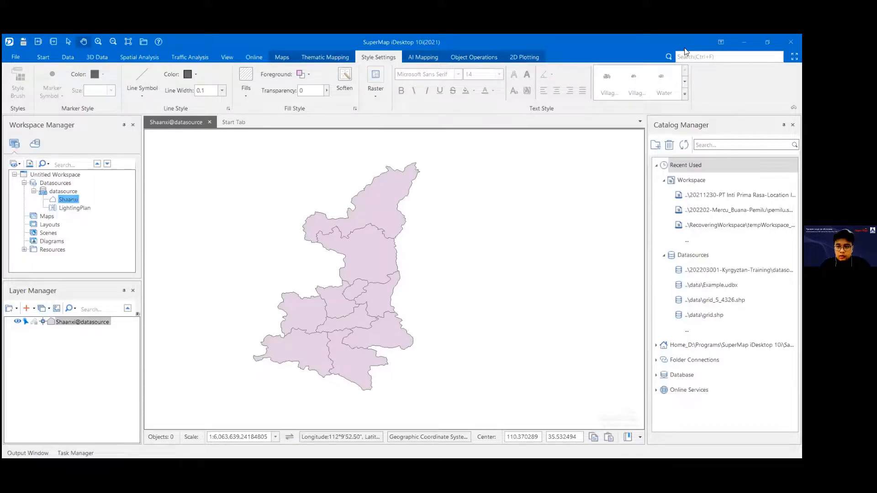
{"action": "left_click", "coordinate": [441, 59]}
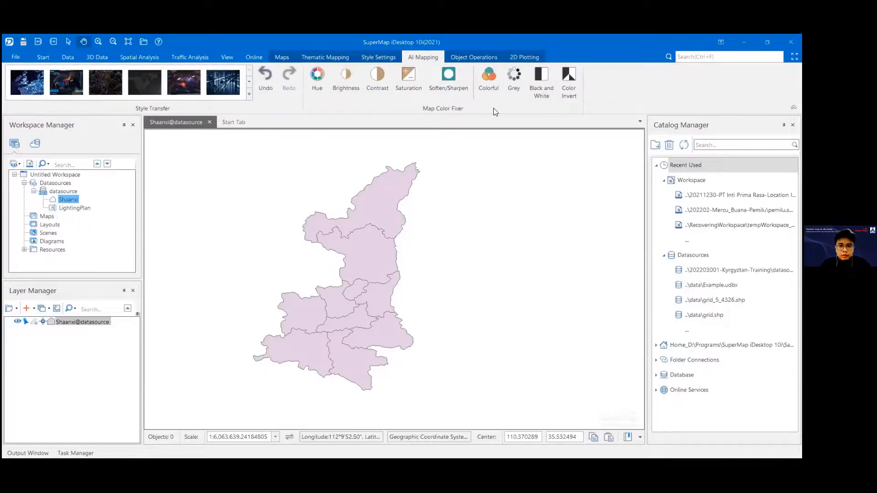
{"action": "double_click", "coordinate": [688, 38]}
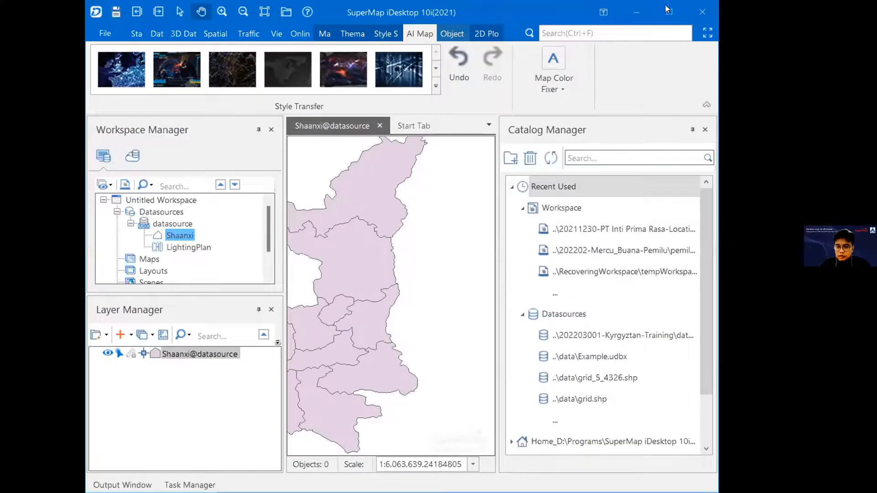
{"action": "left_click", "coordinate": [668, 11]}
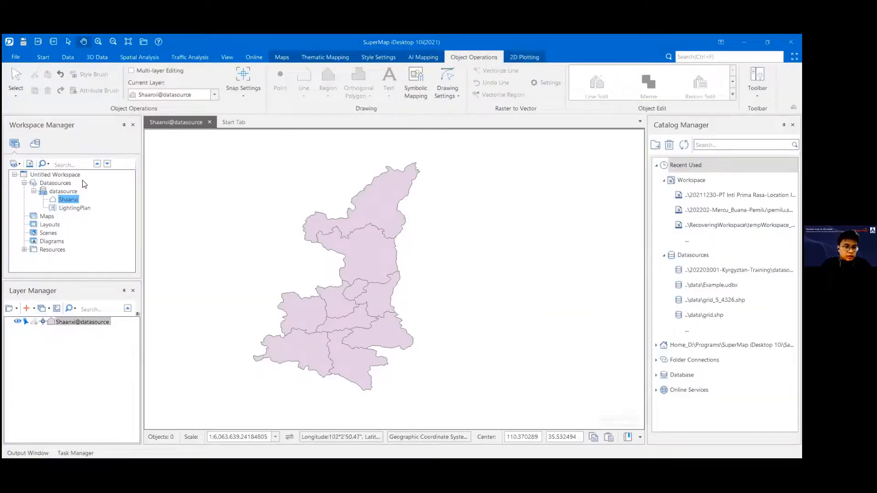
Step: Browse the 4. Thematic Mapping\Data folder for importable files through a dataset import into datasource, and close the import without adding any
{"action": "left_click", "coordinate": [54, 192]}
{"action": "right_click", "coordinate": [55, 191]}
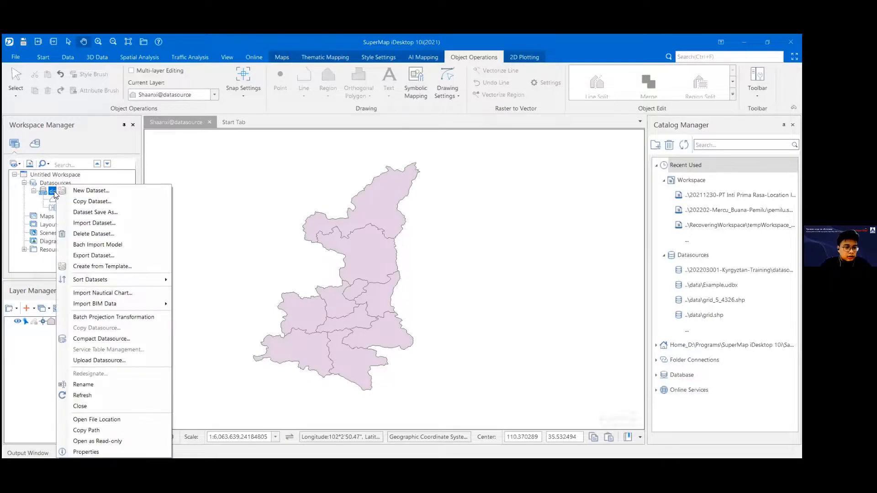
{"action": "left_click", "coordinate": [100, 223]}
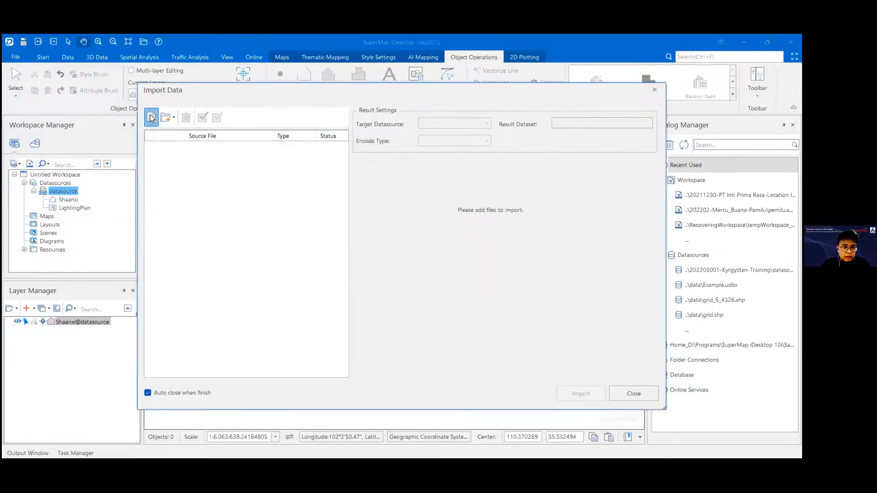
{"action": "left_click", "coordinate": [148, 120]}
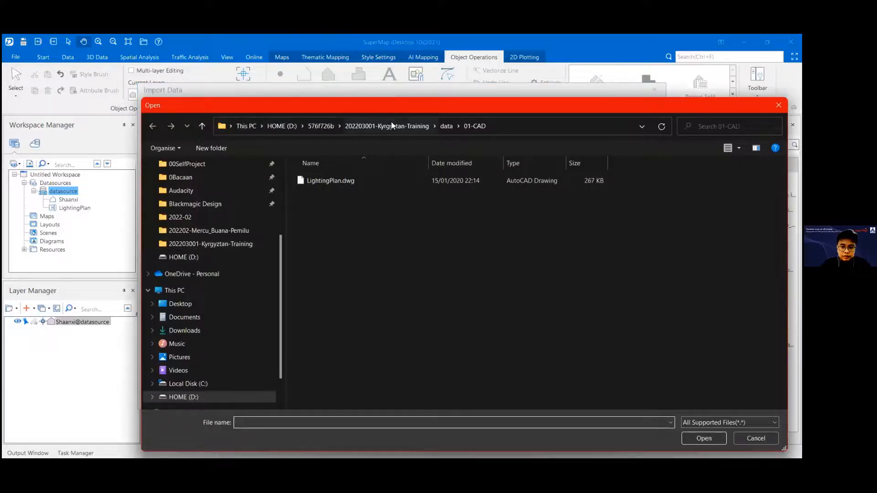
{"action": "double_click", "coordinate": [339, 196]}
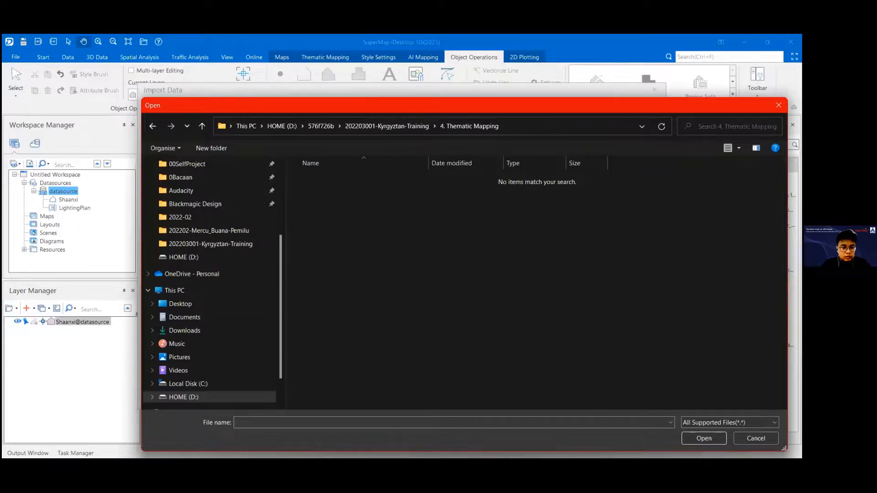
{"action": "key", "text": "alt+Tab"}
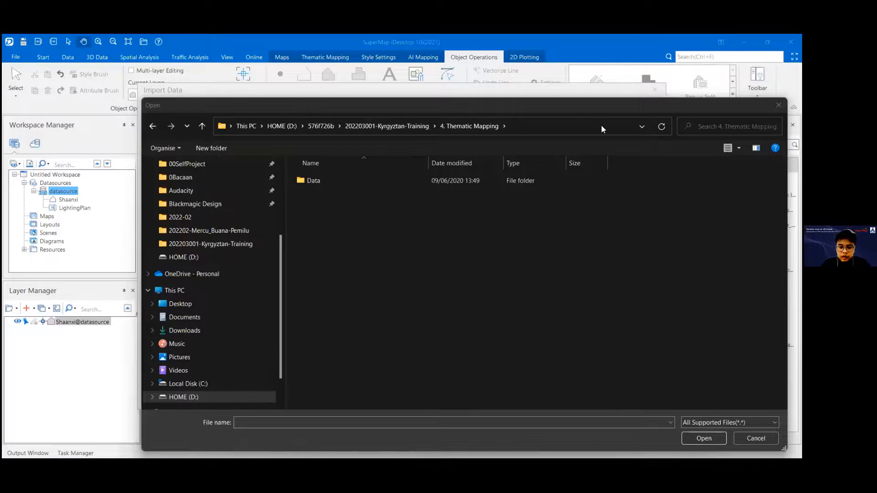
{"action": "double_click", "coordinate": [355, 181]}
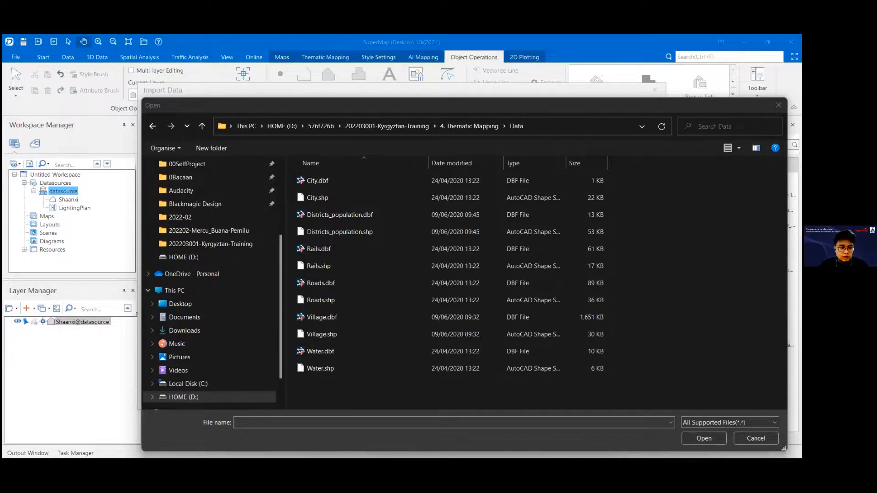
{"action": "left_click", "coordinate": [591, 109]}
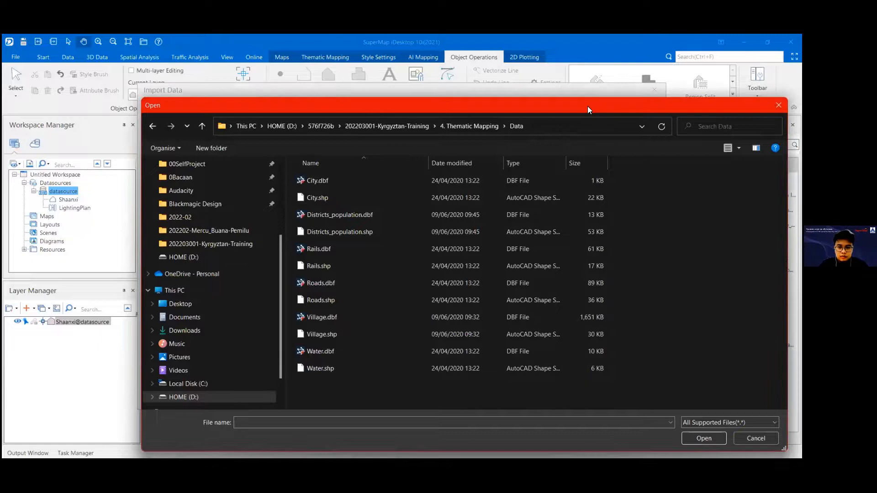
{"action": "left_click", "coordinate": [654, 88]}
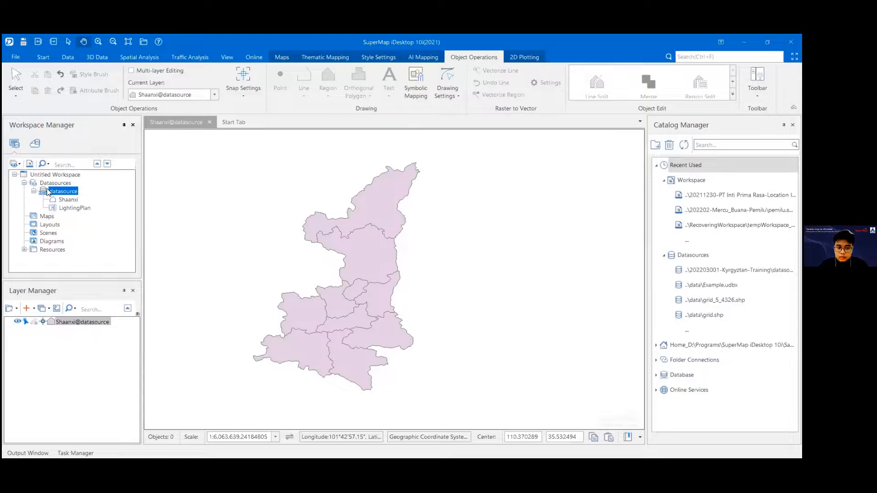
{"action": "left_click", "coordinate": [34, 191]}
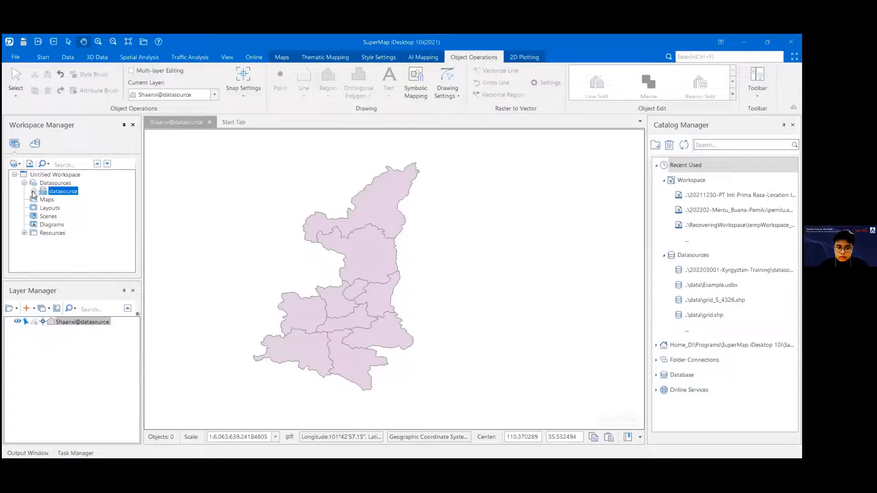
{"action": "right_click", "coordinate": [63, 192]}
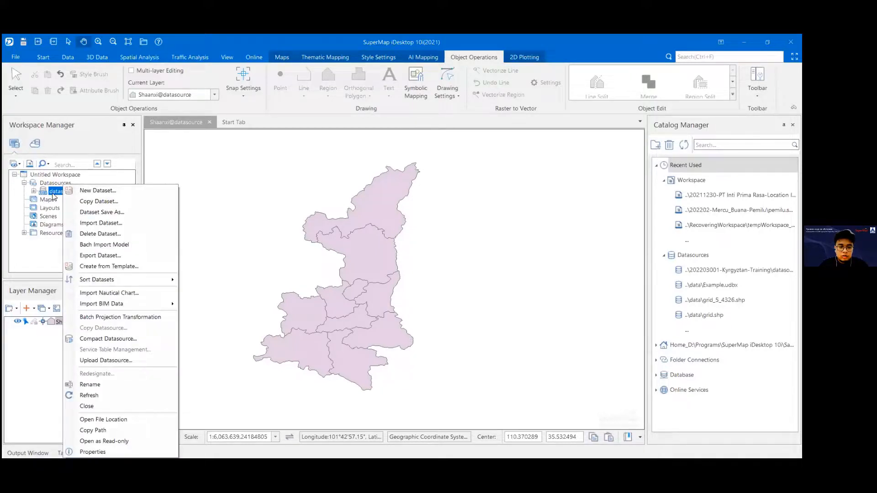
{"action": "left_click", "coordinate": [53, 194]}
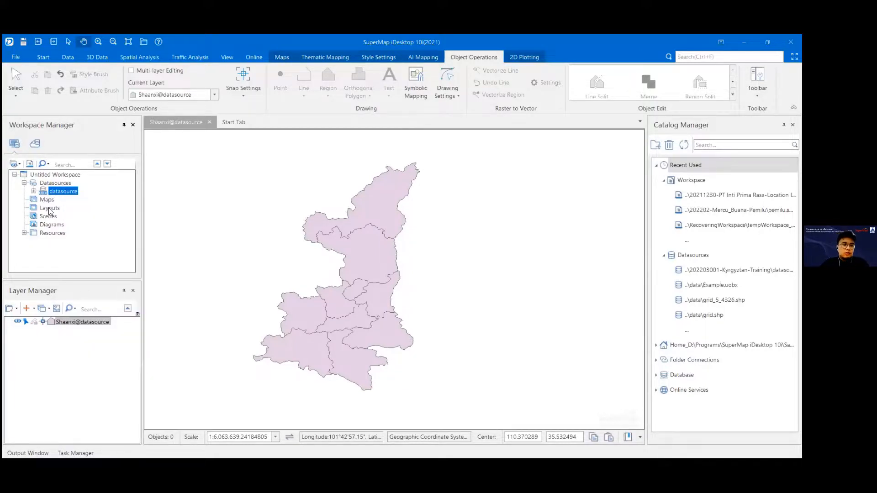
{"action": "left_click", "coordinate": [55, 183]}
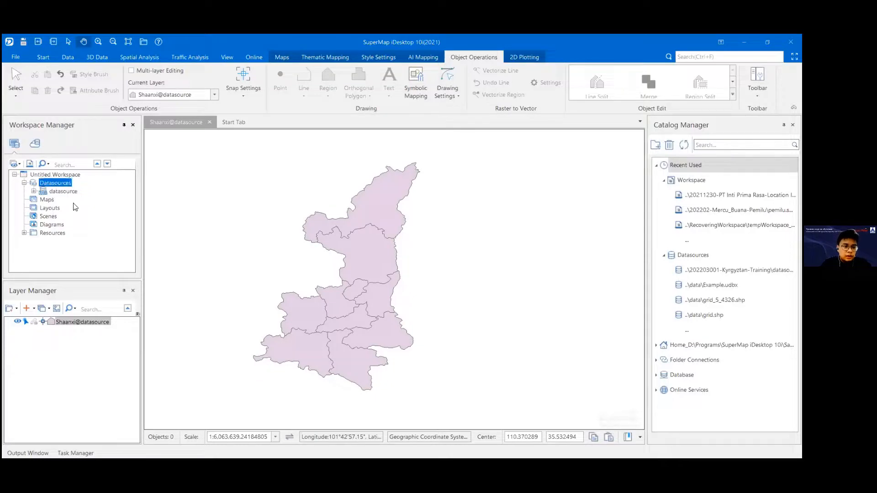
{"action": "right_click", "coordinate": [51, 185]}
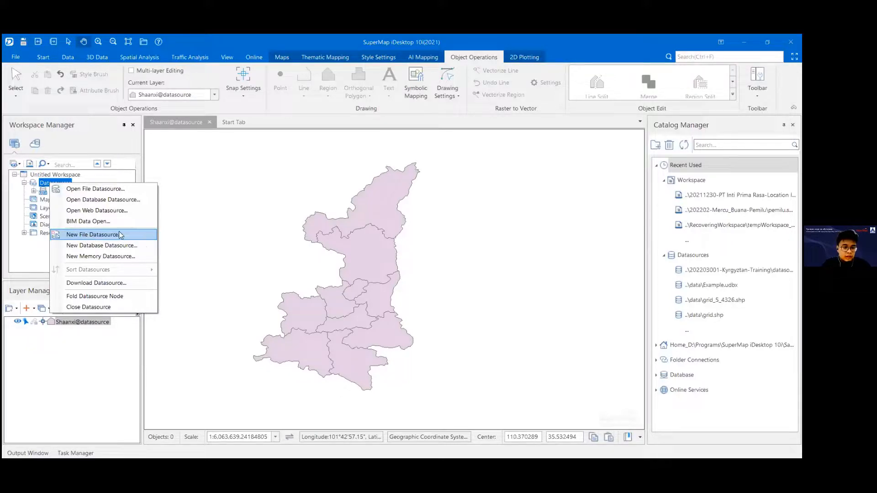
{"action": "left_click", "coordinate": [124, 233]}
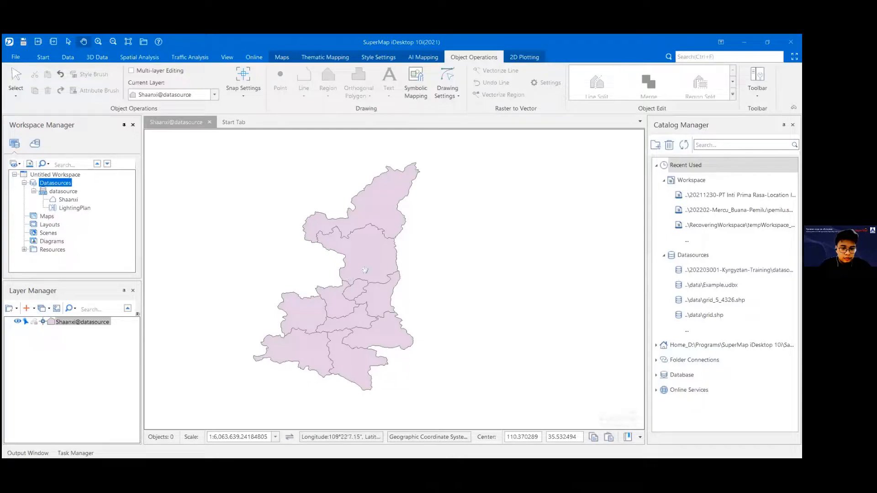
Step: Toggle the visibility of the Shaanxi@datasource layer off and back on
{"action": "scroll", "coordinate": [365, 270], "scroll_direction": "up", "scroll_amount": 3}
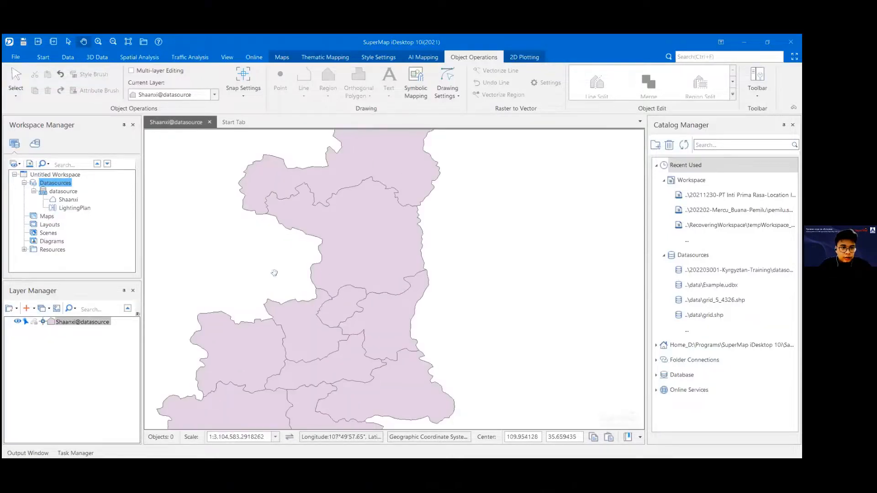
{"action": "scroll", "coordinate": [274, 273], "scroll_direction": "down", "scroll_amount": 3}
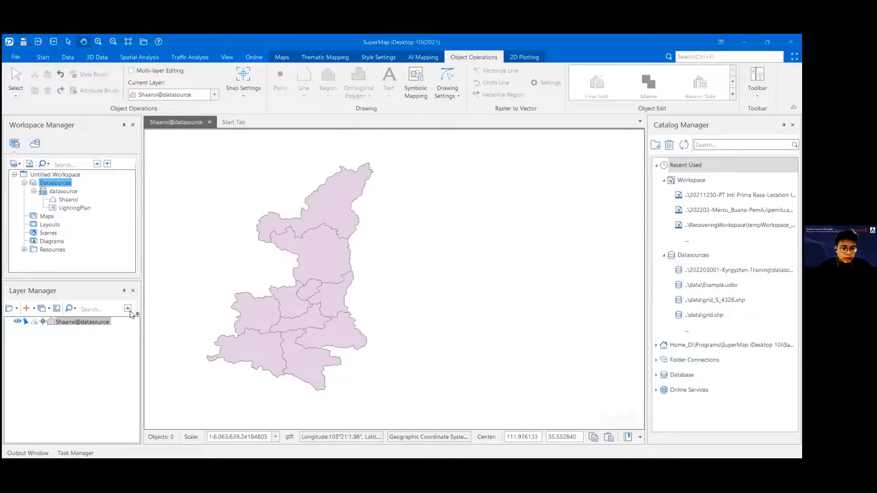
{"action": "left_click", "coordinate": [18, 322]}
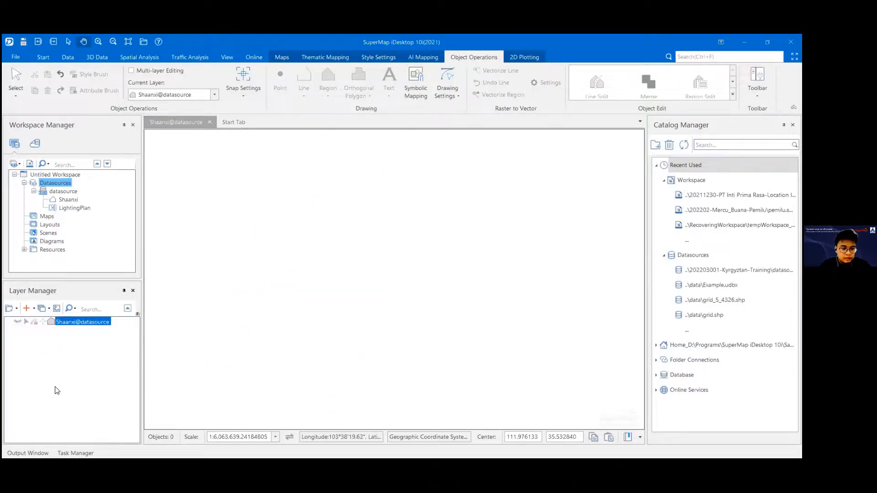
{"action": "left_click", "coordinate": [17, 322]}
{"action": "left_click", "coordinate": [18, 322]}
{"action": "left_click", "coordinate": [17, 322]}
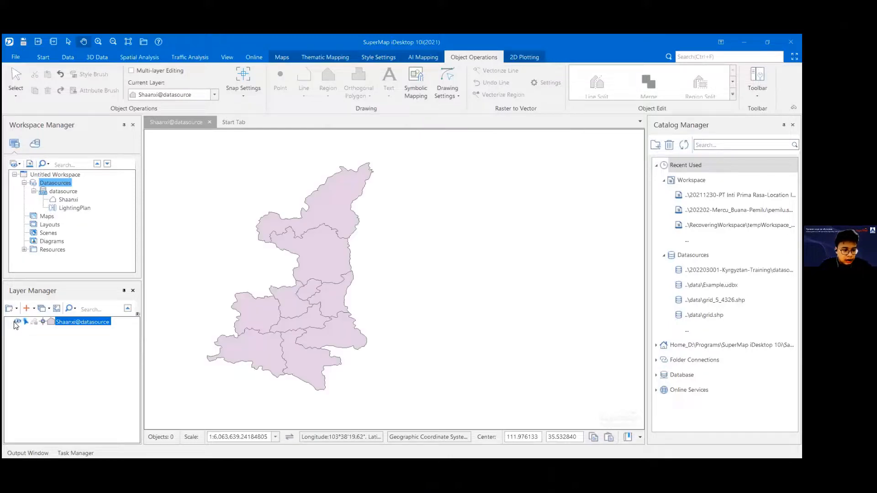
{"action": "left_click", "coordinate": [18, 322]}
{"action": "left_click", "coordinate": [18, 322]}
Step: Fit the map view to the full extent of the Shaanxi@datasource layer
{"action": "left_click_drag", "start_coordinate": [233, 306], "coordinate": [413, 372]}
{"action": "left_click_drag", "start_coordinate": [289, 286], "coordinate": [341, 321]}
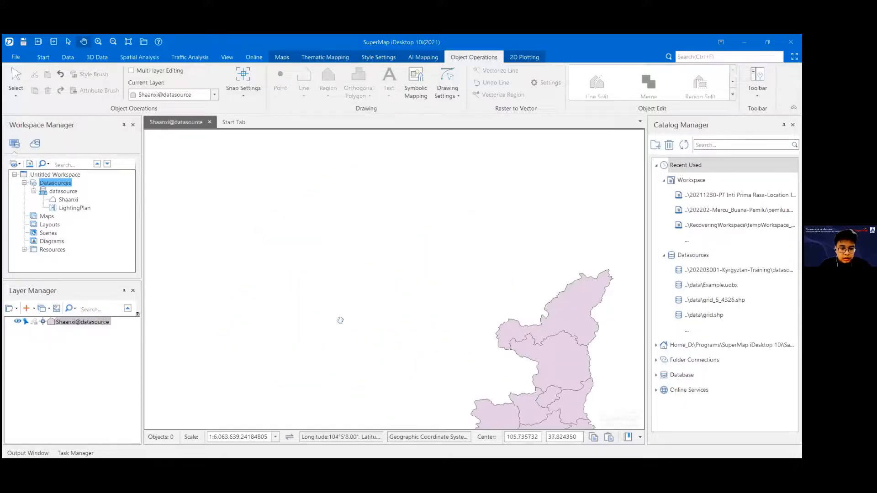
{"action": "right_click", "coordinate": [93, 323]}
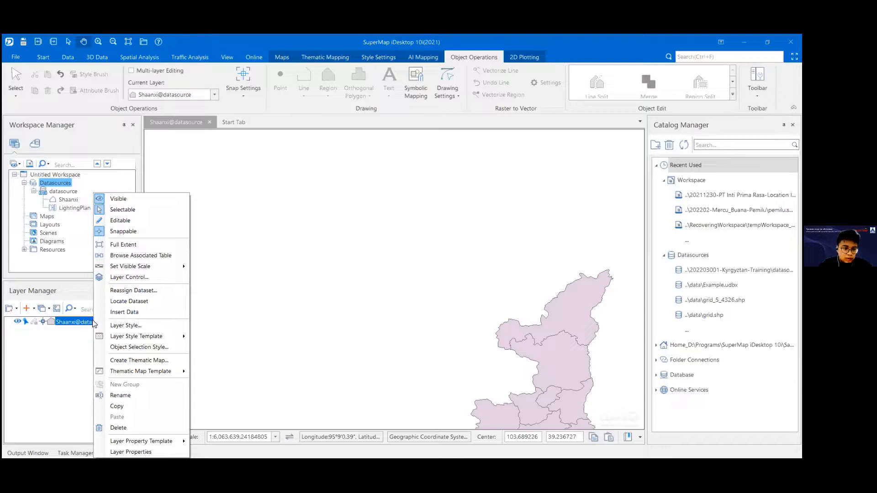
{"action": "left_click_drag", "start_coordinate": [423, 264], "coordinate": [308, 211]}
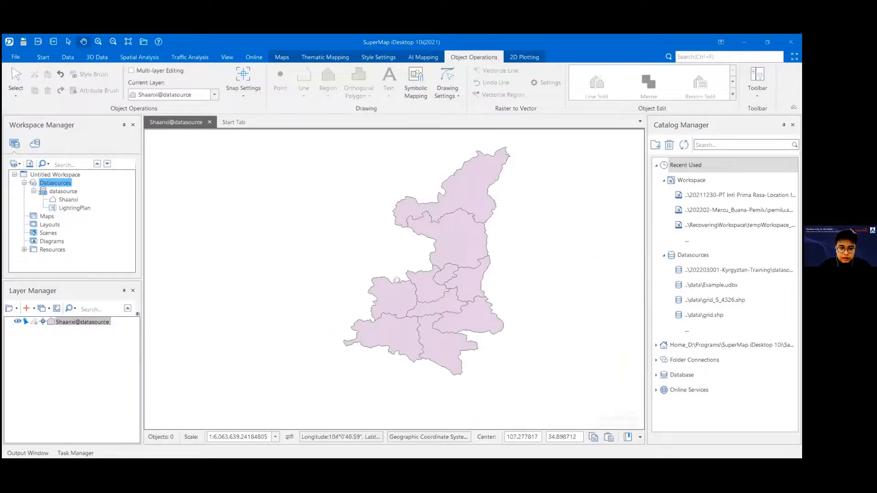
{"action": "left_click_drag", "start_coordinate": [374, 263], "coordinate": [591, 409]}
{"action": "left_click_drag", "start_coordinate": [369, 280], "coordinate": [407, 303]}
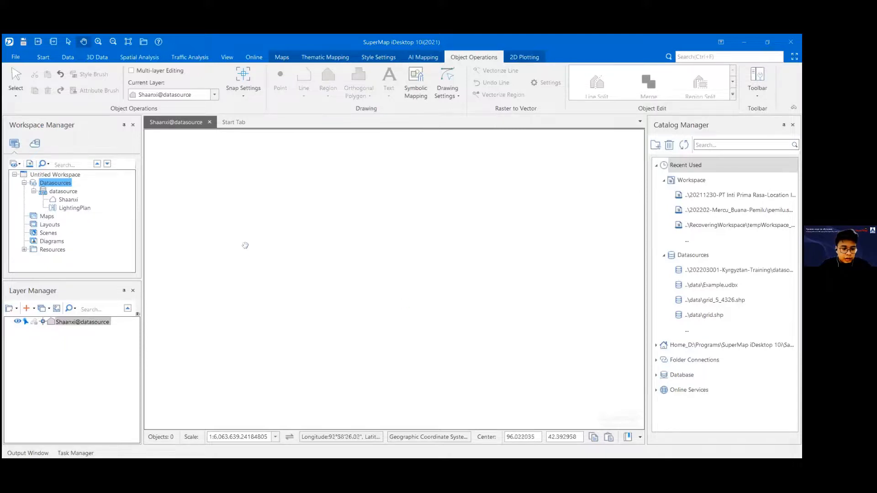
{"action": "right_click", "coordinate": [101, 326]}
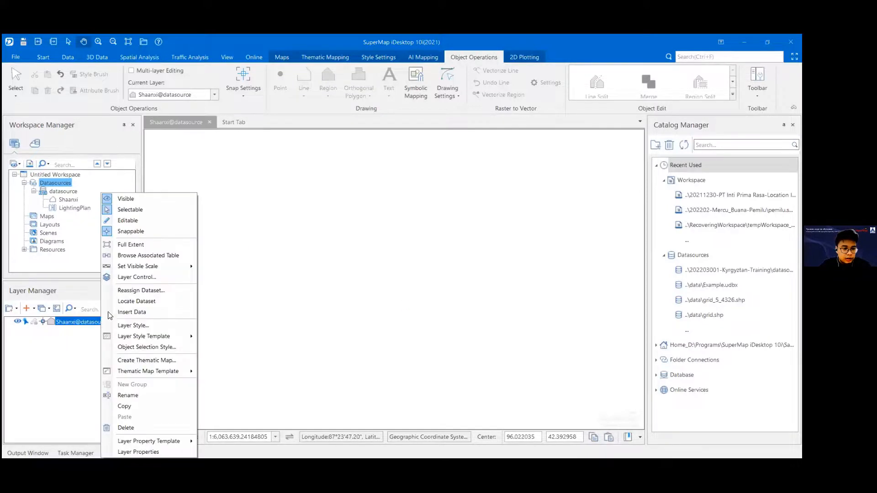
{"action": "left_click", "coordinate": [143, 245]}
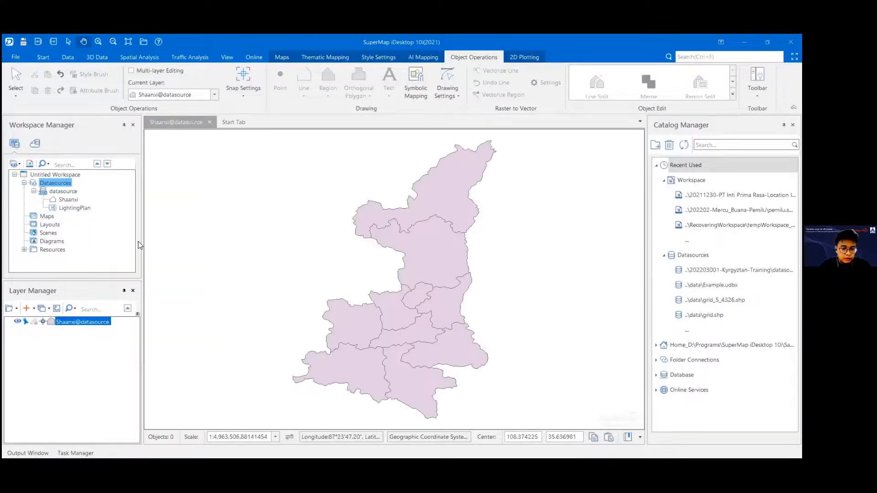
{"action": "left_click_drag", "start_coordinate": [456, 268], "coordinate": [425, 269]}
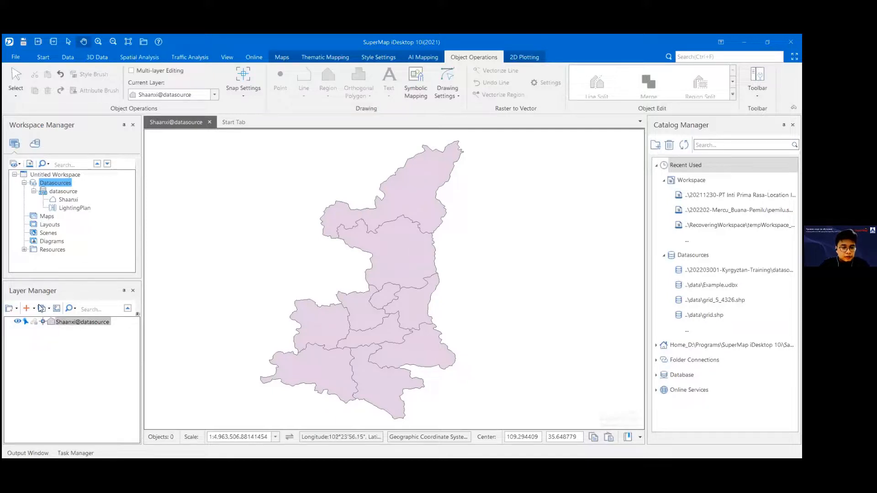
{"action": "right_click", "coordinate": [78, 322]}
{"action": "left_click", "coordinate": [47, 347]}
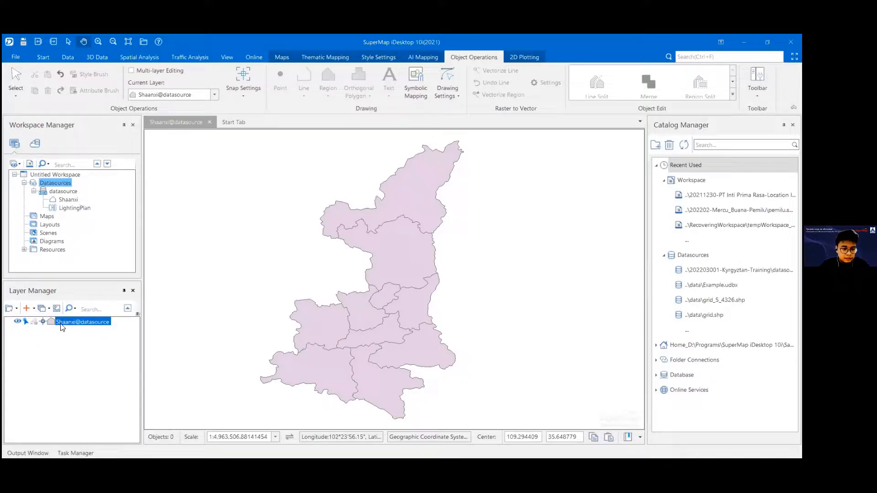
Step: Create a default unique values thematic map from the Shaanxi@datasource layer, using NAME as the expression
{"action": "right_click", "coordinate": [62, 327]}
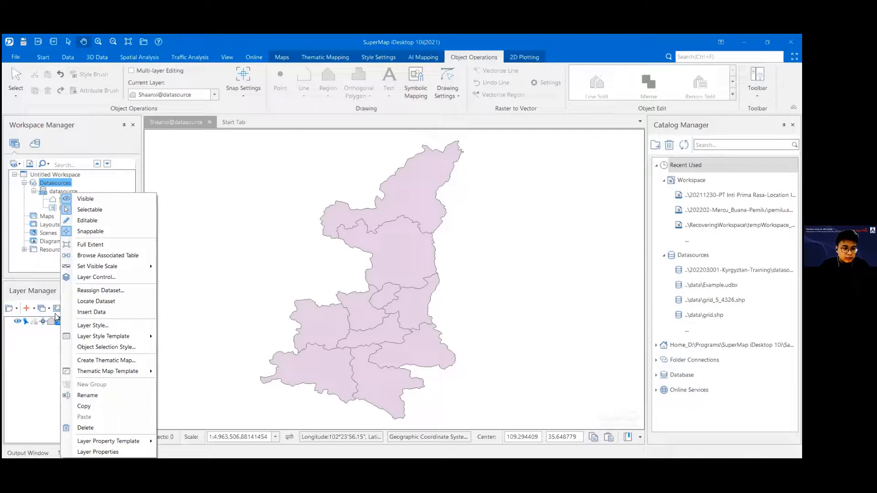
{"action": "left_click", "coordinate": [113, 361]}
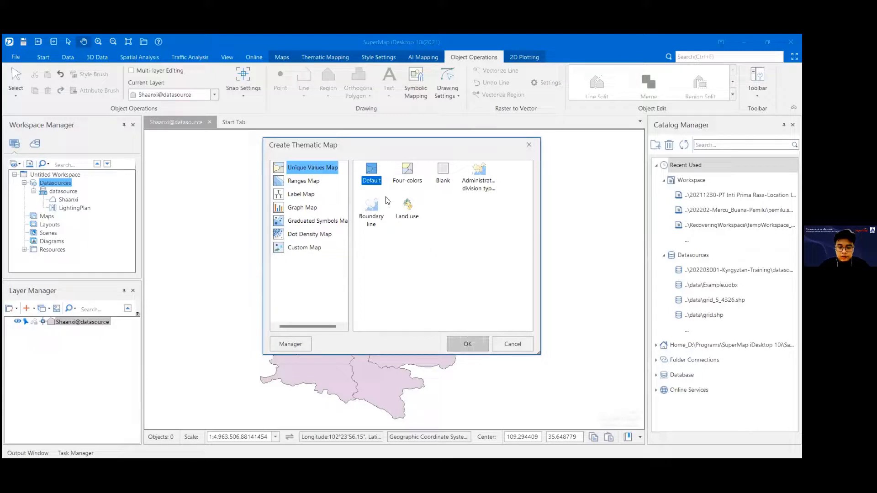
{"action": "left_click", "coordinate": [466, 343]}
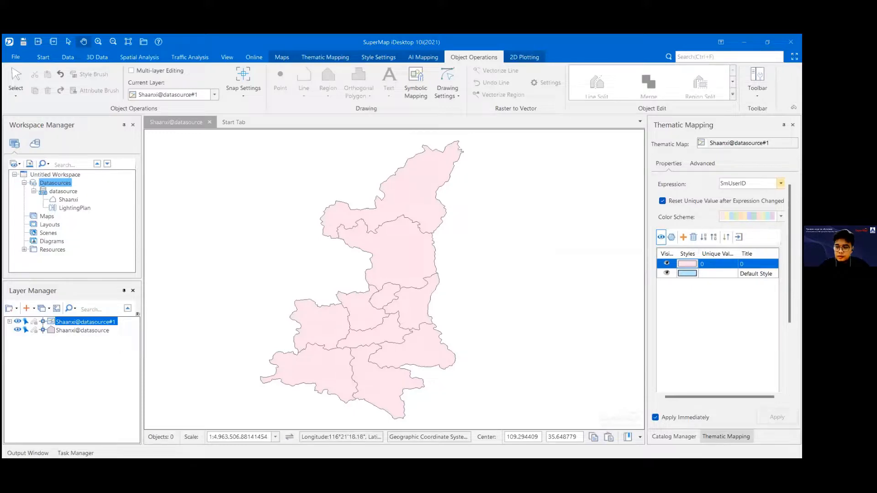
{"action": "left_click", "coordinate": [781, 184]}
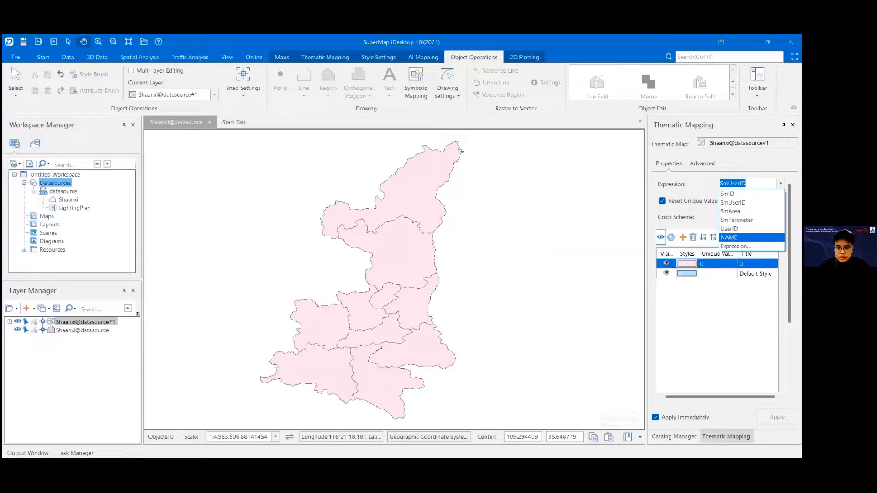
{"action": "key", "text": "Return"}
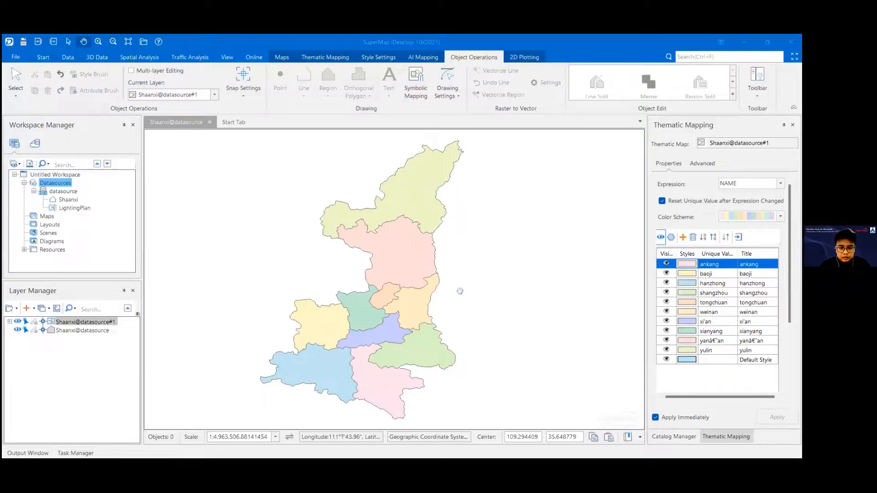
{"action": "scroll", "coordinate": [459, 291], "scroll_direction": "up", "scroll_amount": 2}
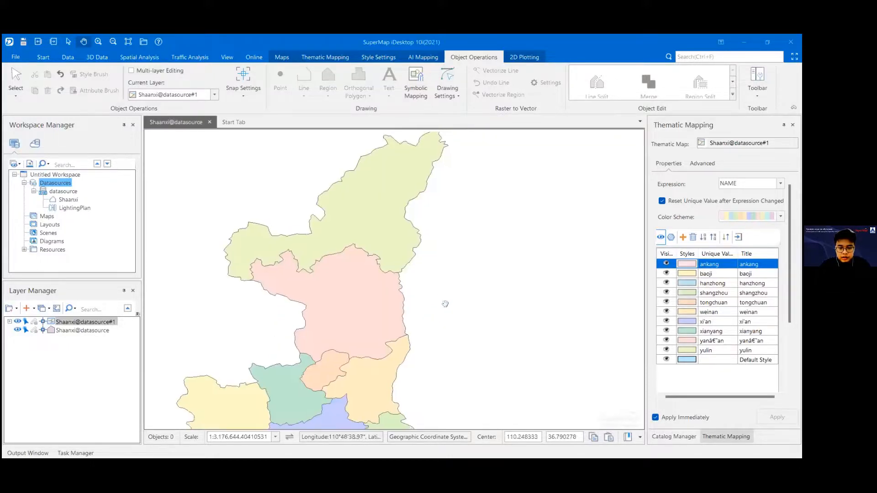
{"action": "left_click_drag", "start_coordinate": [425, 307], "coordinate": [472, 245]}
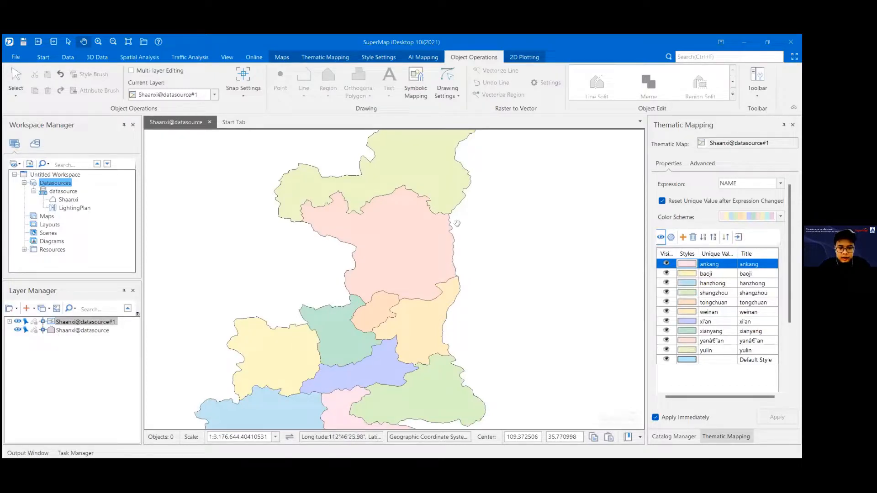
{"action": "left_click_drag", "start_coordinate": [497, 240], "coordinate": [474, 269]}
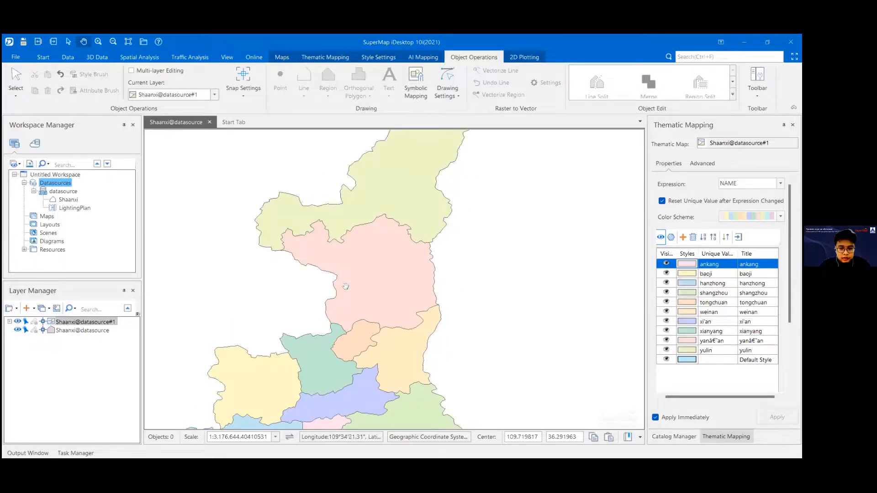
{"action": "scroll", "coordinate": [347, 286], "scroll_direction": "down", "scroll_amount": 4}
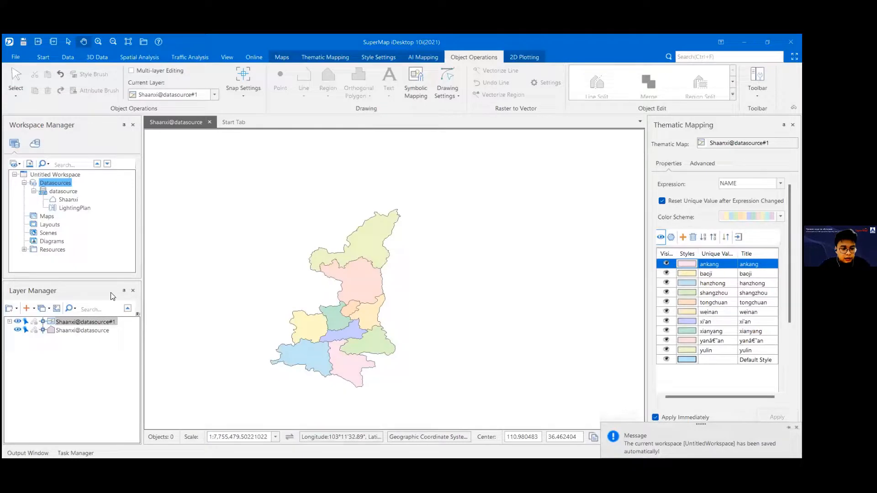
Step: Hide the Shaanxi@datasource#1 thematic layer and open the layer style settings of Shaanxi@datasource with more room to show them
{"action": "left_click", "coordinate": [17, 322]}
{"action": "left_click", "coordinate": [65, 330]}
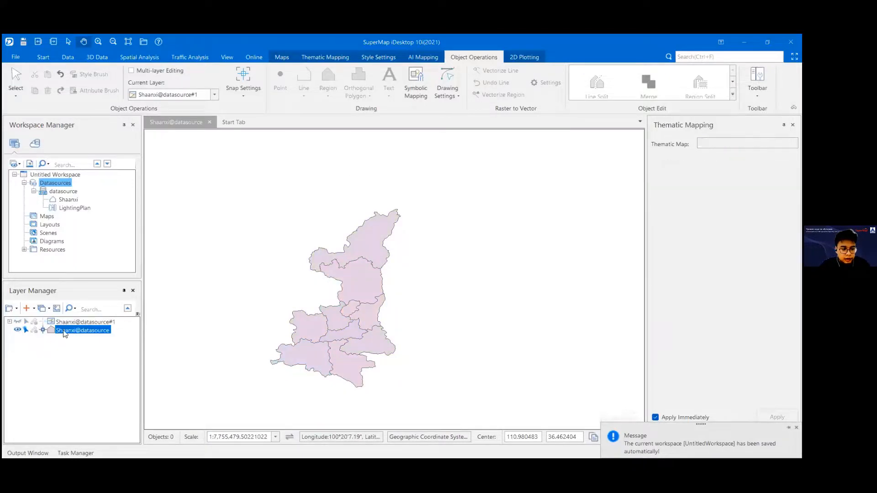
{"action": "right_click", "coordinate": [65, 335]}
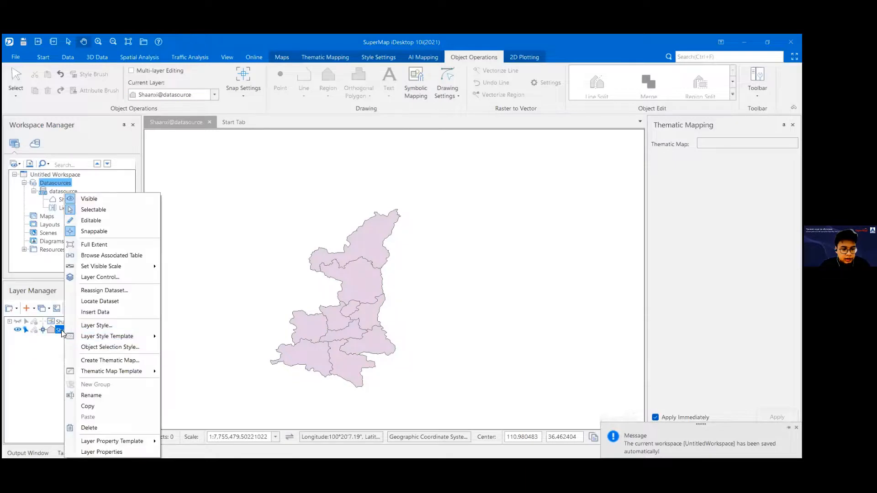
{"action": "left_click", "coordinate": [101, 325]}
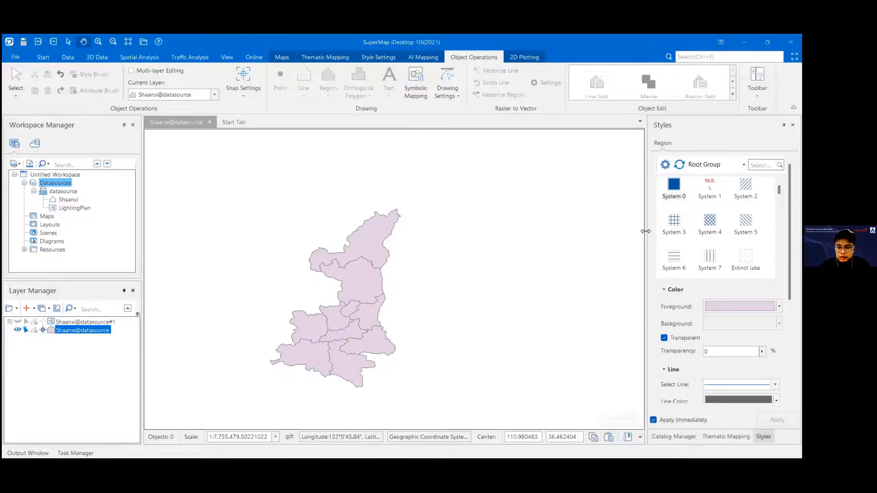
{"action": "left_click_drag", "start_coordinate": [646, 230], "coordinate": [616, 229]}
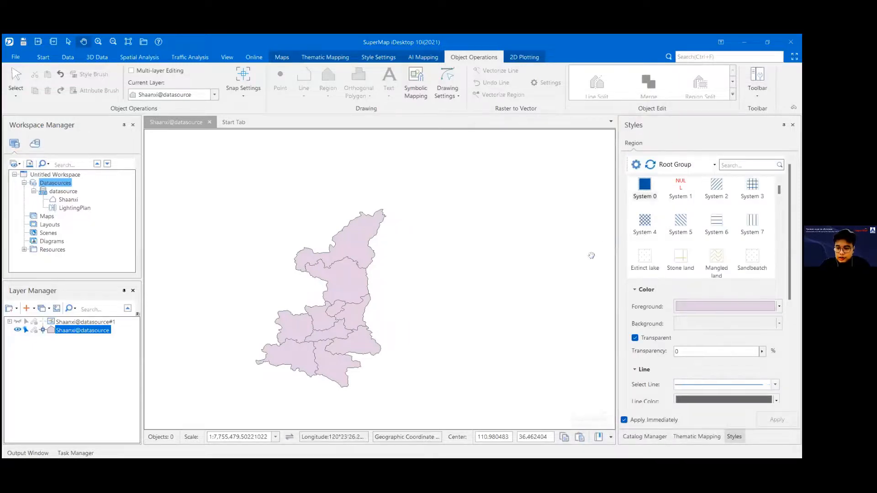
Step: Set the fill foreground color of the Shaanxi@datasource layer to bright blue
{"action": "scroll", "coordinate": [651, 316], "scroll_direction": "down", "scroll_amount": 2}
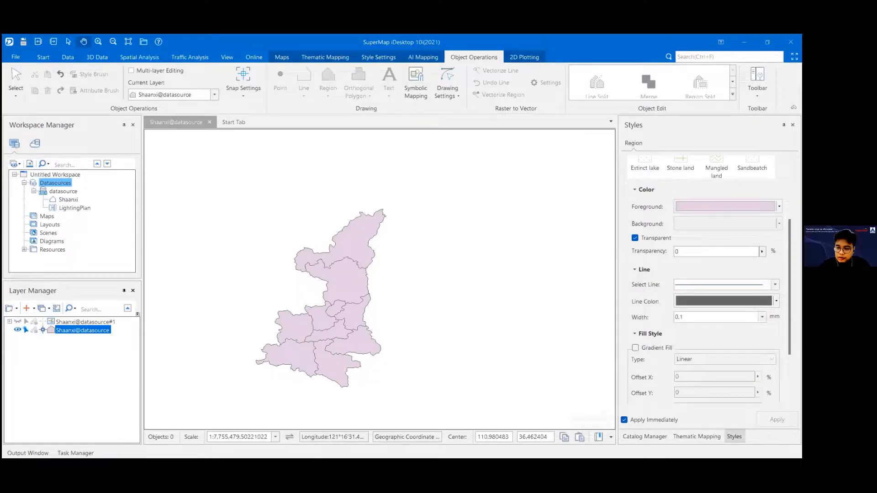
{"action": "left_click", "coordinate": [779, 207]}
{"action": "left_click", "coordinate": [687, 243]}
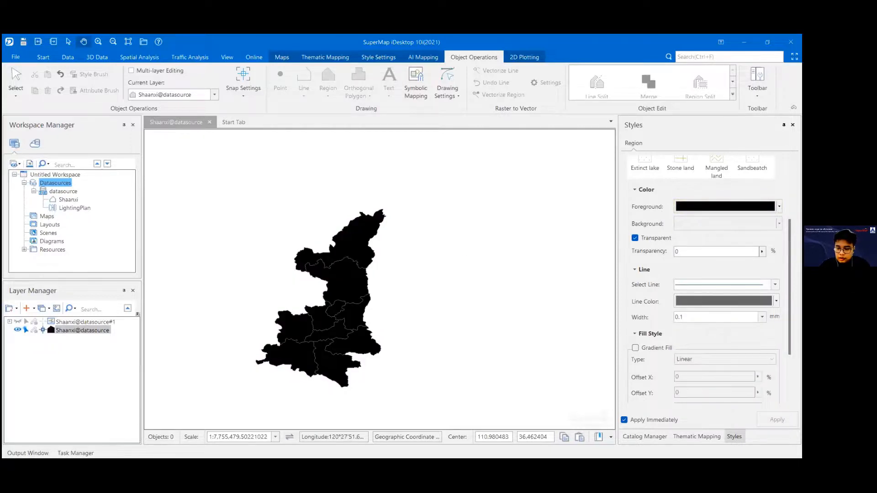
{"action": "left_click", "coordinate": [780, 206]}
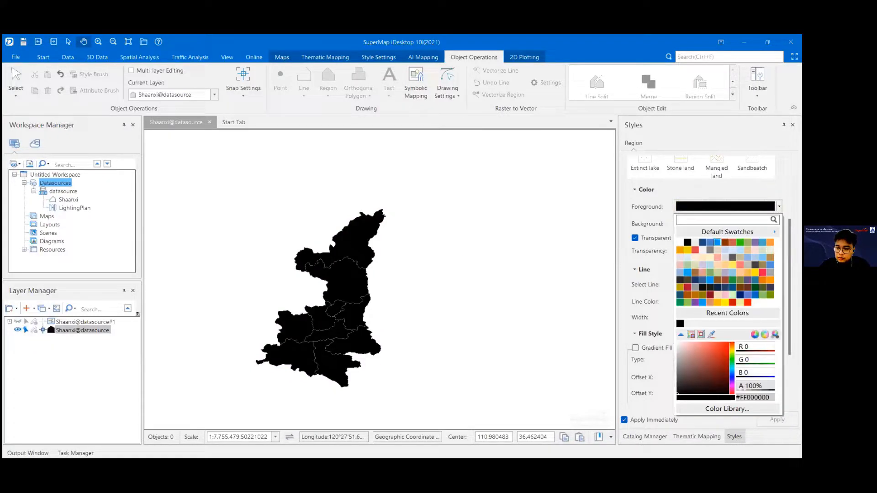
{"action": "left_click", "coordinate": [704, 304]}
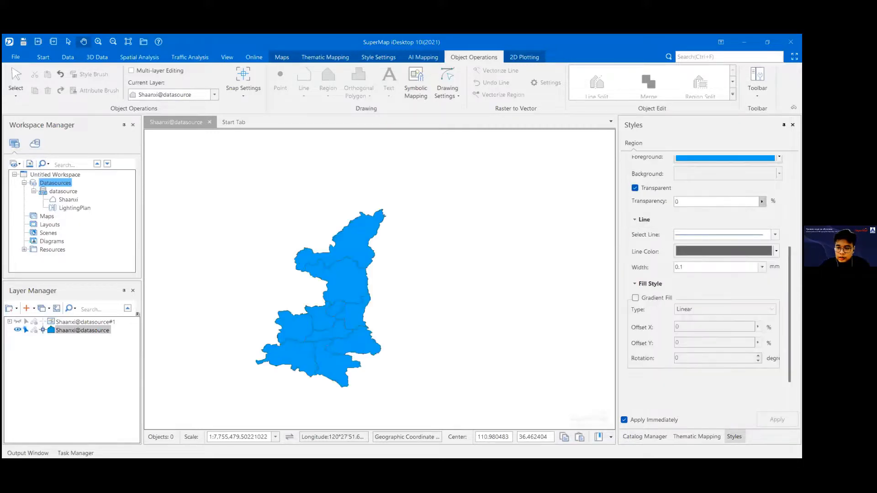
Step: Set the fill transparency of the Shaanxi@datasource layer to 100%
{"action": "left_click", "coordinate": [716, 202]}
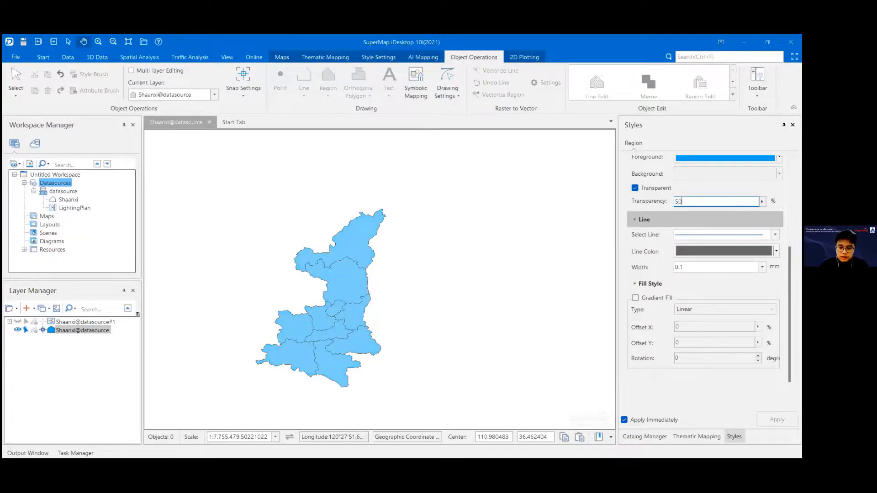
{"action": "type", "text": "100"}
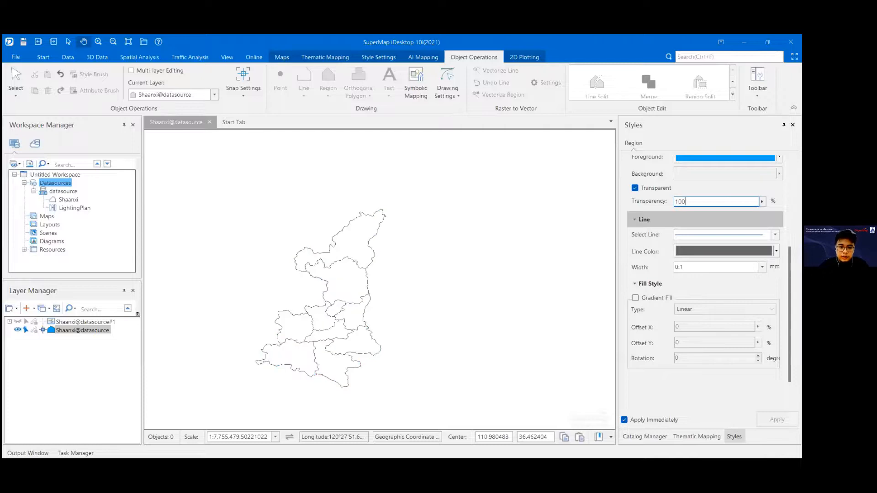
{"action": "scroll", "coordinate": [356, 302], "scroll_direction": "up", "scroll_amount": 2}
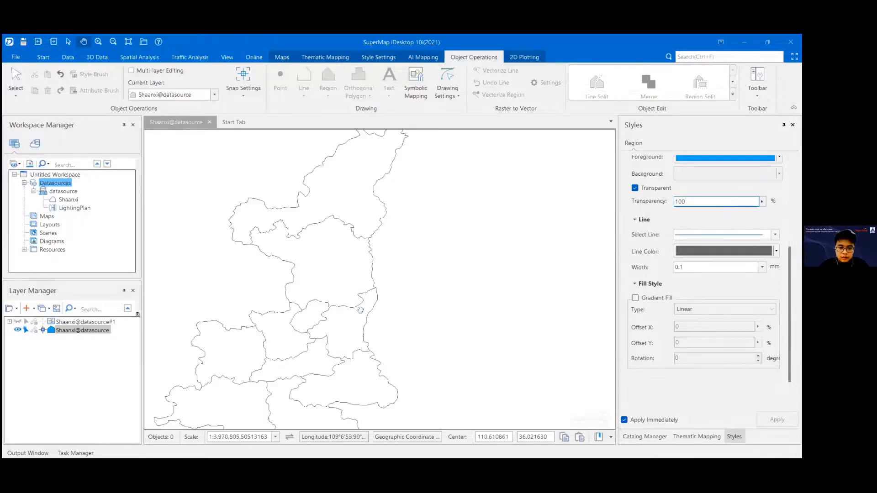
{"action": "left_click_drag", "start_coordinate": [354, 303], "coordinate": [396, 338]}
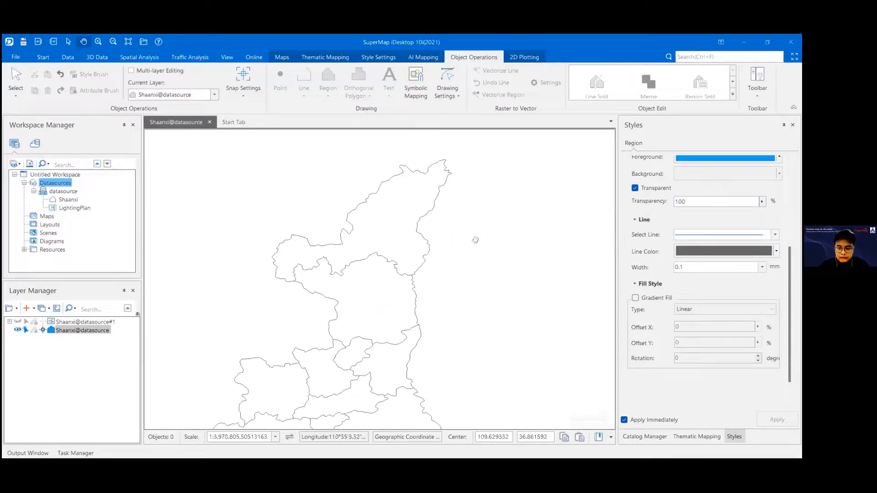
Step: Try two dashed line styles on the region outlines of Shaanxi@datasource and inspect the pattern up close
{"action": "left_click", "coordinate": [649, 247]}
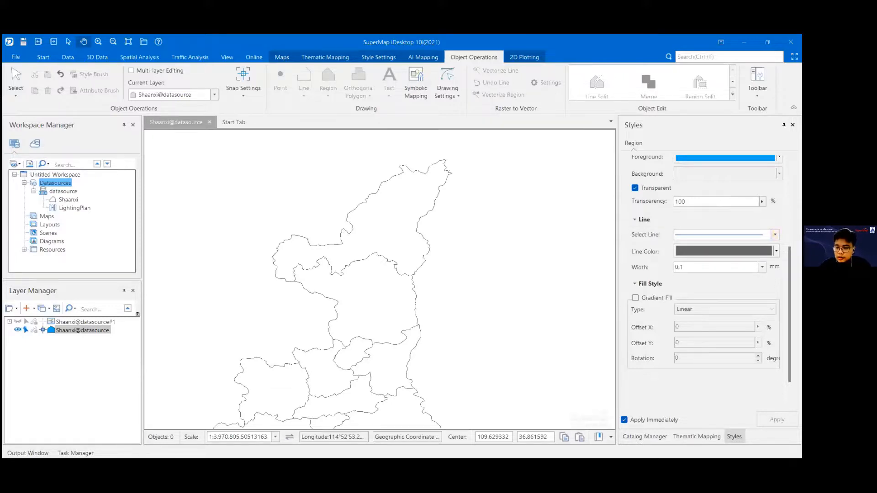
{"action": "left_click", "coordinate": [774, 235]}
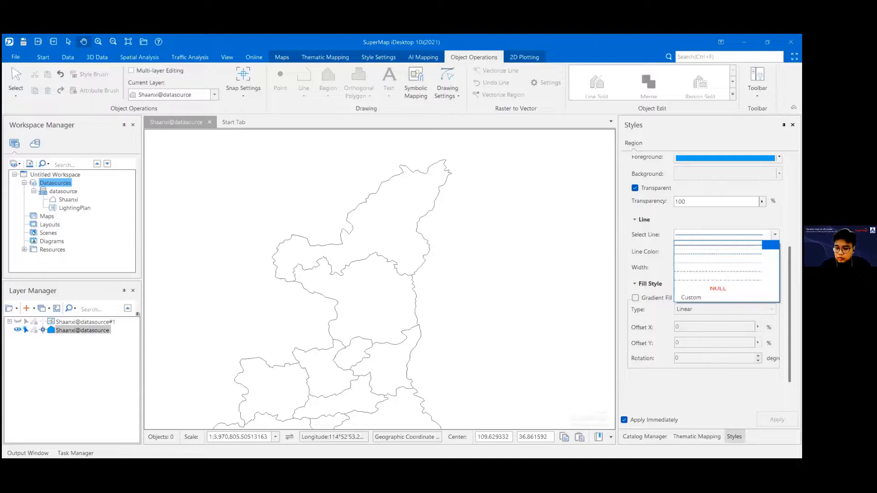
{"action": "left_click", "coordinate": [695, 271]}
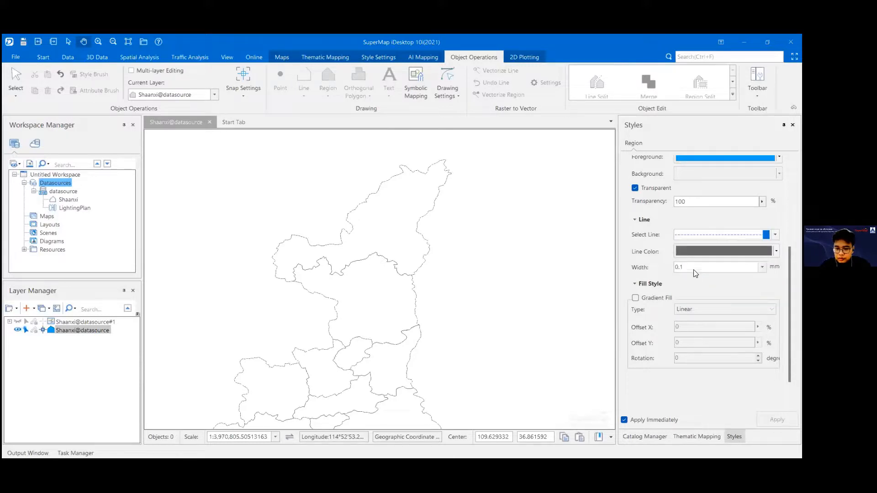
{"action": "left_click", "coordinate": [775, 234]}
{"action": "left_click", "coordinate": [713, 280]}
{"action": "scroll", "coordinate": [410, 269], "scroll_direction": "up", "scroll_amount": 10}
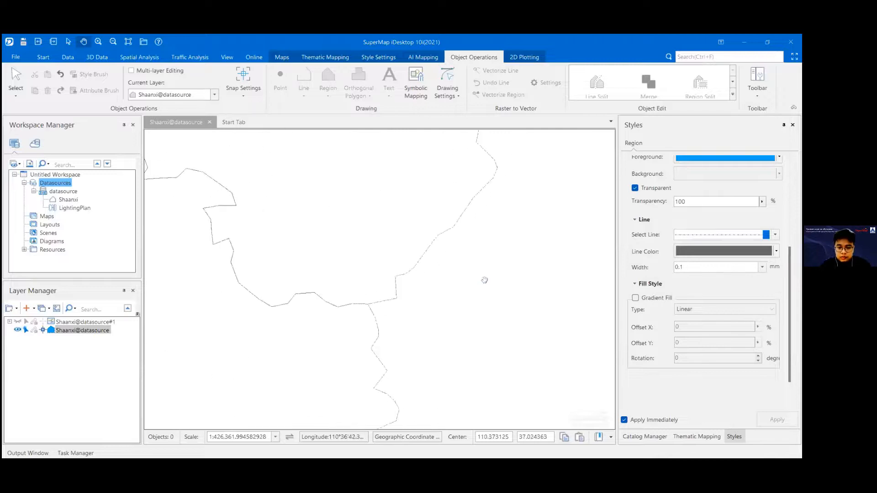
{"action": "scroll", "coordinate": [469, 237], "scroll_direction": "up", "scroll_amount": 2}
{"action": "scroll", "coordinate": [367, 236], "scroll_direction": "up", "scroll_amount": 9}
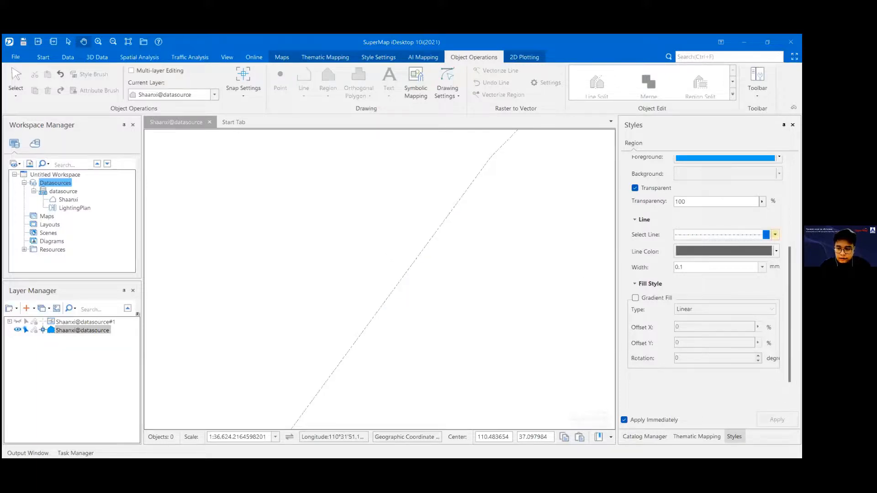
Step: Return the region outlines of Shaanxi@datasource to the solid line style
{"action": "left_click", "coordinate": [775, 234]}
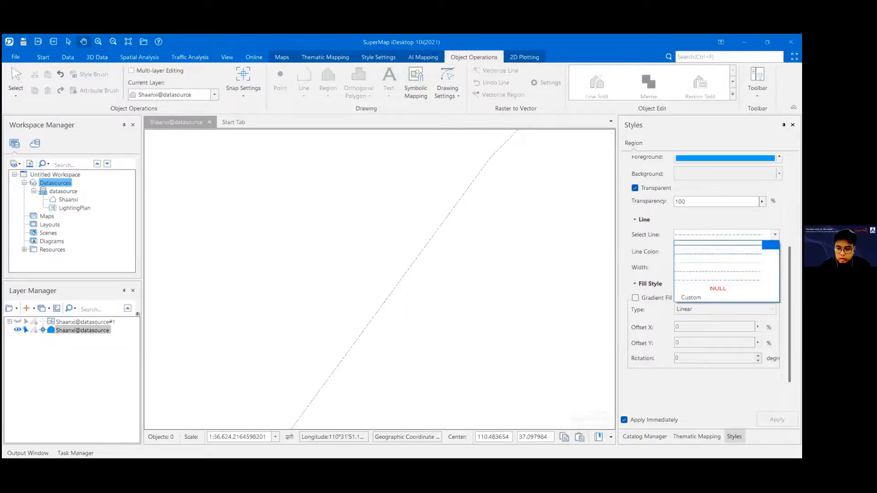
{"action": "left_click", "coordinate": [715, 248]}
{"action": "scroll", "coordinate": [432, 266], "scroll_direction": "down", "scroll_amount": 16}
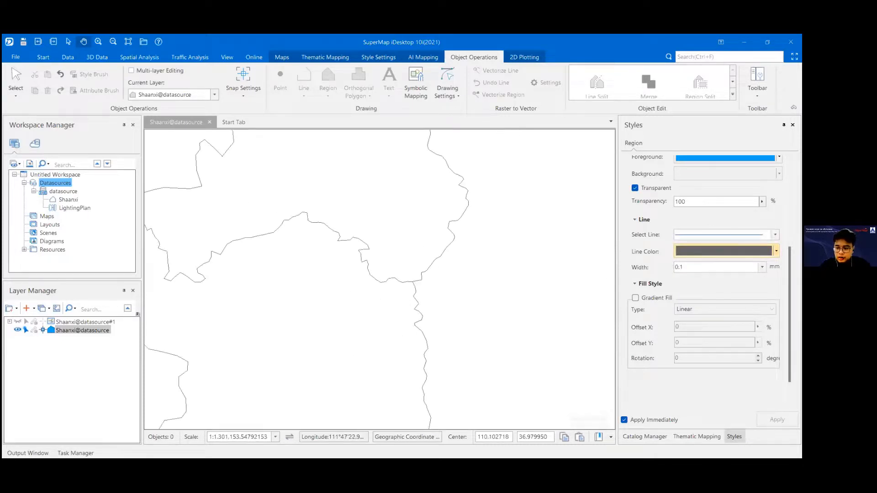
Step: Set the outline color of the Shaanxi@datasource regions to the slightly darker red swatch
{"action": "left_click", "coordinate": [776, 251]}
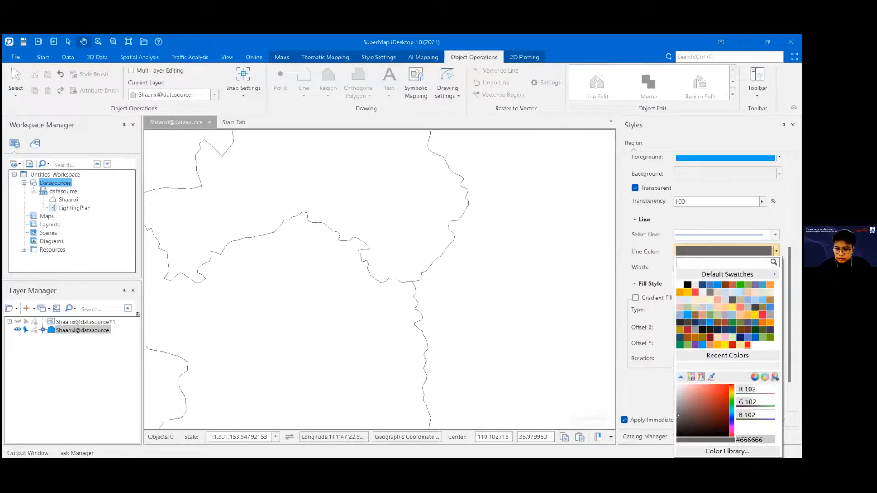
{"action": "left_click", "coordinate": [747, 345]}
{"action": "left_click", "coordinate": [776, 251]}
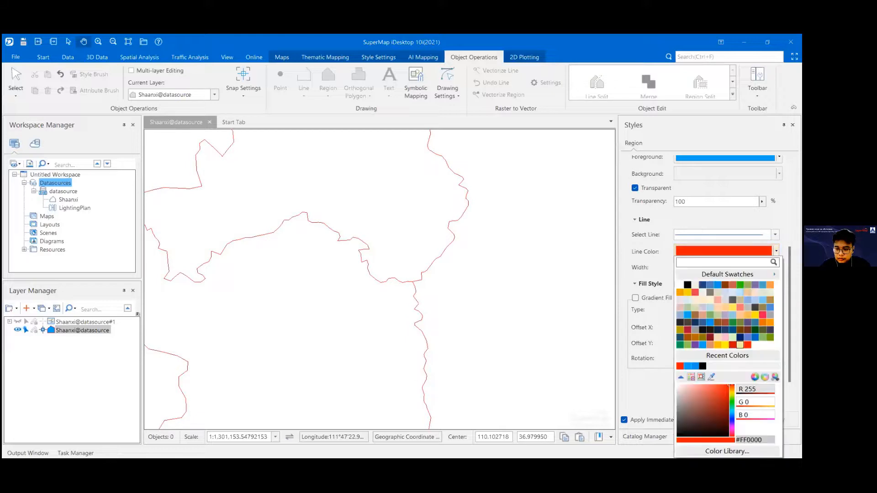
{"action": "left_click", "coordinate": [732, 345]}
{"action": "scroll", "coordinate": [435, 292], "scroll_direction": "down", "scroll_amount": 4}
{"action": "scroll", "coordinate": [435, 292], "scroll_direction": "down", "scroll_amount": 6}
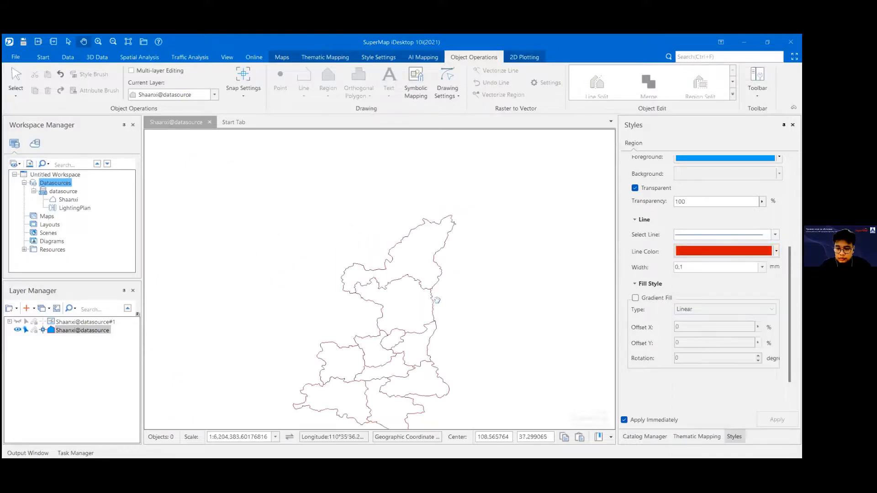
{"action": "left_click_drag", "start_coordinate": [383, 329], "coordinate": [384, 296]}
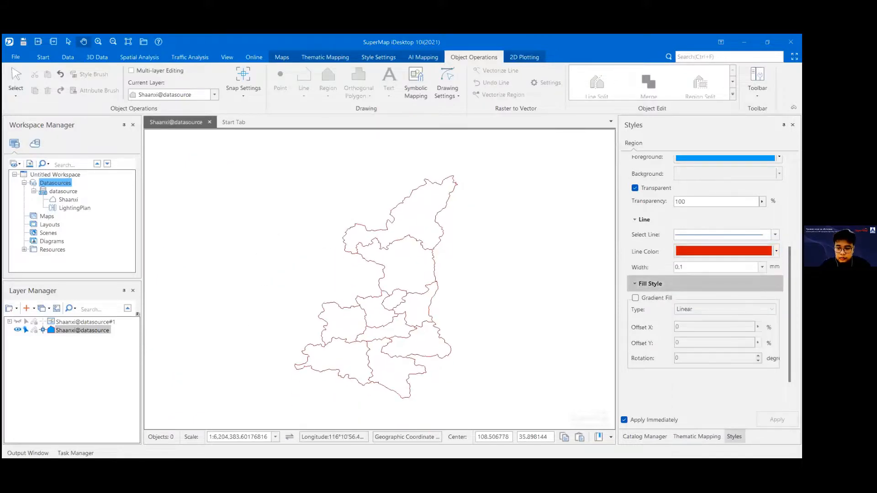
Step: Try a 3 mm line width on the region outlines of Shaanxi@datasource
{"action": "left_click", "coordinate": [762, 268]}
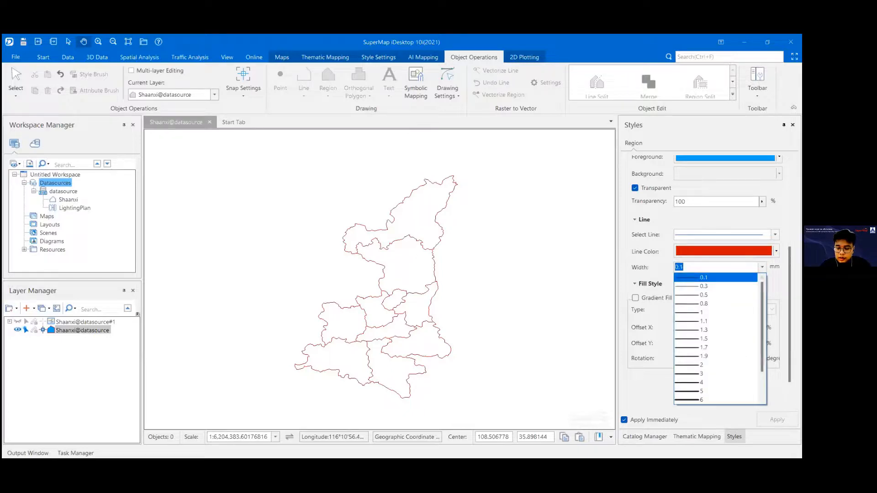
{"action": "left_click_drag", "start_coordinate": [762, 295], "coordinate": [762, 321]}
{"action": "scroll", "coordinate": [699, 366], "scroll_direction": "up", "scroll_amount": 3}
{"action": "left_click", "coordinate": [699, 366]}
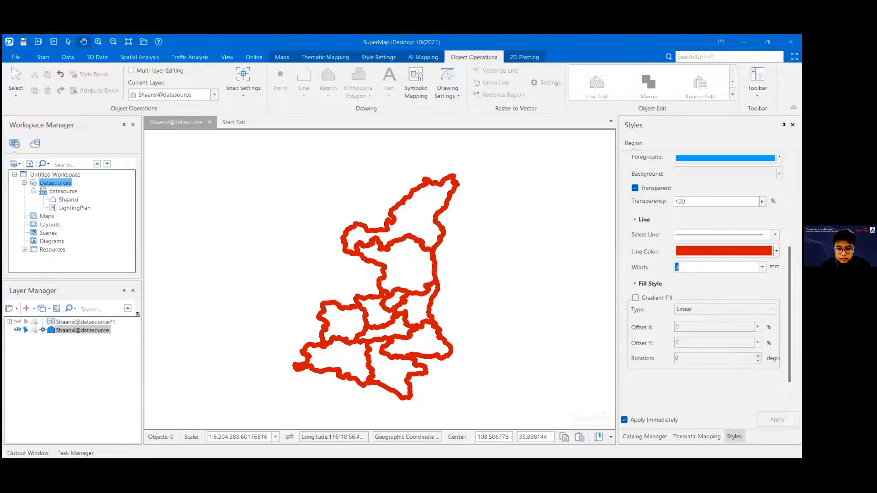
Step: Set the outline width of the Shaanxi@datasource regions to 1 mm
{"action": "left_click", "coordinate": [762, 267]}
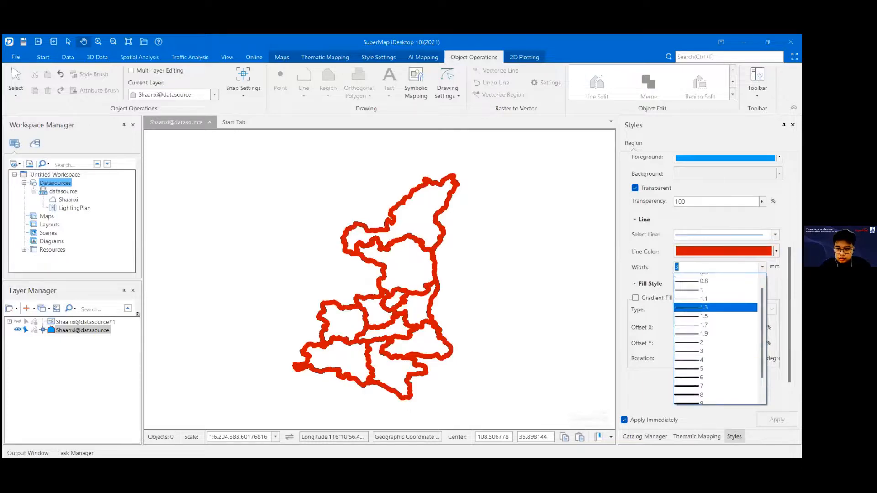
{"action": "left_click", "coordinate": [707, 314]}
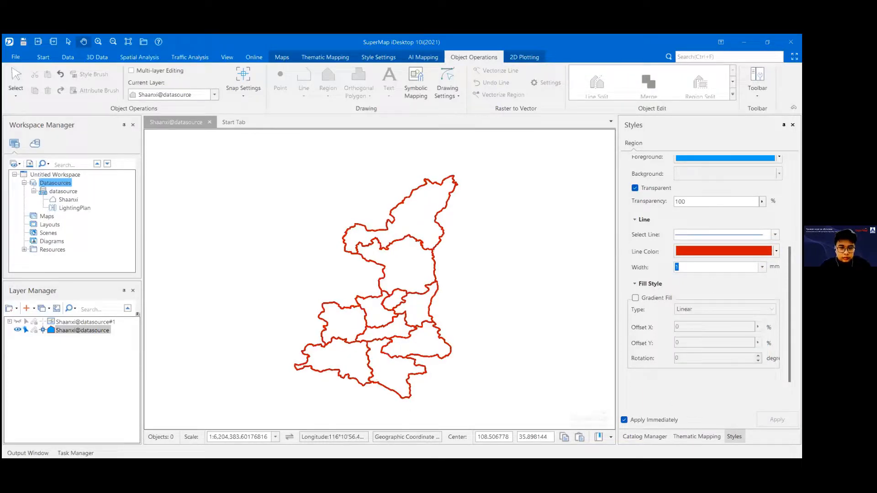
{"action": "left_click", "coordinate": [762, 266]}
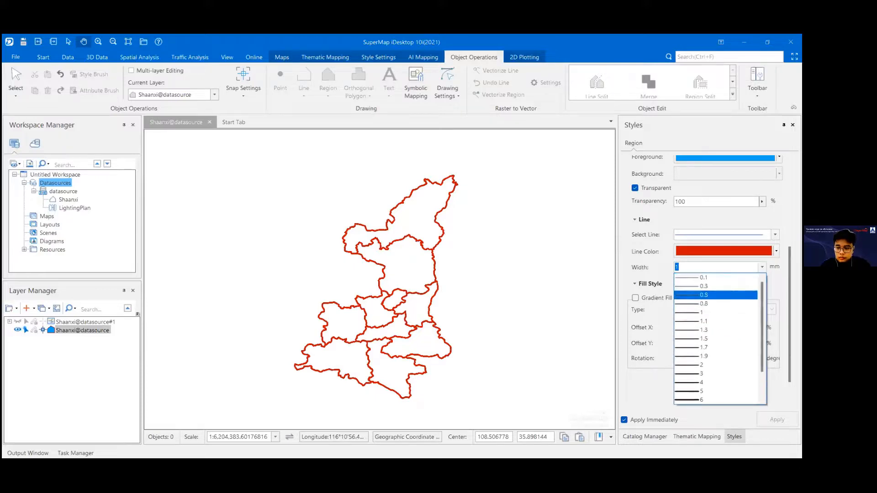
{"action": "left_click", "coordinate": [698, 317]}
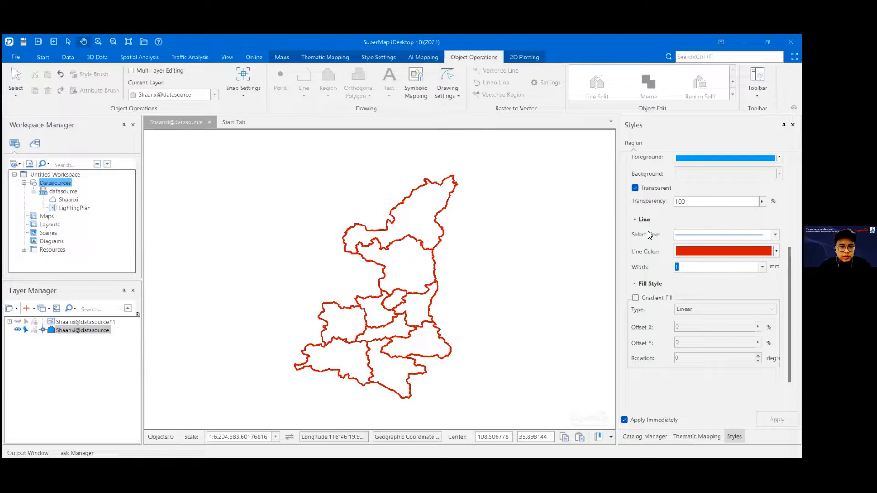
Step: Zoom in on the Shaanxi outlines and set the map scale to 1:200,000
{"action": "scroll", "coordinate": [646, 233], "scroll_direction": "up", "scroll_amount": 3}
{"action": "left_click_drag", "start_coordinate": [392, 278], "coordinate": [341, 241]}
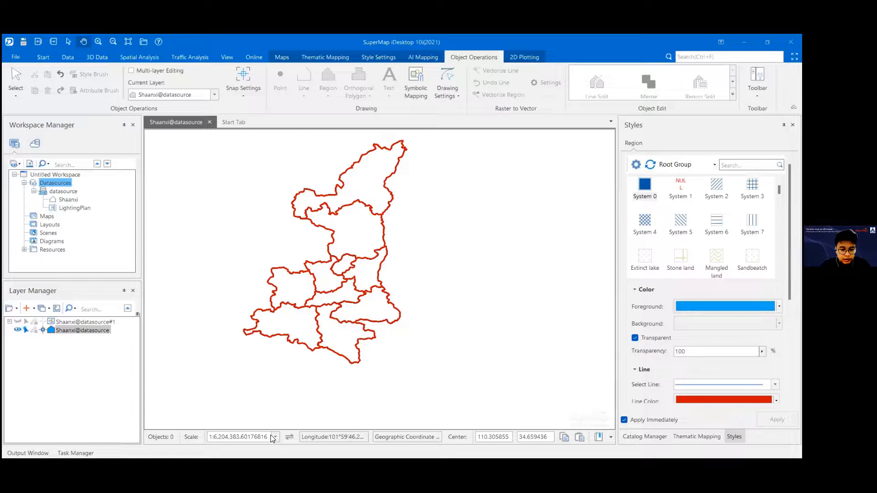
{"action": "scroll", "coordinate": [312, 346], "scroll_direction": "up", "scroll_amount": 2}
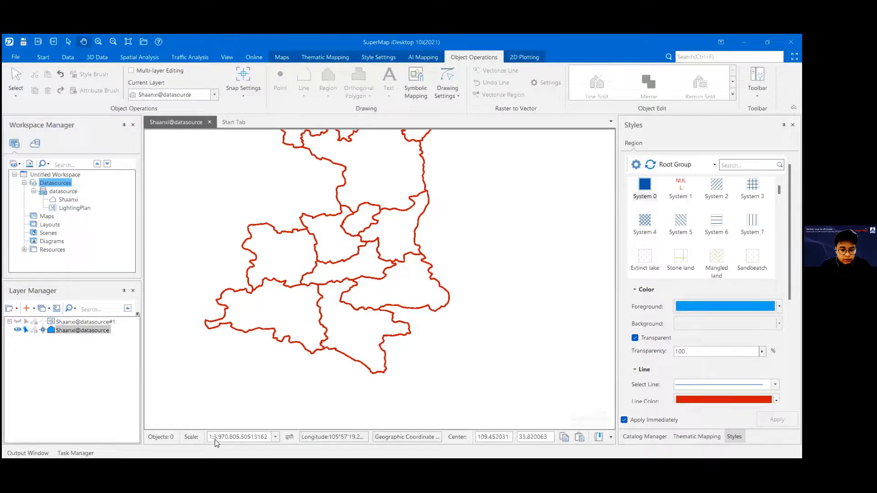
{"action": "scroll", "coordinate": [322, 342], "scroll_direction": "up", "scroll_amount": 2}
{"action": "scroll", "coordinate": [322, 342], "scroll_direction": "up", "scroll_amount": 1}
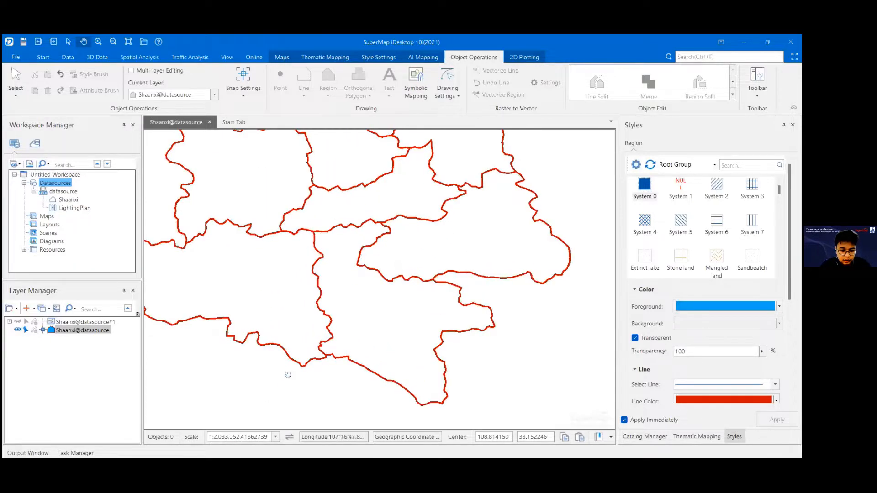
{"action": "left_click", "coordinate": [277, 438]}
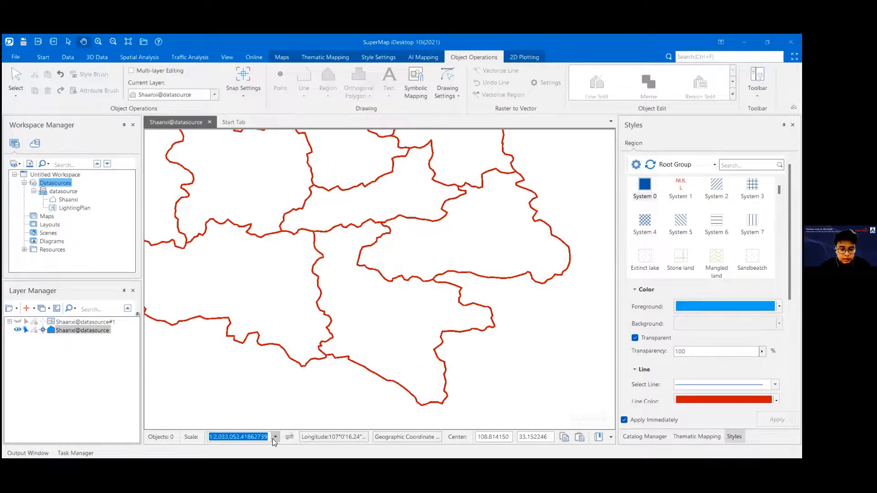
{"action": "scroll", "coordinate": [249, 408], "scroll_direction": "down", "scroll_amount": 2}
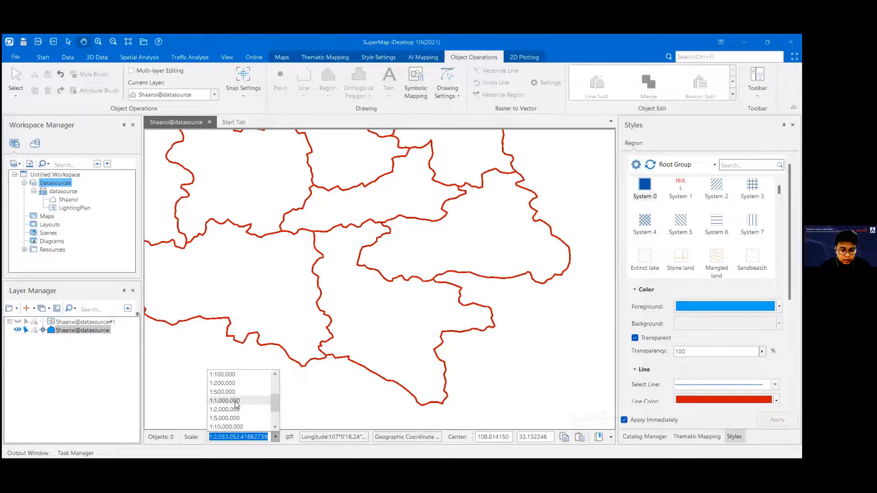
{"action": "left_click", "coordinate": [224, 383]}
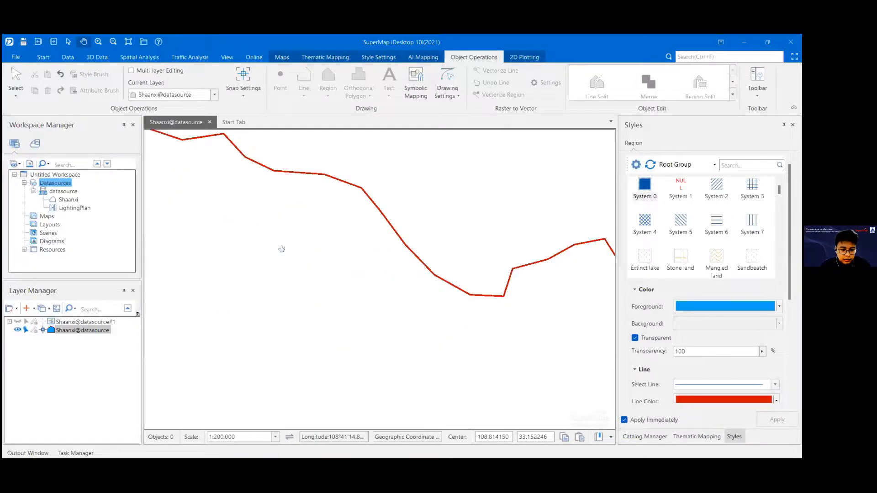
Step: Set the map scale to 1:50,000,000, then zoom in until the Shaanxi regions fill the map view
{"action": "left_click", "coordinate": [275, 437]}
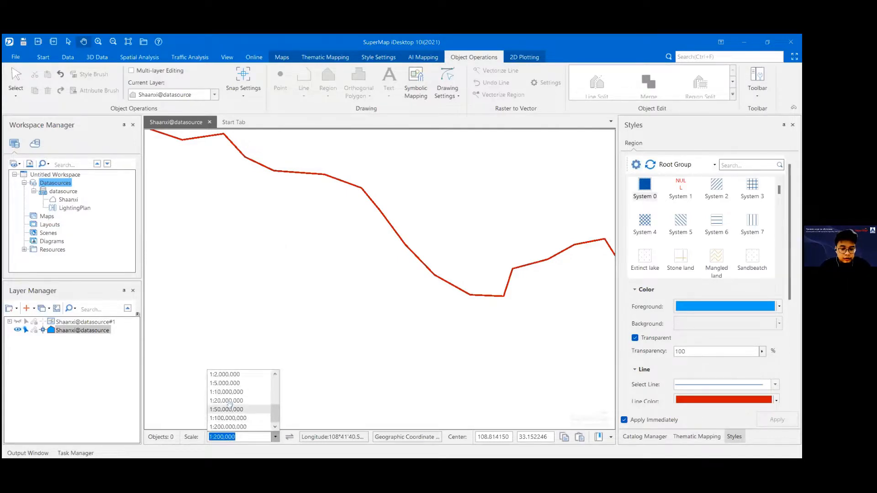
{"action": "left_click", "coordinate": [227, 409]}
{"action": "scroll", "coordinate": [388, 272], "scroll_direction": "up", "scroll_amount": 5}
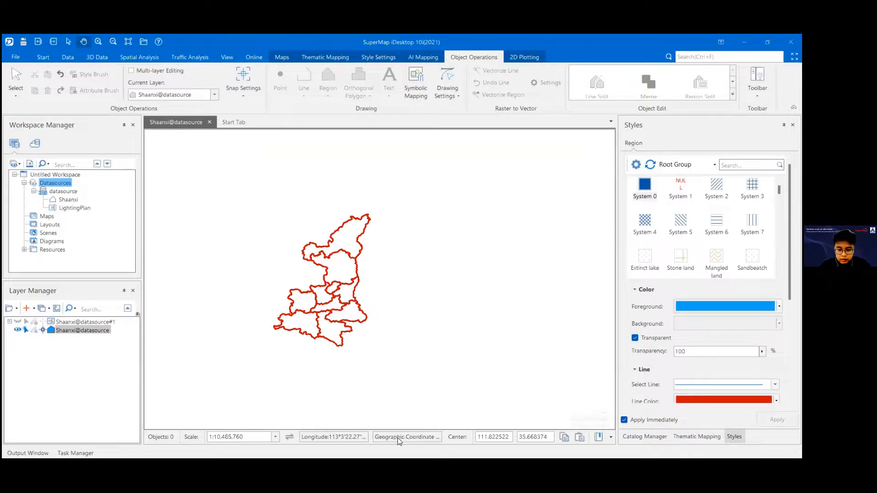
{"action": "scroll", "coordinate": [320, 315], "scroll_direction": "up", "scroll_amount": 2}
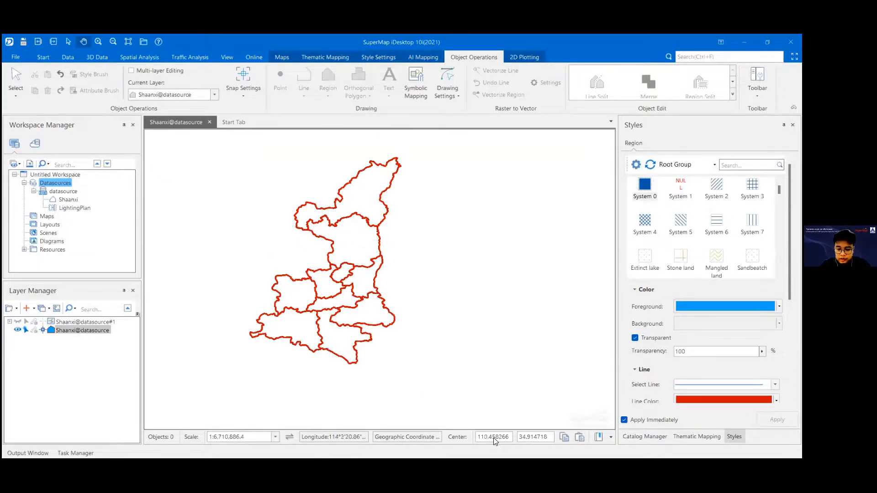
{"action": "left_click_drag", "start_coordinate": [340, 314], "coordinate": [465, 328]}
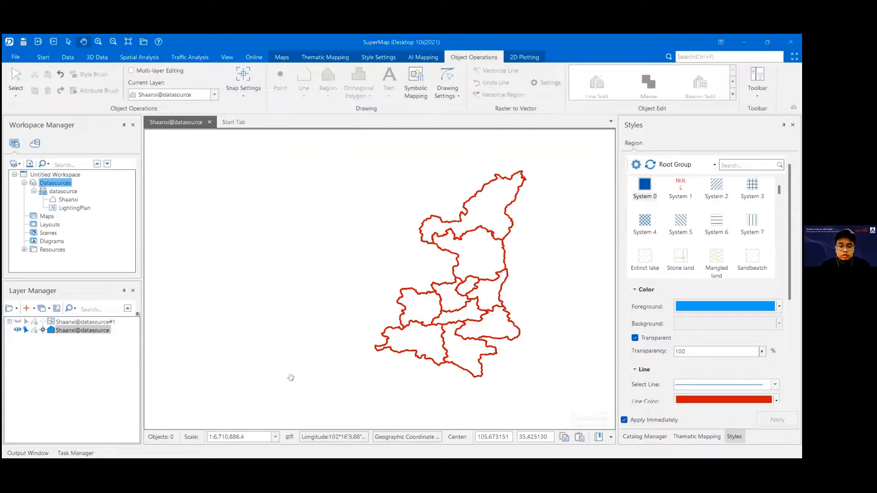
{"action": "left_click_drag", "start_coordinate": [496, 293], "coordinate": [408, 291]}
{"action": "scroll", "coordinate": [397, 288], "scroll_direction": "up", "scroll_amount": 2}
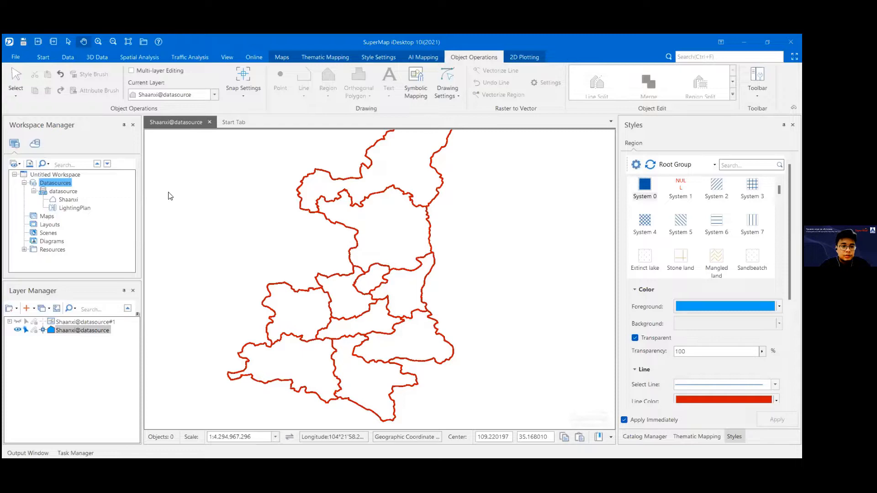
Step: Close the Shaanxi@datasource map and save its changes as a map named shaanxi
{"action": "right_click", "coordinate": [162, 123]}
{"action": "key", "text": "Escape"}
{"action": "left_click", "coordinate": [210, 123]}
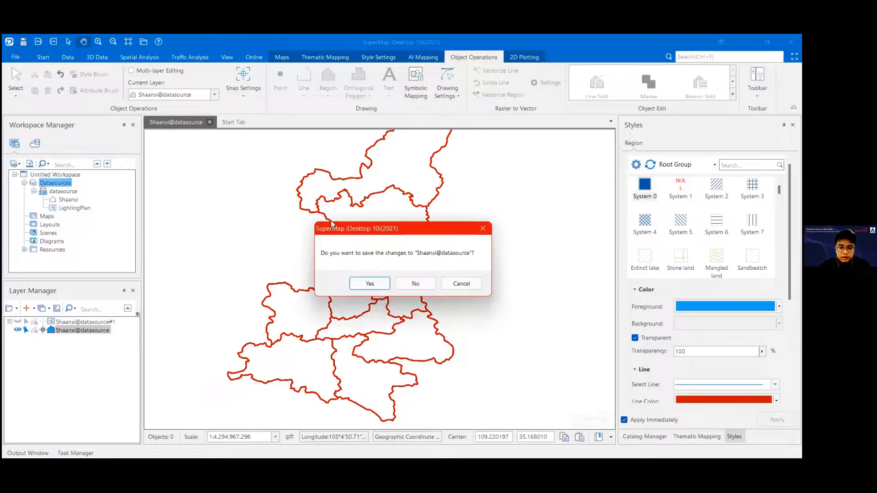
{"action": "left_click_drag", "start_coordinate": [331, 223], "coordinate": [308, 196]}
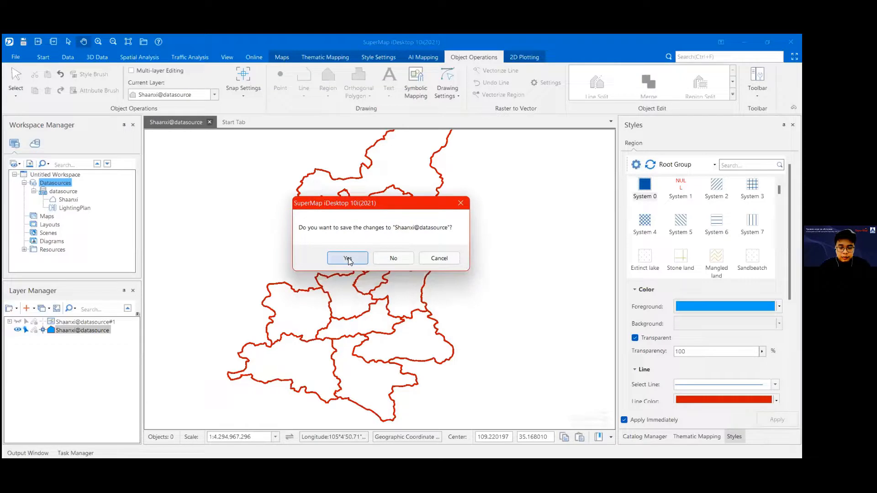
{"action": "key", "text": "Return"}
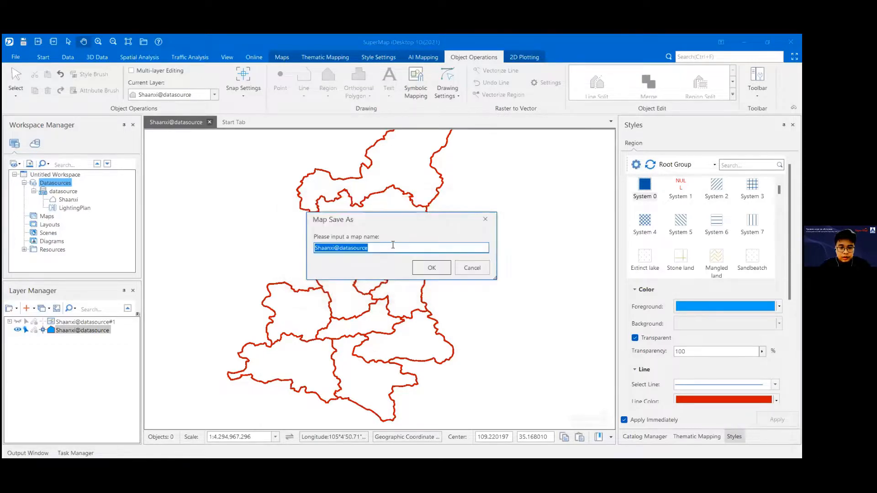
{"action": "type", "text": "shaanxi"}
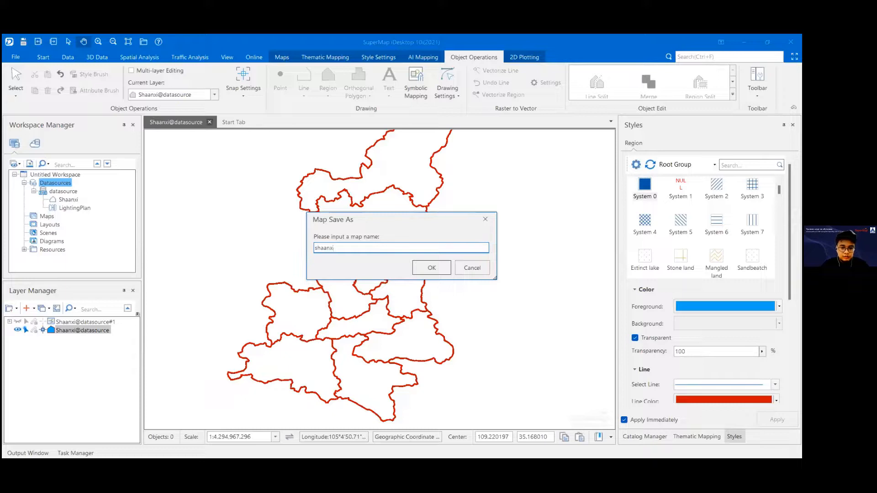
{"action": "left_click", "coordinate": [436, 268]}
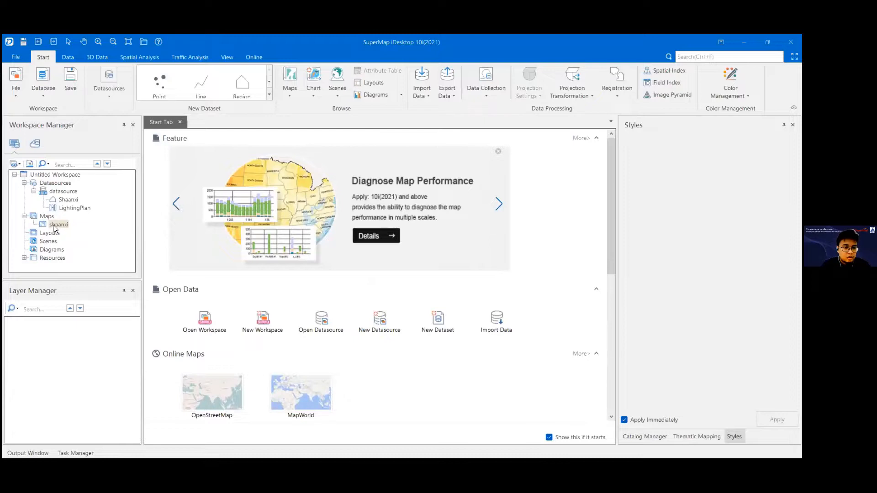
{"action": "left_click", "coordinate": [34, 191]}
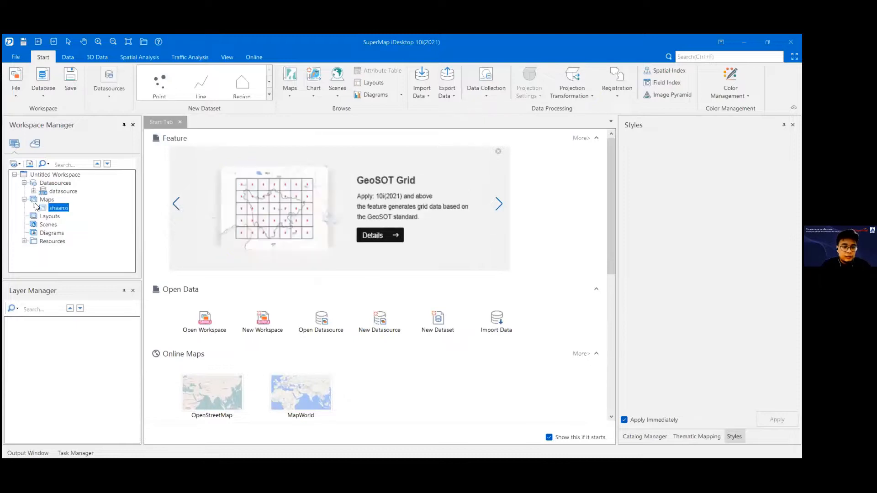
{"action": "left_click", "coordinate": [56, 193]}
{"action": "left_click", "coordinate": [34, 192]}
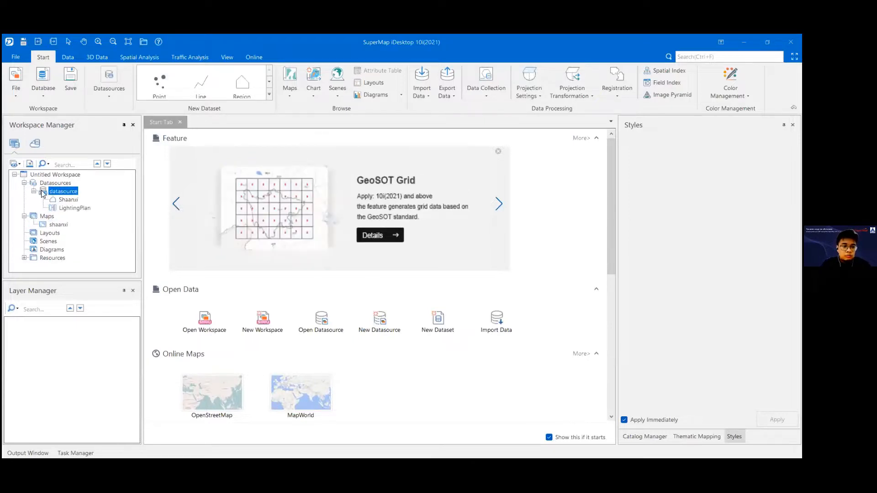
{"action": "left_click", "coordinate": [59, 223]}
Step: Open the properties of the Shaanxi dataset in datasource and examine its basic info, dataset bounds and description
{"action": "left_click", "coordinate": [66, 200]}
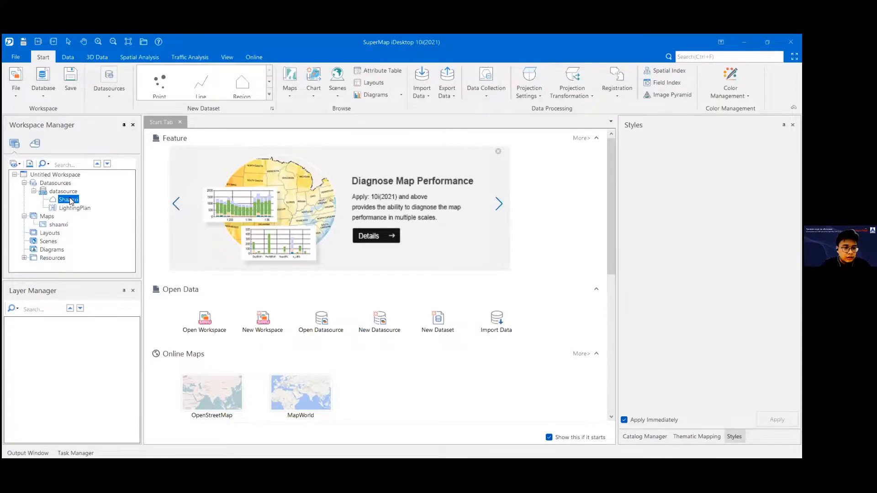
{"action": "right_click", "coordinate": [63, 201]}
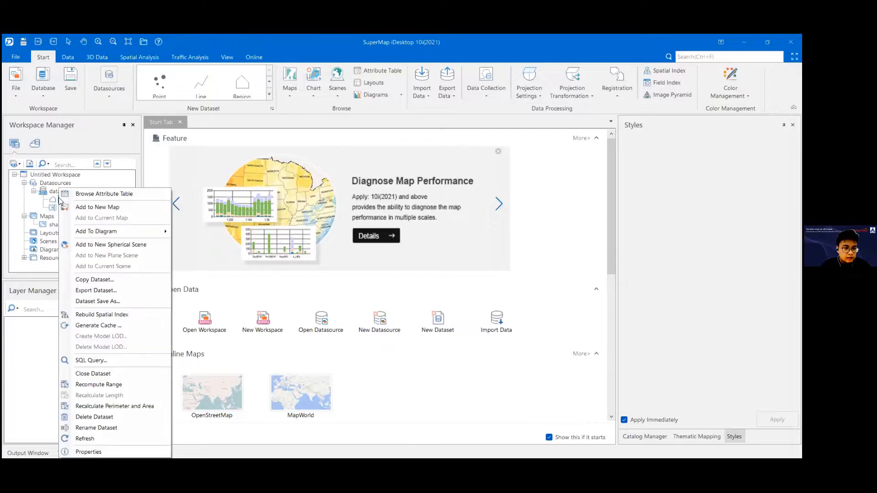
{"action": "left_click", "coordinate": [89, 452]}
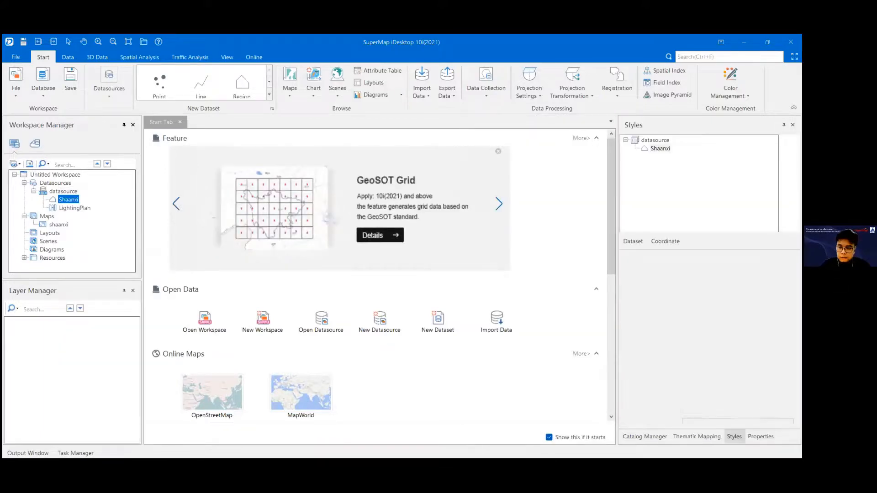
{"action": "left_click", "coordinate": [91, 453]}
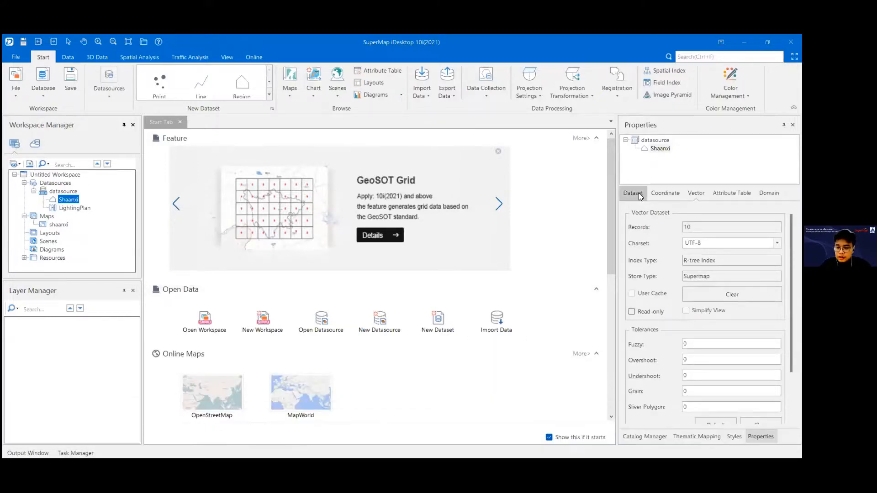
{"action": "left_click", "coordinate": [638, 192]}
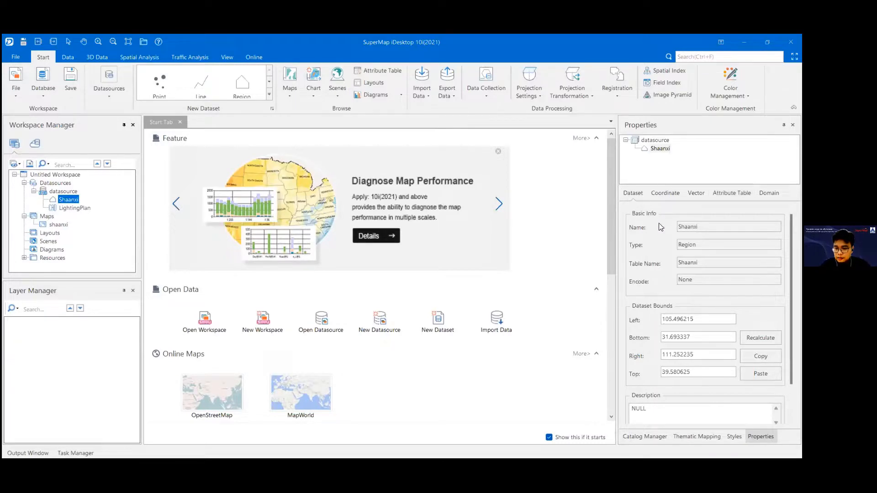
{"action": "scroll", "coordinate": [657, 242], "scroll_direction": "down", "scroll_amount": 1}
{"action": "scroll", "coordinate": [657, 242], "scroll_direction": "up", "scroll_amount": 1}
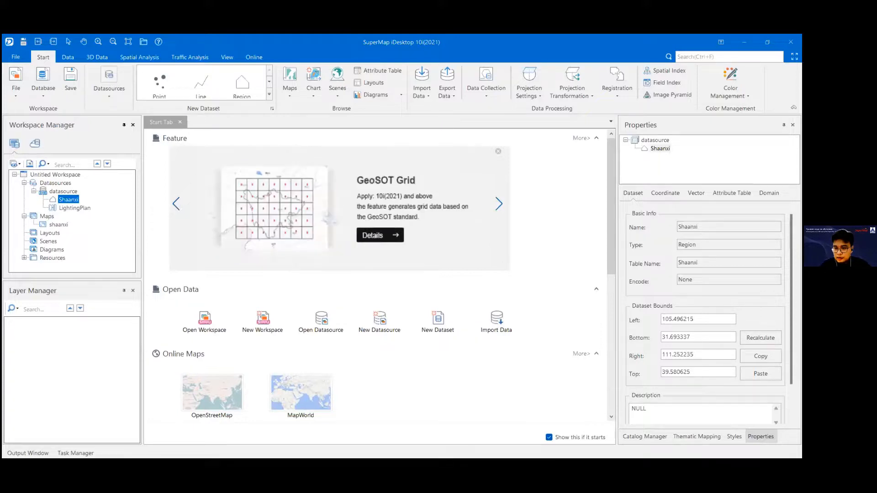
{"action": "scroll", "coordinate": [709, 314], "scroll_direction": "down", "scroll_amount": 1}
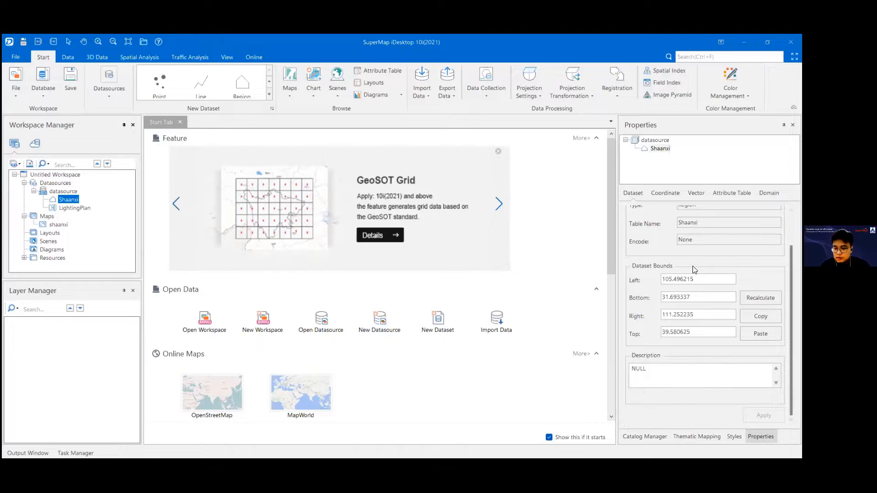
Step: Examine the Shaanxi dataset's coordinate information and the favorite systems in Coordinate System Settings, then leave the settings without applying anything
{"action": "left_click", "coordinate": [661, 194]}
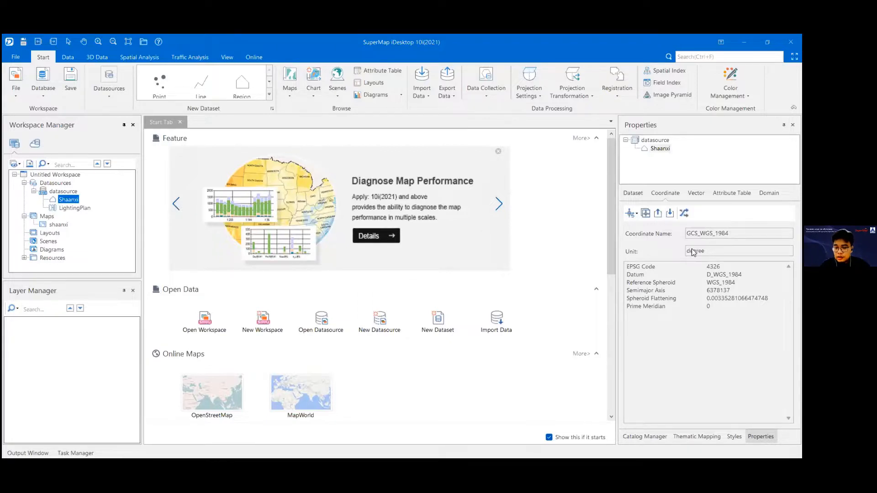
{"action": "left_click", "coordinate": [633, 213]}
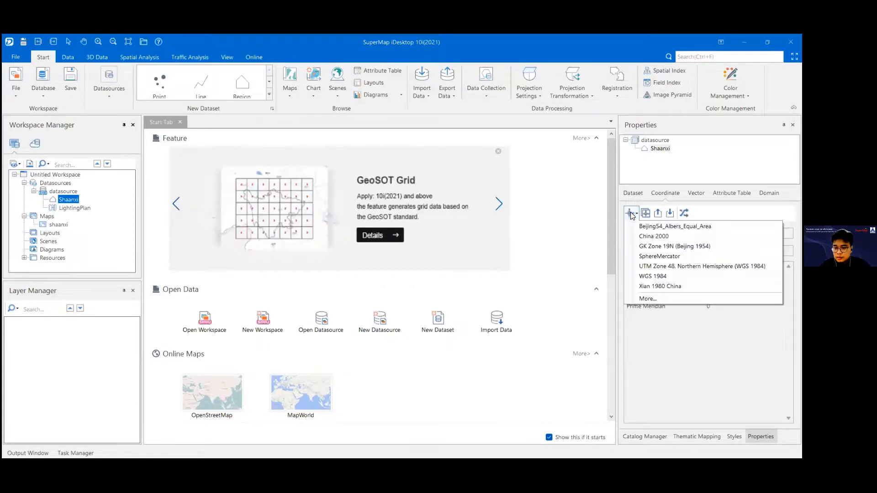
{"action": "left_click", "coordinate": [664, 300]}
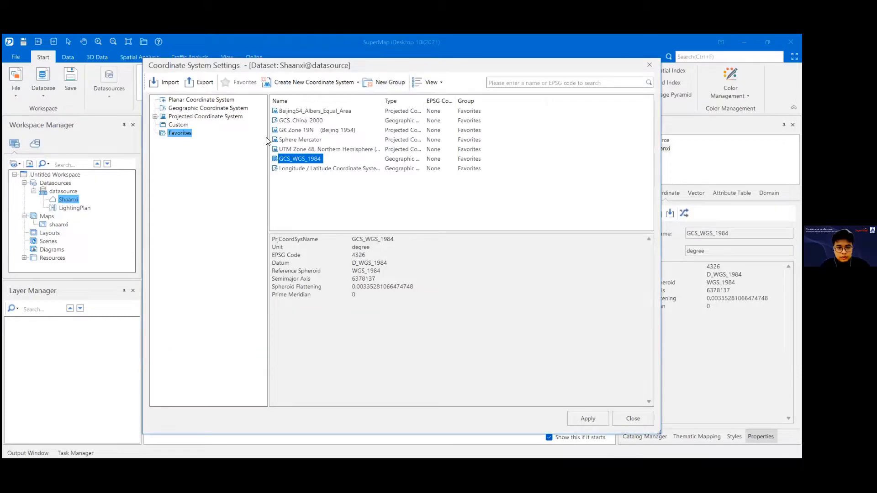
{"action": "left_click", "coordinate": [531, 139]}
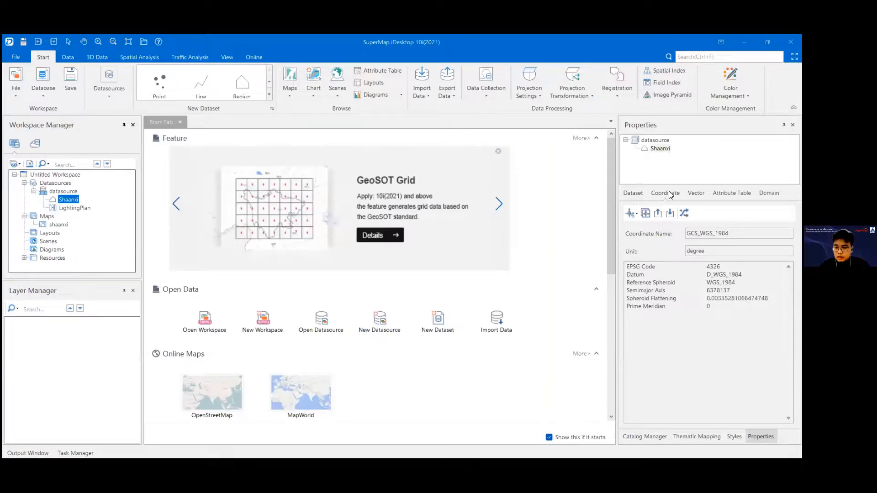
Step: Open the projection transformation for the Shaanxi dataset and examine its source data and result dataset settings
{"action": "left_click", "coordinate": [684, 212]}
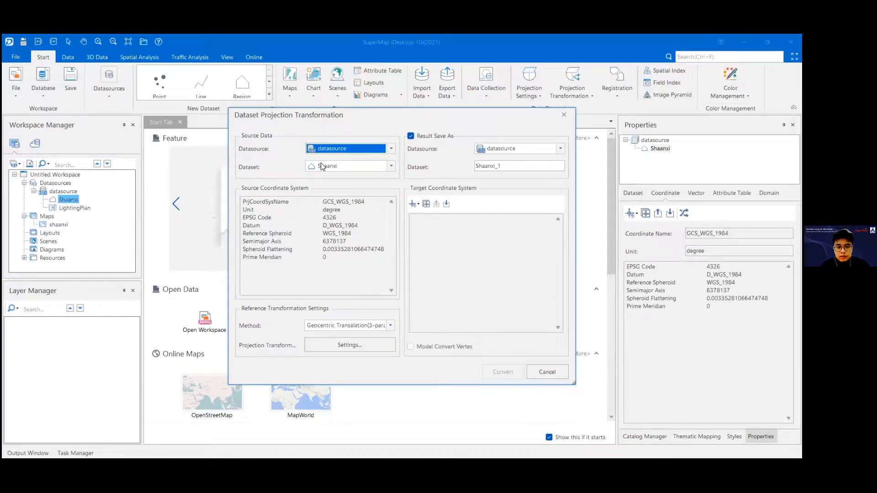
{"action": "left_click", "coordinate": [392, 168]}
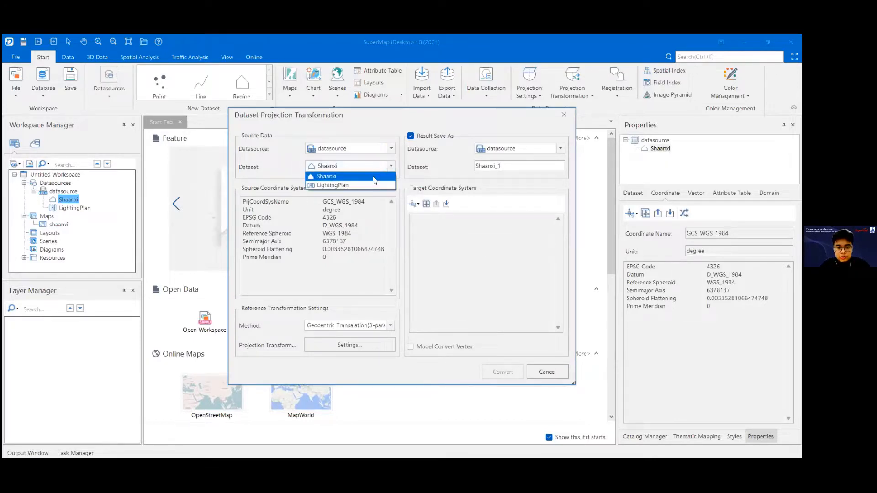
{"action": "left_click", "coordinate": [375, 179]}
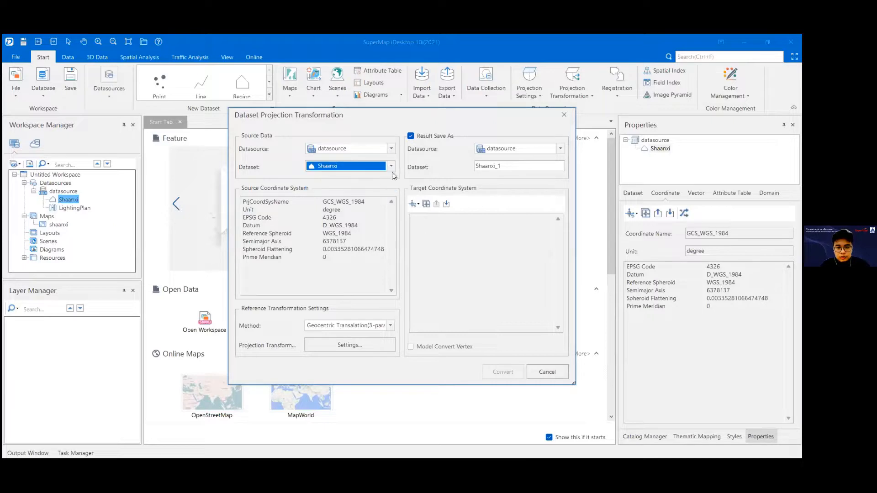
{"action": "left_click", "coordinate": [516, 166]}
{"action": "double_click", "coordinate": [515, 165]}
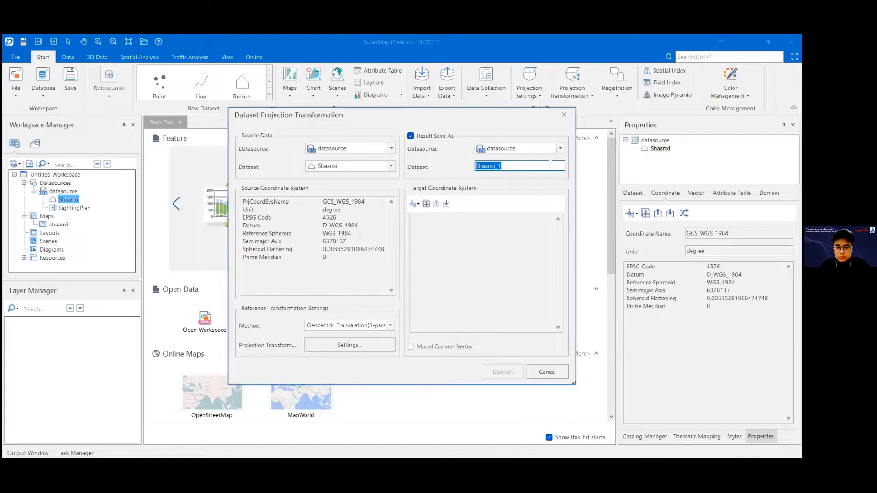
Step: Examine the target coordinate systems offered for the transformation, including the full Coordinate System Settings, and leave without choosing one
{"action": "left_click", "coordinate": [414, 204]}
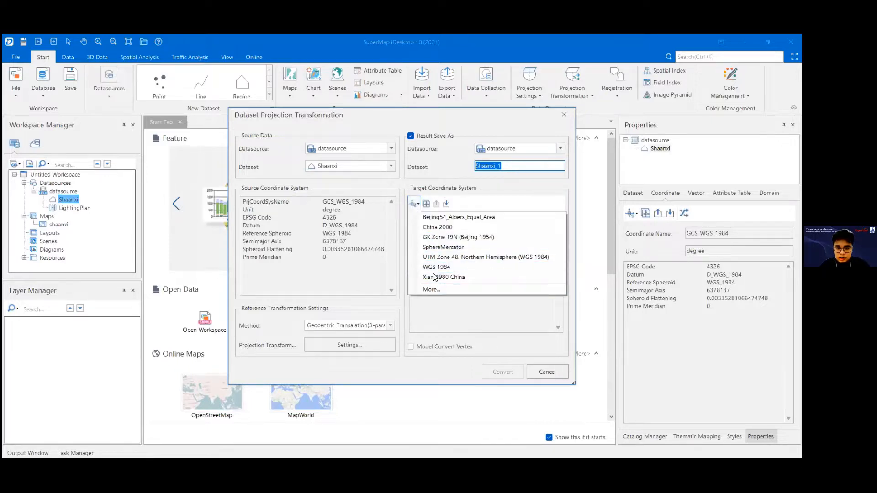
{"action": "left_click", "coordinate": [433, 184]}
{"action": "left_click", "coordinate": [414, 205]}
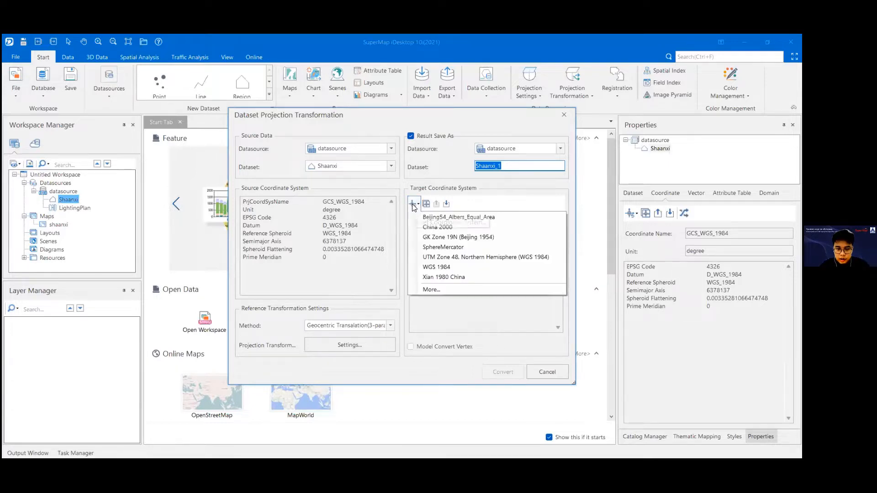
{"action": "left_click", "coordinate": [432, 290]}
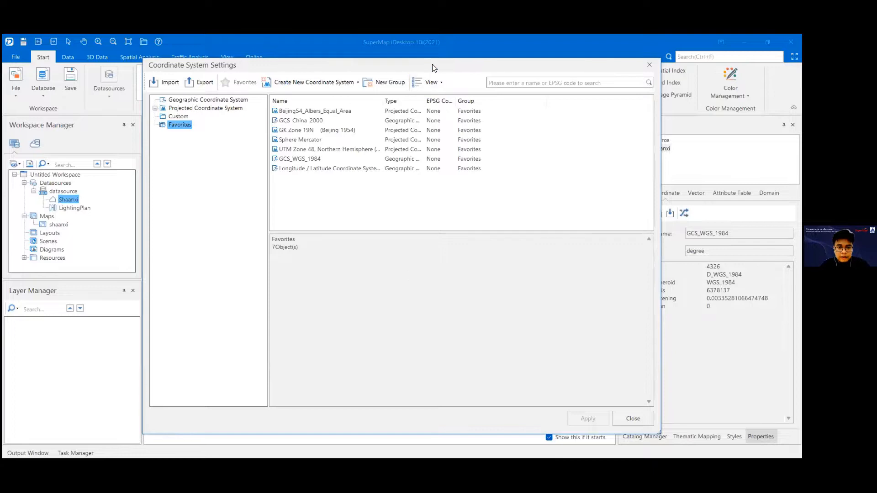
{"action": "left_click_drag", "start_coordinate": [607, 62], "coordinate": [455, 108]}
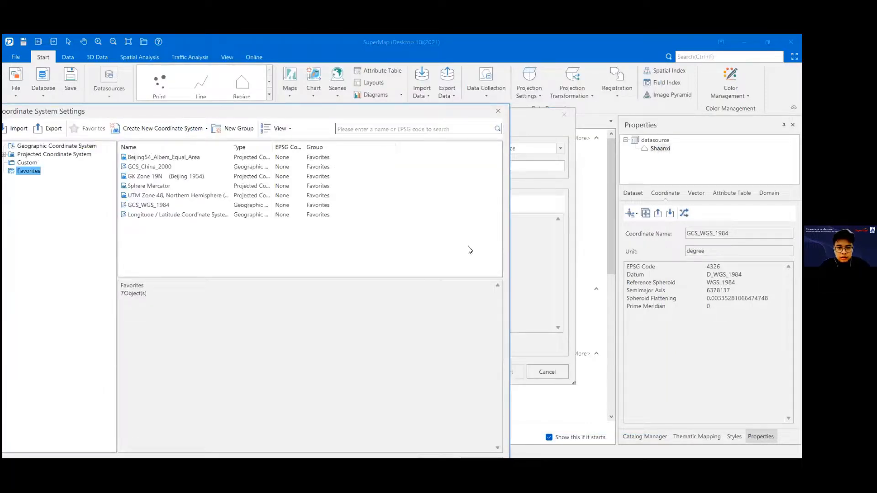
{"action": "left_click_drag", "start_coordinate": [494, 198], "coordinate": [450, 156]}
{"action": "left_click", "coordinate": [510, 158]}
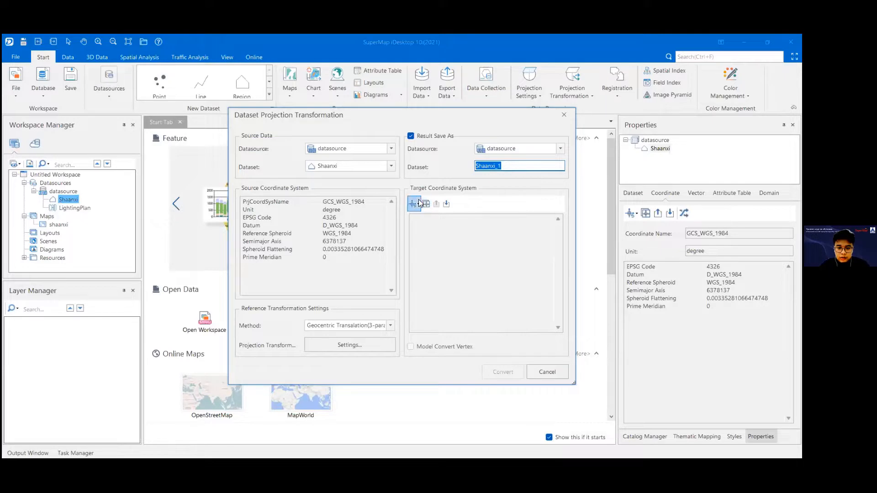
Step: Review the available reference transformation methods and cancel the dataset projection transformation
{"action": "left_click", "coordinate": [391, 326]}
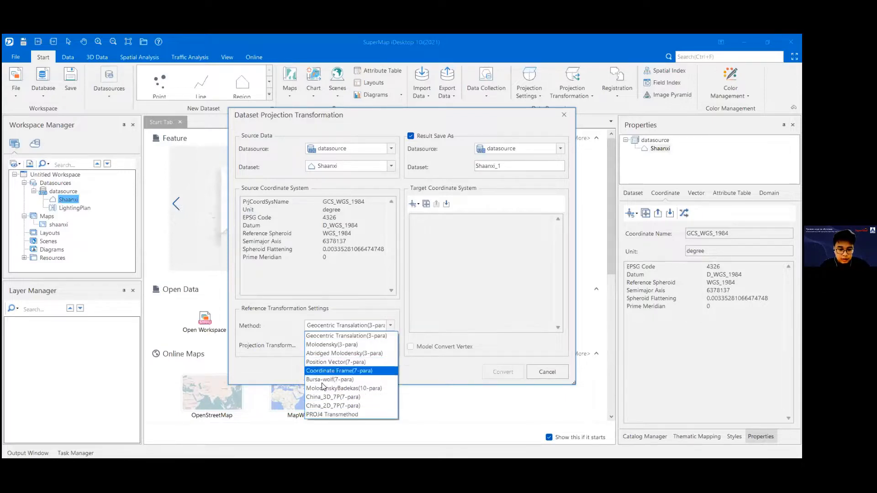
{"action": "left_click", "coordinate": [505, 349]}
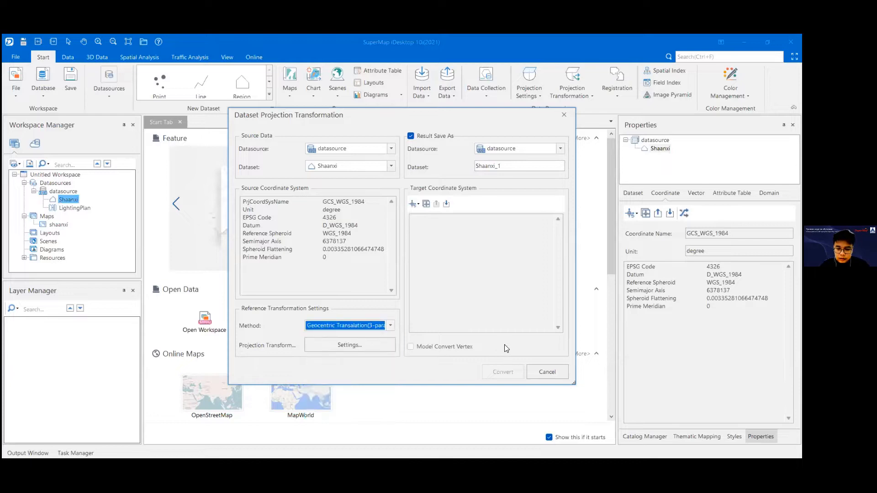
{"action": "left_click", "coordinate": [554, 374]}
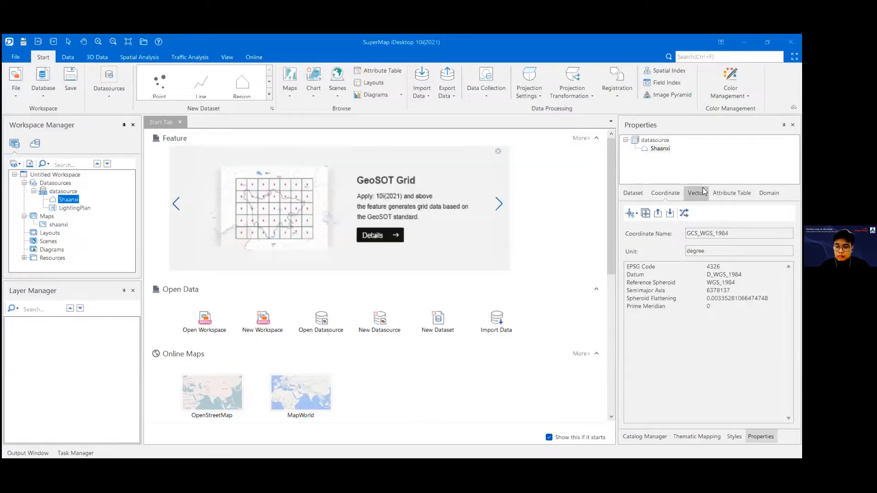
Step: Examine the Shaanxi dataset's vector properties, including its record count, charset, index type and tolerances
{"action": "left_click", "coordinate": [703, 190]}
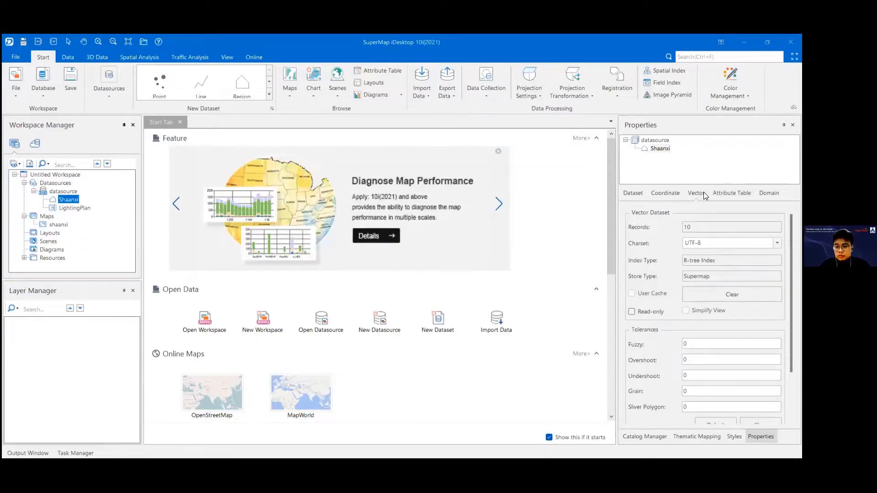
{"action": "scroll", "coordinate": [706, 315], "scroll_direction": "down", "scroll_amount": 2}
{"action": "scroll", "coordinate": [706, 316], "scroll_direction": "up", "scroll_amount": 2}
{"action": "left_click_drag", "start_coordinate": [708, 229], "coordinate": [684, 224]}
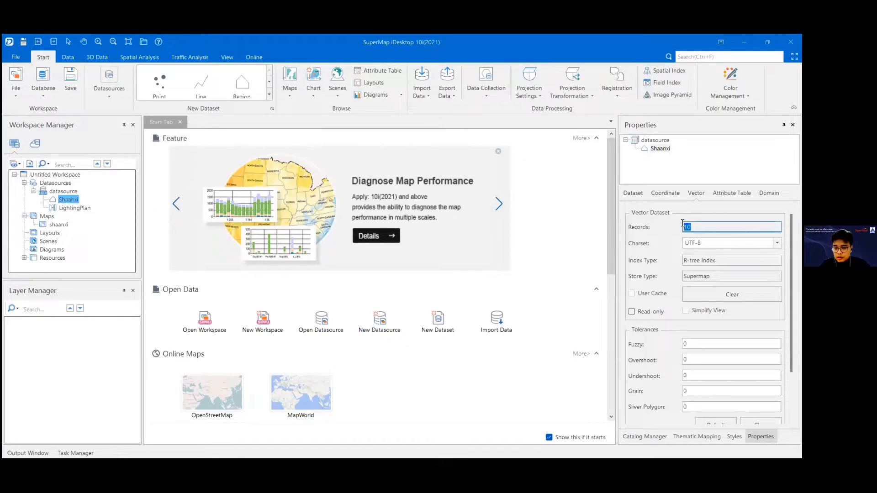
{"action": "left_click", "coordinate": [709, 227]}
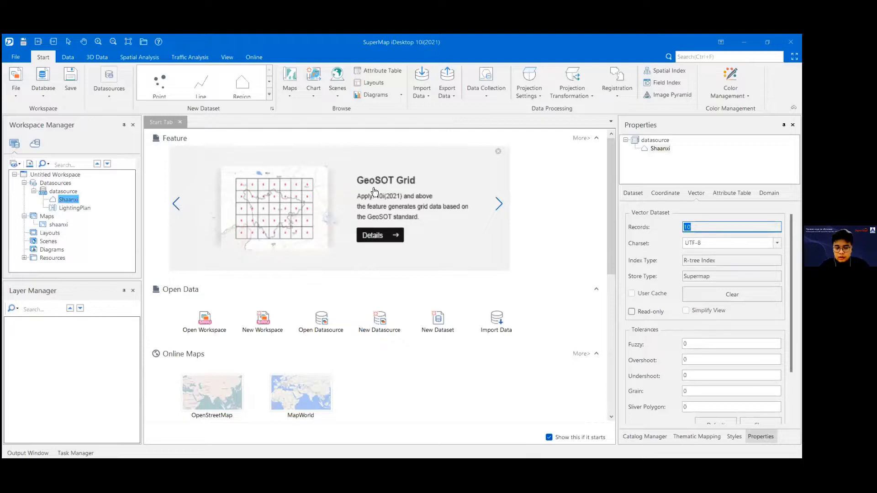
{"action": "scroll", "coordinate": [647, 253], "scroll_direction": "down", "scroll_amount": 2}
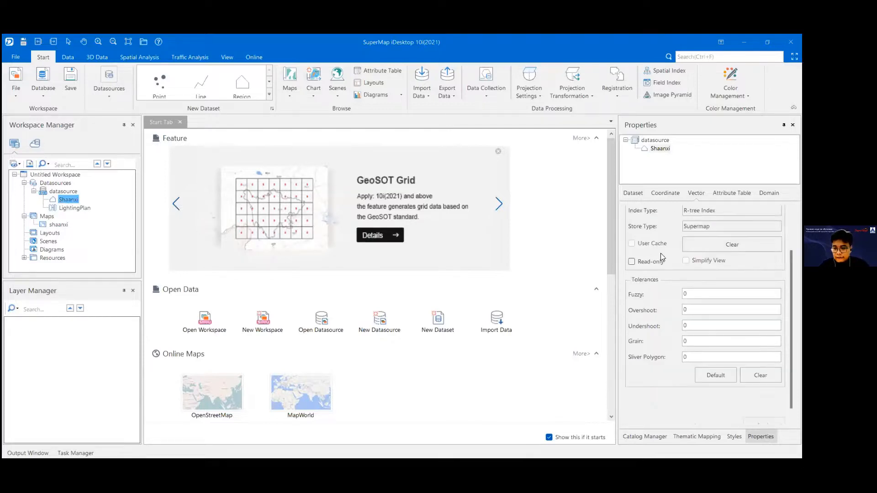
{"action": "scroll", "coordinate": [708, 267], "scroll_direction": "up", "scroll_amount": 2}
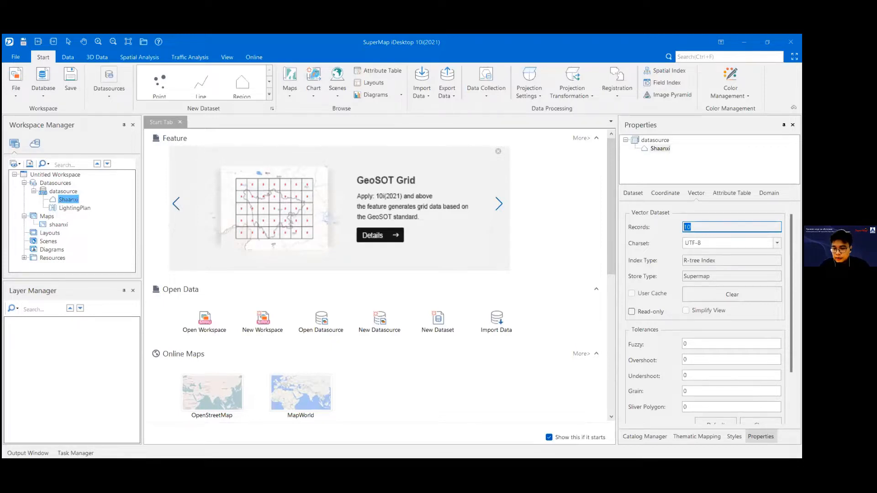
{"action": "scroll", "coordinate": [709, 315], "scroll_direction": "down", "scroll_amount": 1}
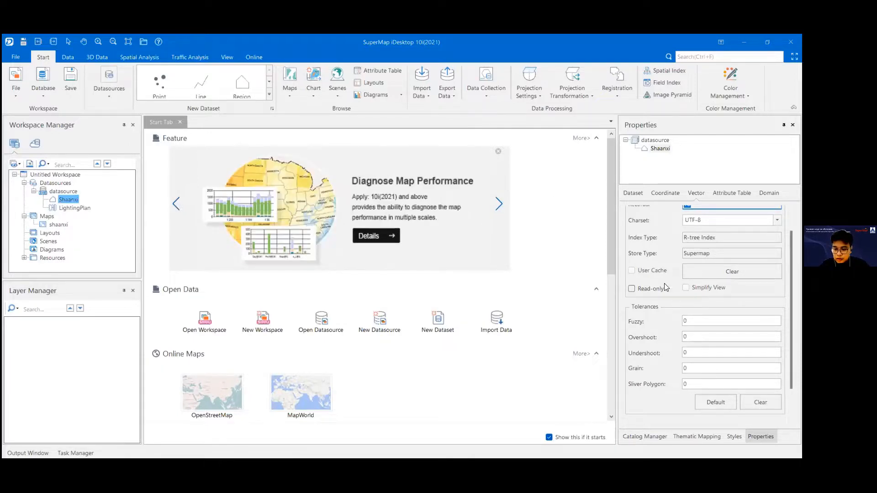
{"action": "scroll", "coordinate": [660, 298], "scroll_direction": "down", "scroll_amount": 2}
{"action": "scroll", "coordinate": [709, 313], "scroll_direction": "up", "scroll_amount": 3}
Step: Try renaming the UserID field in Shaanxi's attribute table structure to UserID2, and restore the name UserID without applying
{"action": "left_click", "coordinate": [732, 193]}
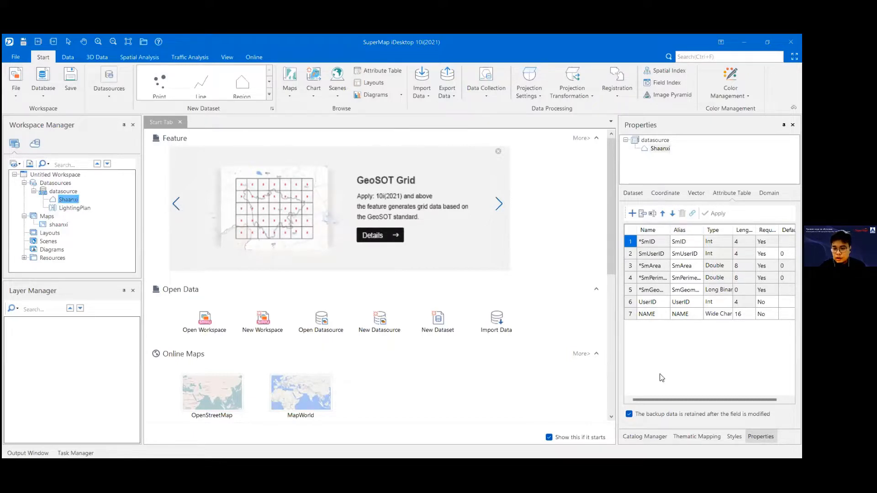
{"action": "mouse_move", "coordinate": [665, 400]}
{"action": "left_mouse_down"}
{"action": "mouse_move", "coordinate": [700, 399]}
{"action": "mouse_move", "coordinate": [655, 400]}
{"action": "left_mouse_up"}
{"action": "left_click_drag", "start_coordinate": [578, 339], "coordinate": [579, 340]}
{"action": "left_click", "coordinate": [612, 302]}
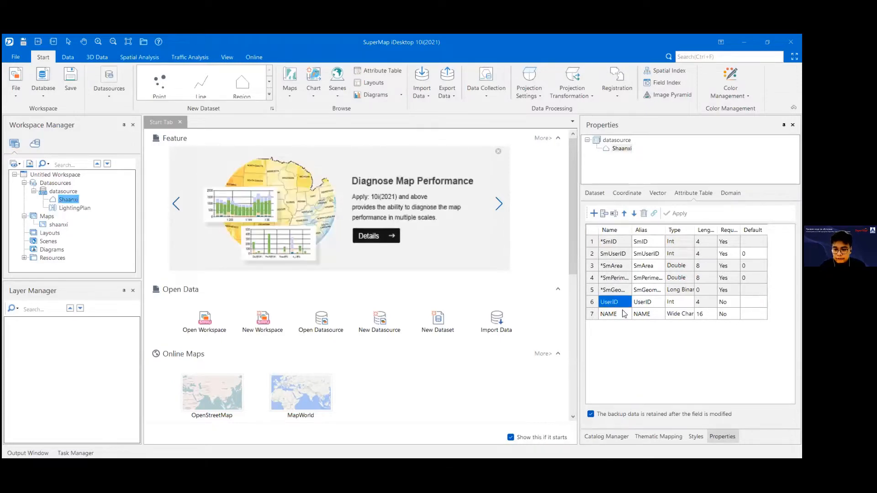
{"action": "left_click", "coordinate": [615, 302]}
{"action": "left_click", "coordinate": [621, 302]}
{"action": "type", "text": "2"}
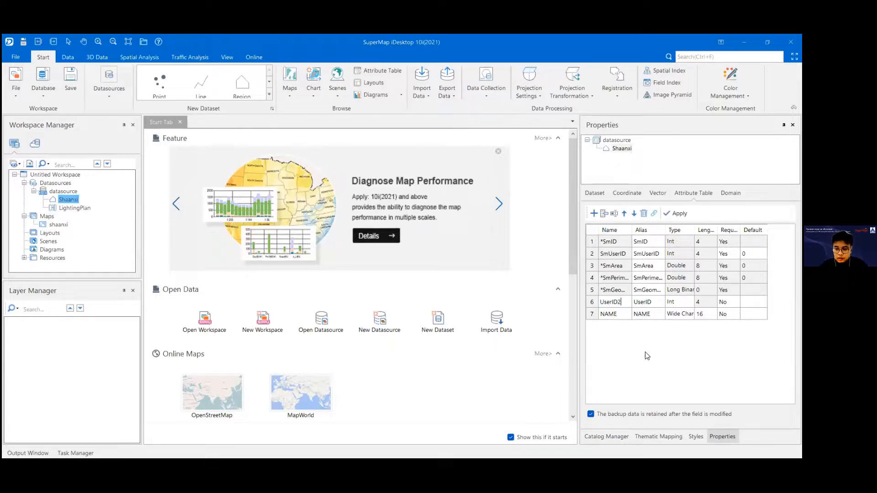
{"action": "left_click", "coordinate": [648, 318]}
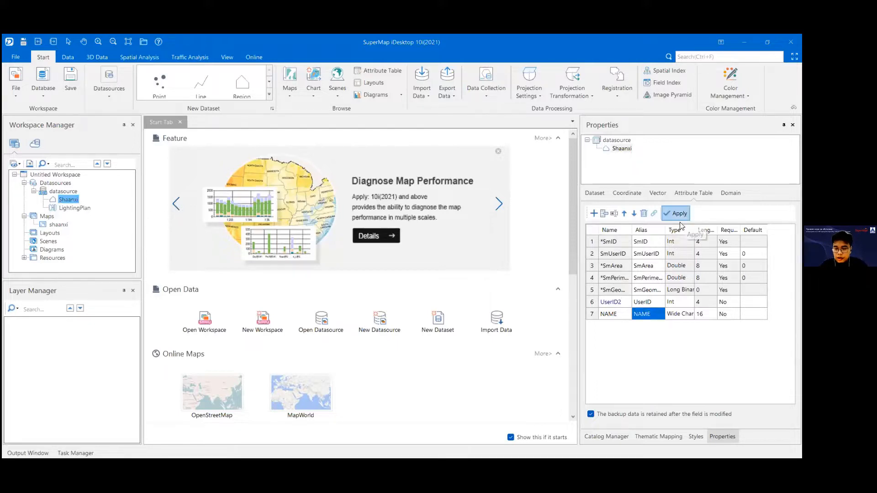
{"action": "left_click", "coordinate": [625, 304]}
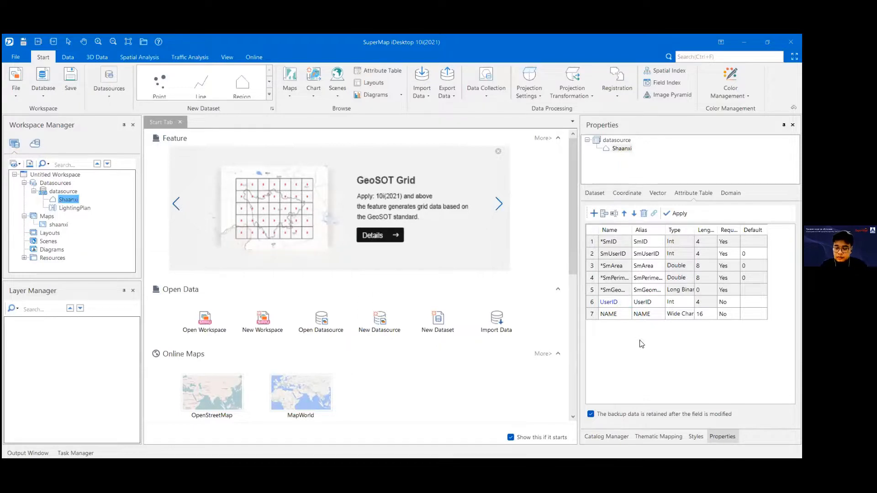
Step: Insert a new field below NAME in Shaanxi's attribute table structure and name it NAME_2
{"action": "left_click", "coordinate": [623, 316]}
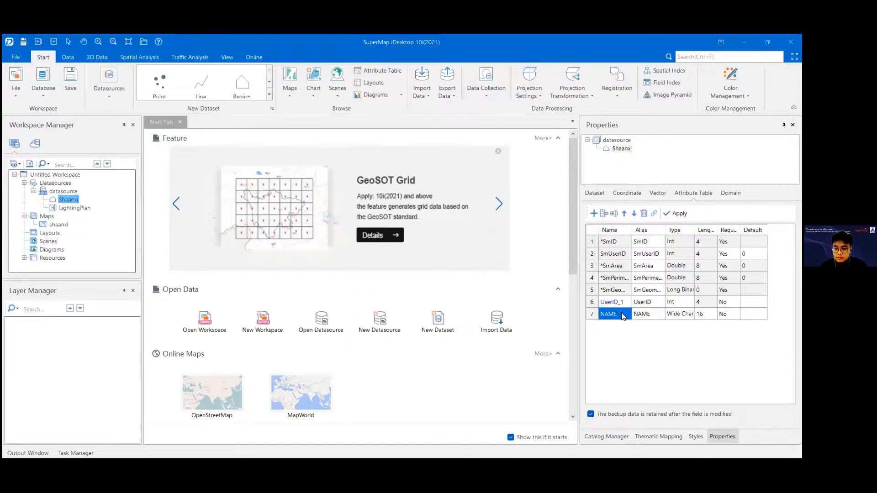
{"action": "left_click", "coordinate": [602, 214]}
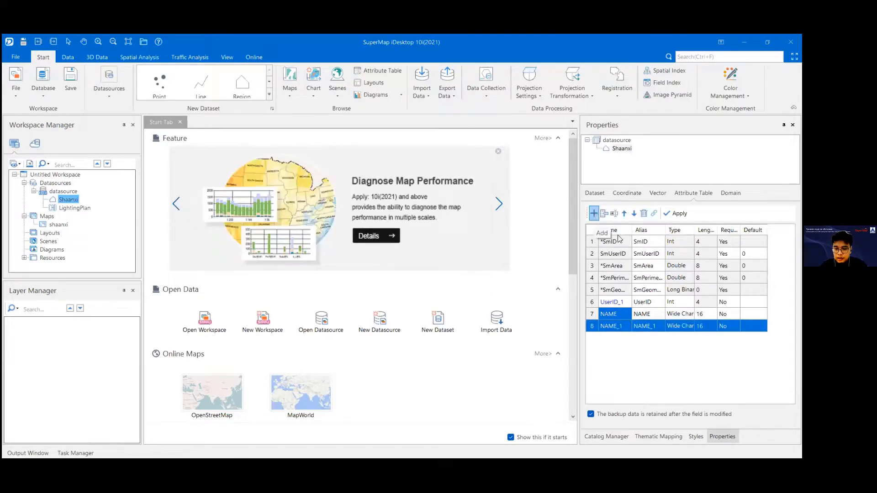
{"action": "left_click", "coordinate": [607, 325]}
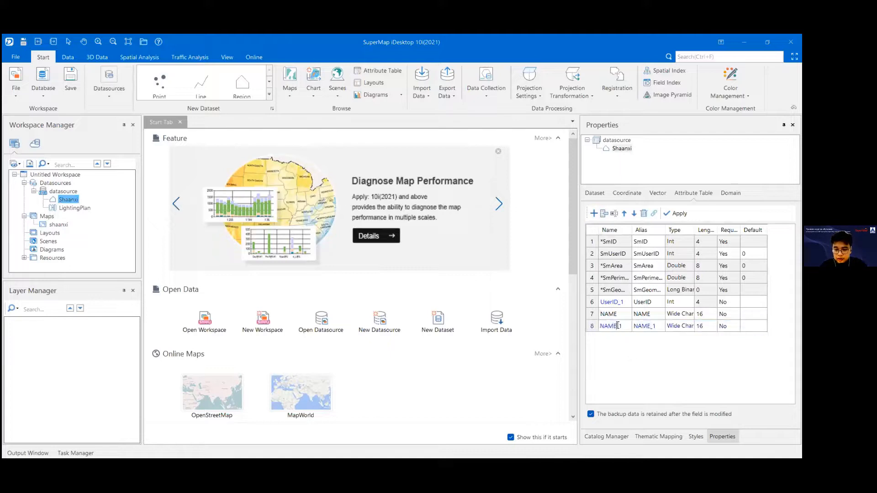
{"action": "double_click", "coordinate": [611, 327]}
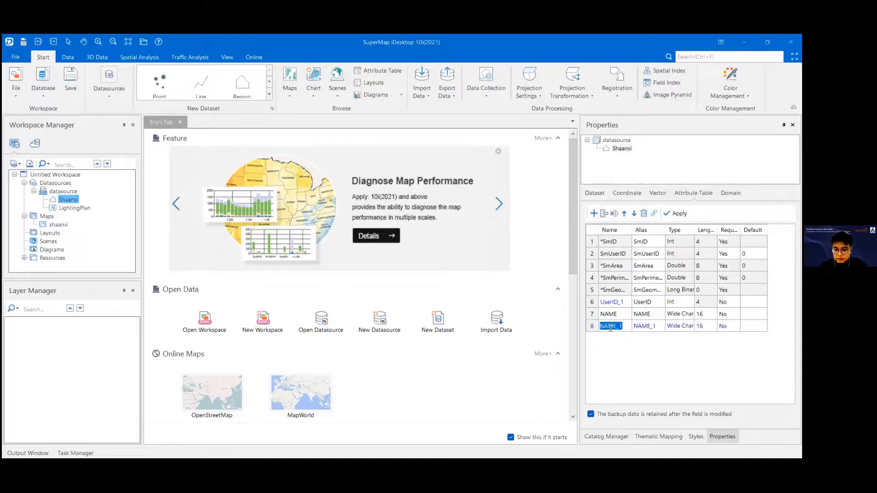
{"action": "left_click", "coordinate": [665, 392]}
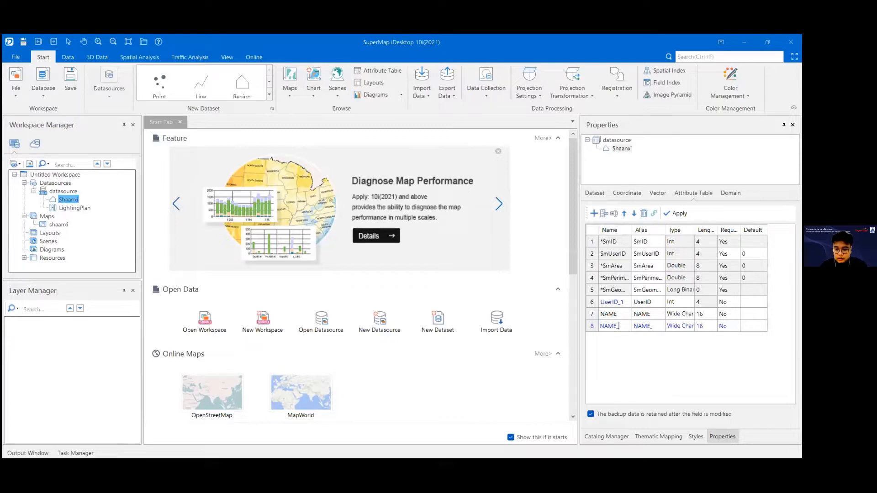
Step: Review the field types and required options for NAME_2, keeping Wide Char and No, and close the properties without saving changes
{"action": "left_click", "coordinate": [681, 327]}
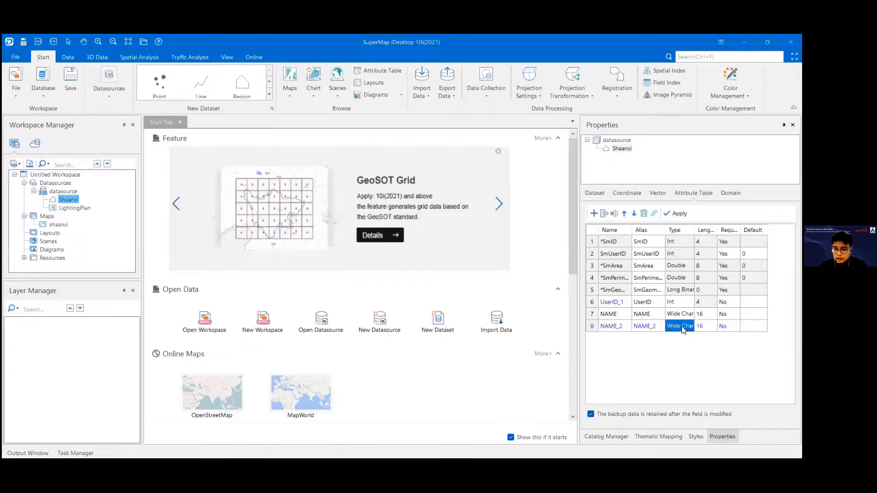
{"action": "left_click", "coordinate": [683, 328]}
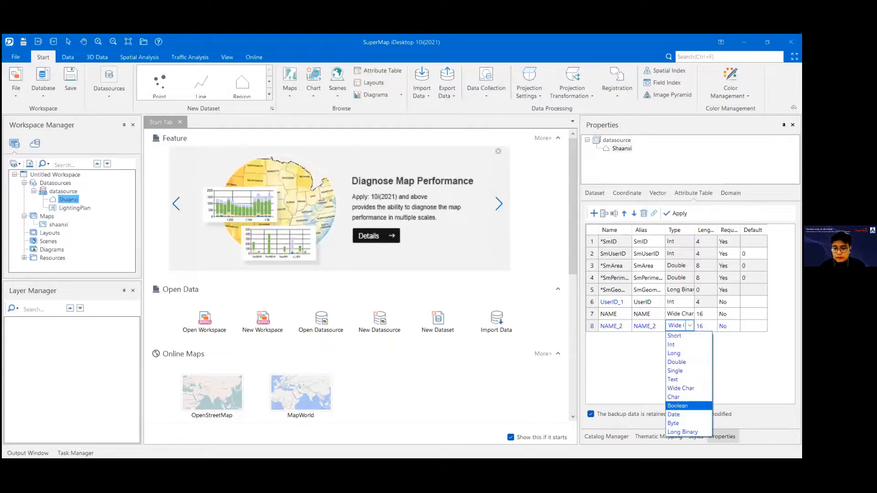
{"action": "left_click", "coordinate": [680, 388]}
{"action": "left_click", "coordinate": [728, 326]}
{"action": "left_click", "coordinate": [729, 326]}
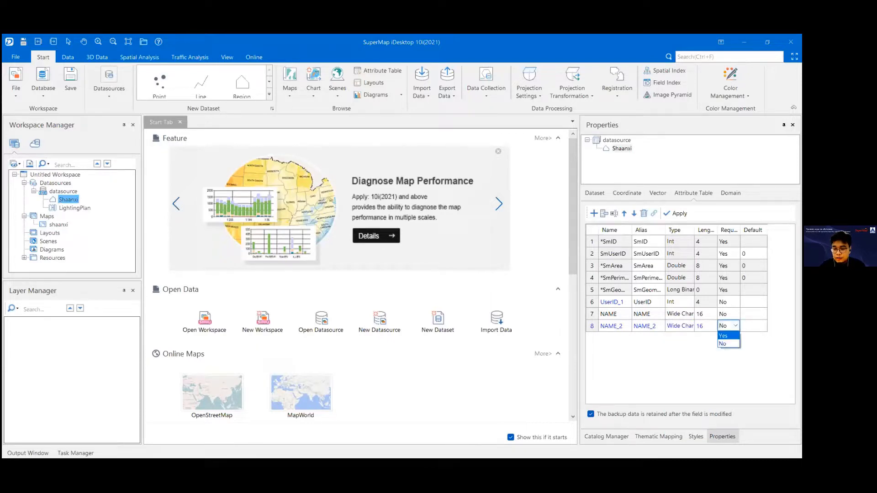
{"action": "left_click", "coordinate": [683, 362]}
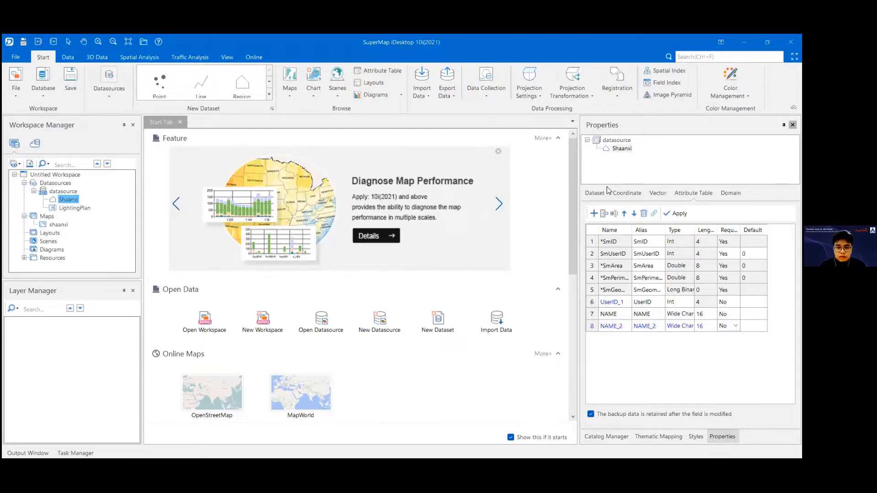
{"action": "left_click", "coordinate": [414, 284]}
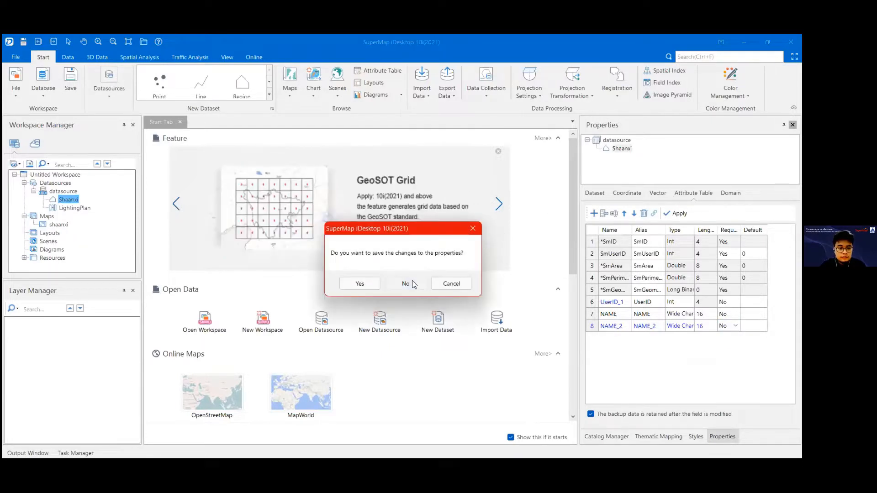
{"action": "left_click", "coordinate": [62, 192]}
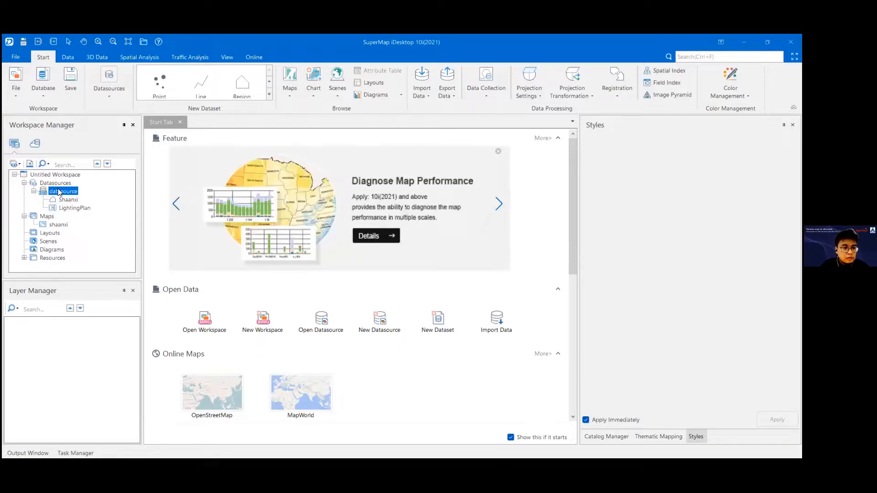
{"action": "right_click", "coordinate": [58, 192]}
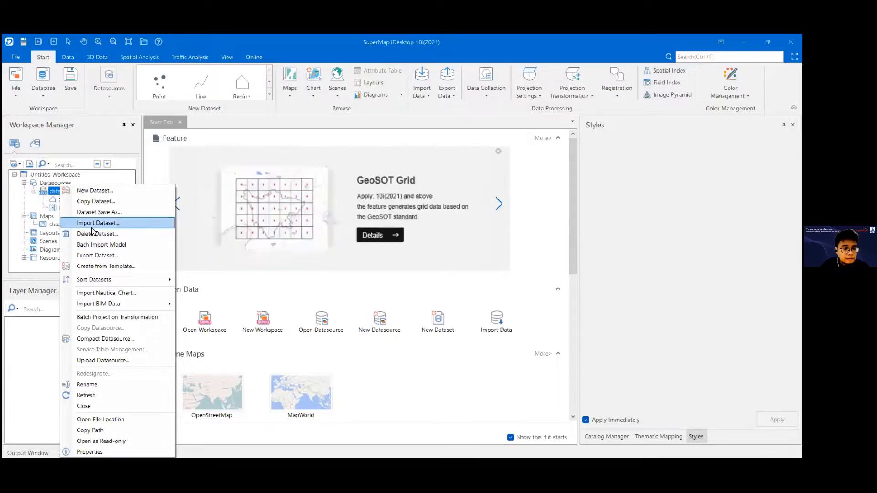
{"action": "left_click", "coordinate": [15, 347]}
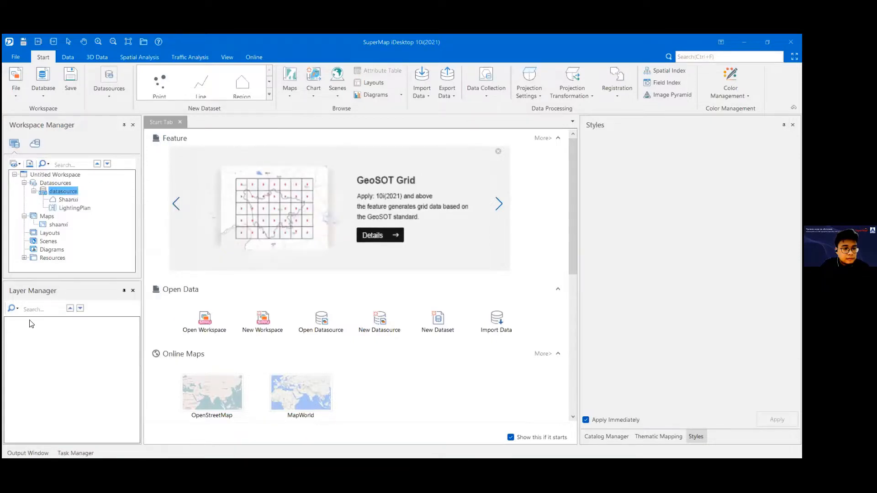
{"action": "right_click", "coordinate": [73, 196]}
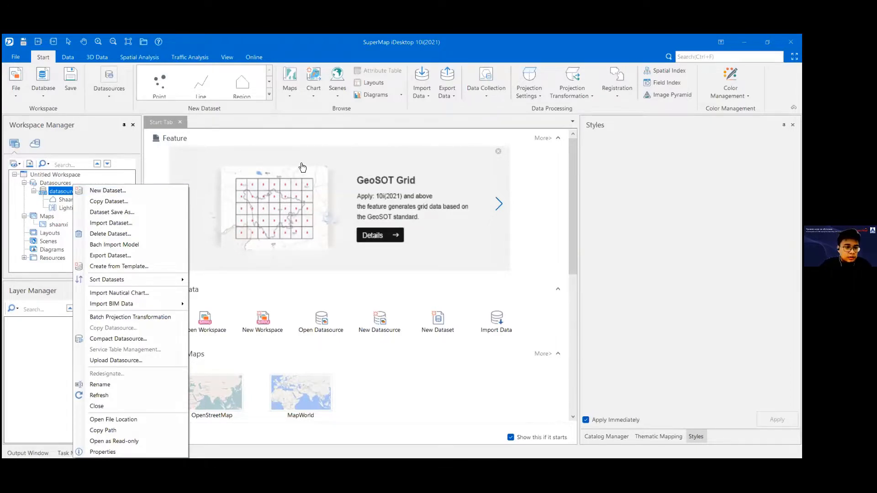
{"action": "right_click", "coordinate": [58, 191]}
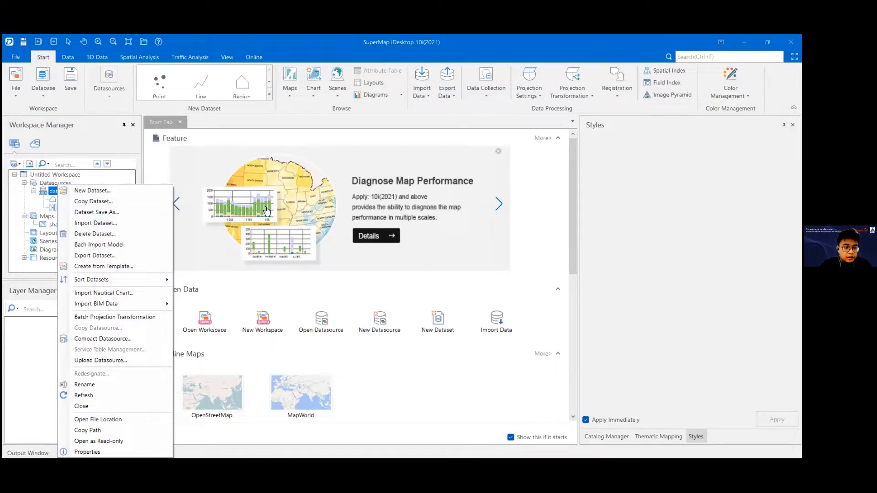
{"action": "left_click", "coordinate": [97, 223]}
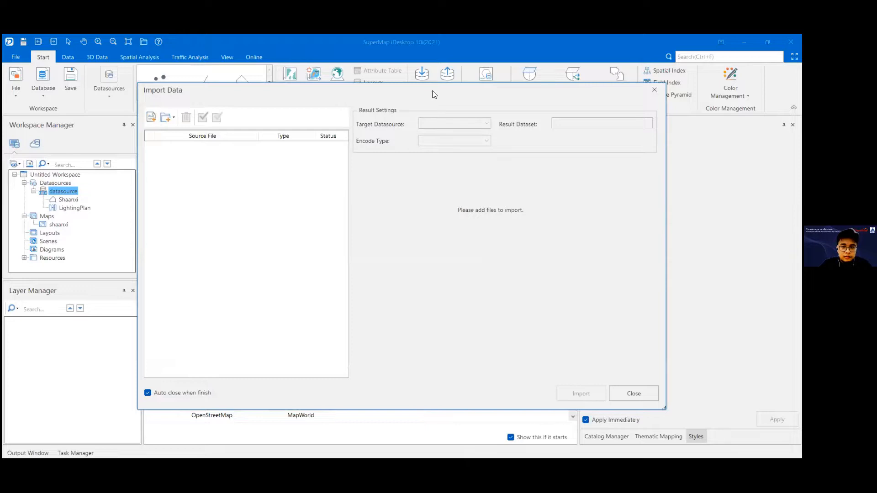
{"action": "key", "text": "Escape"}
Step: Start a dataset import into the datasource, browse to the 4. Thematic Mapping\Data folder and sort its files by type
{"action": "right_click", "coordinate": [61, 189]}
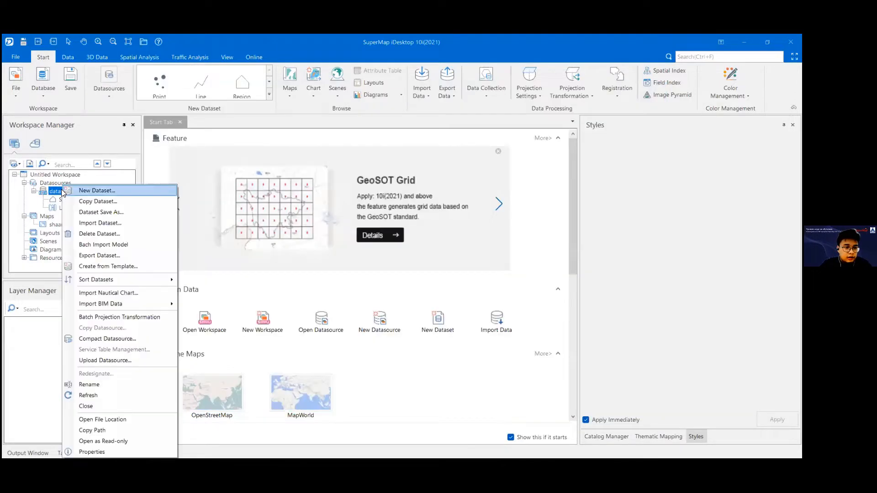
{"action": "left_click", "coordinate": [84, 225]}
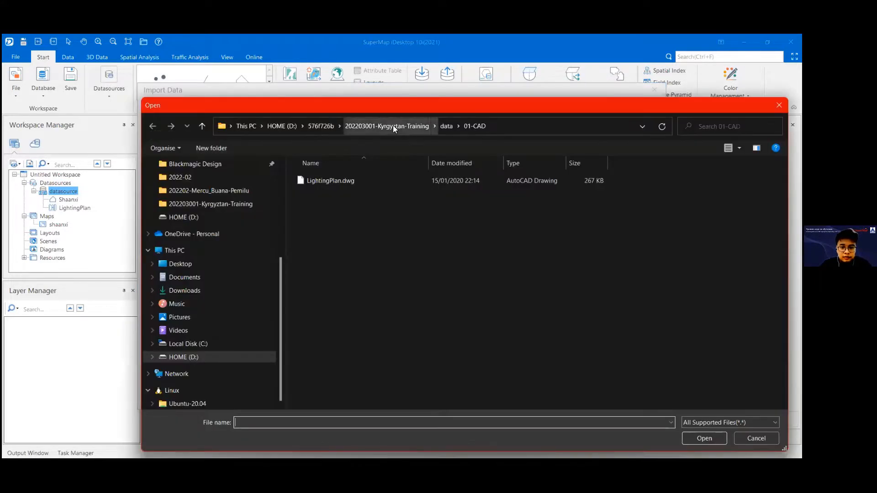
{"action": "left_click", "coordinate": [392, 126]}
{"action": "double_click", "coordinate": [345, 197]}
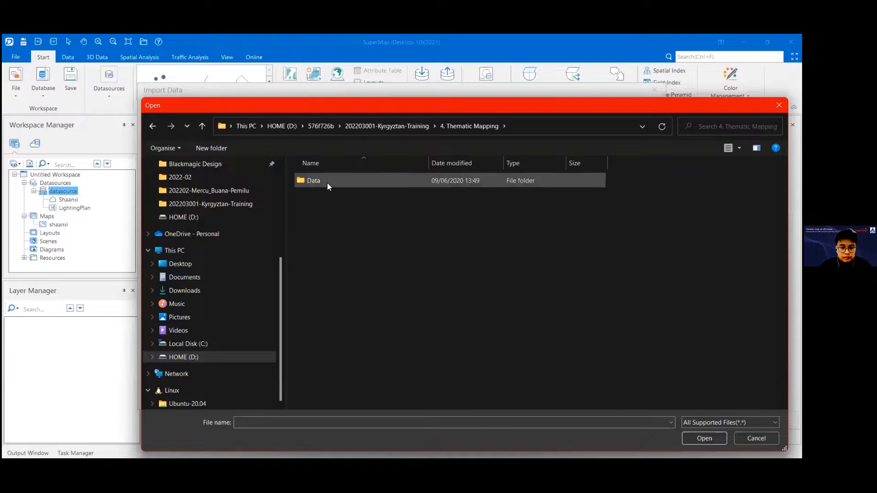
{"action": "double_click", "coordinate": [327, 182]}
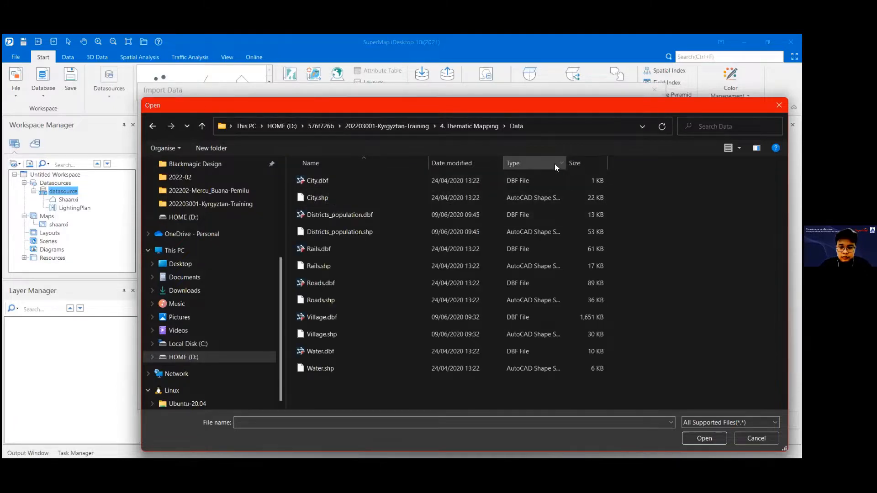
{"action": "left_click", "coordinate": [520, 164]}
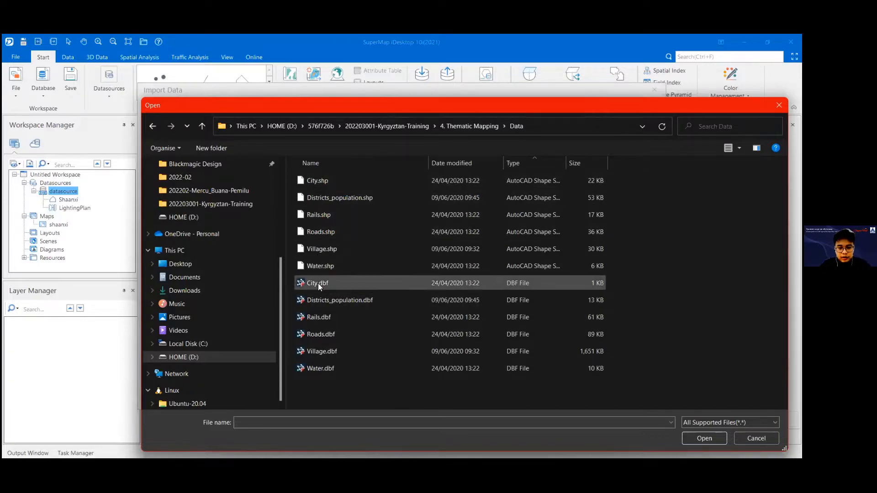
Step: Import City.shp, Districts_population.shp, Rails.shp, Roads.shp, Village.shp and Water.shp into the datasource
{"action": "left_click", "coordinate": [324, 269]}
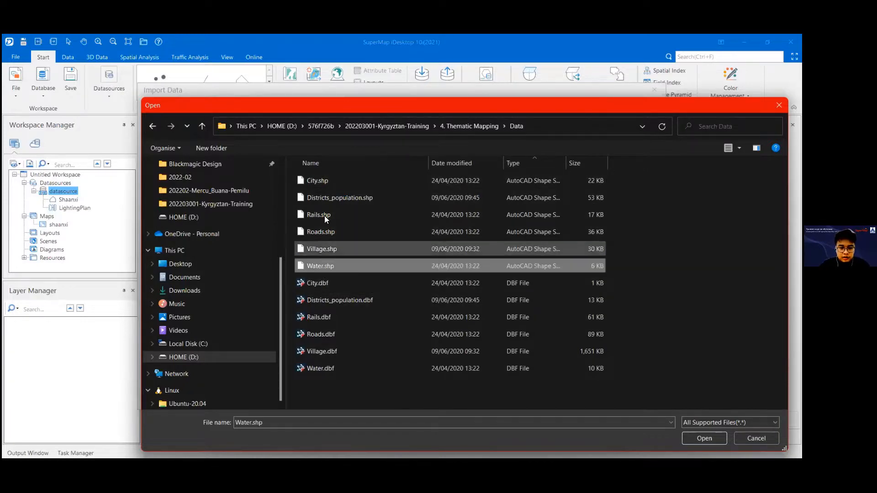
{"action": "left_click", "coordinate": [318, 181], "text": "shift"}
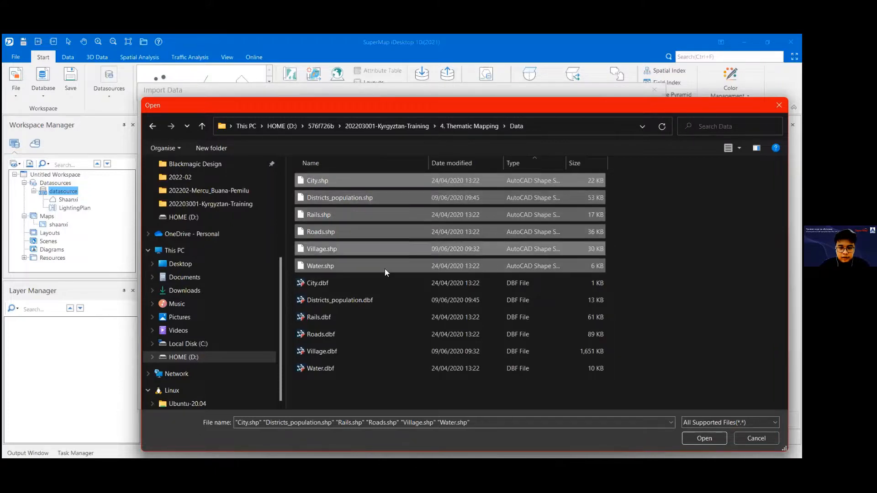
{"action": "left_click", "coordinate": [709, 440]}
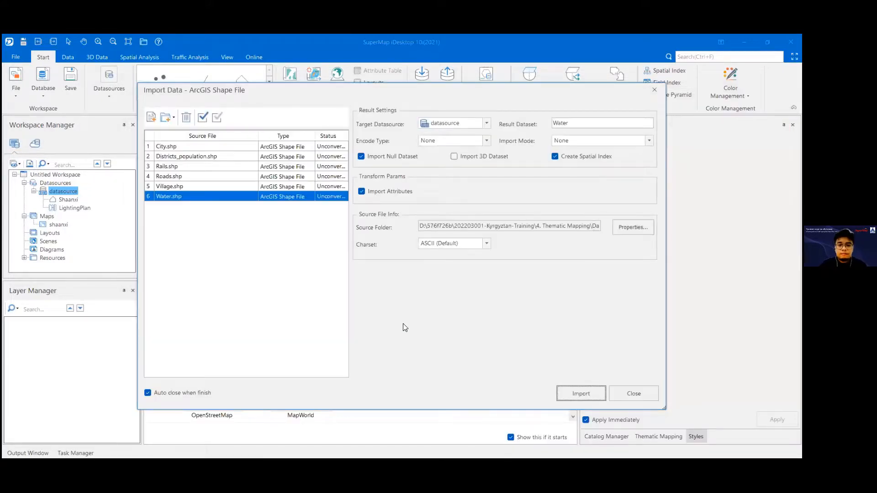
{"action": "left_click", "coordinate": [544, 402]}
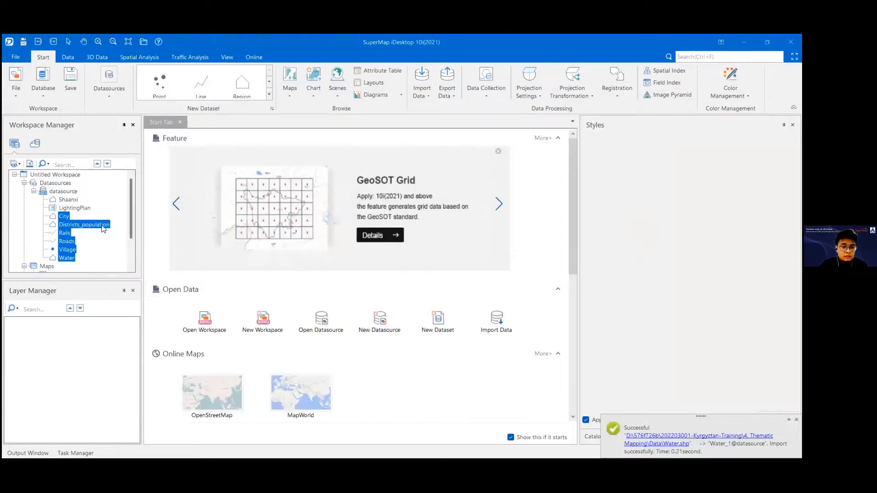
Step: Enlarge the Workspace Manager's height so that more of the workspace tree fits, including the Water dataset
{"action": "scroll", "coordinate": [66, 232], "scroll_direction": "down", "scroll_amount": 1}
{"action": "left_click", "coordinate": [66, 232]}
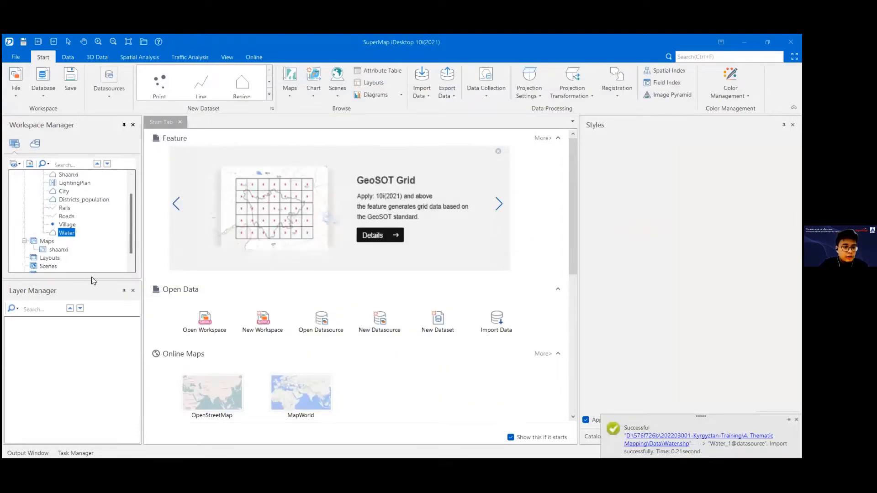
{"action": "left_click_drag", "start_coordinate": [90, 280], "coordinate": [101, 310]}
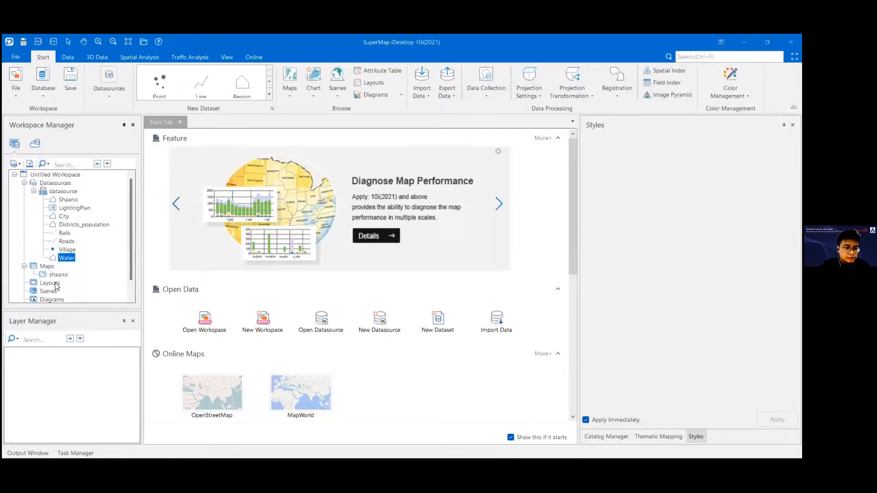
Step: Add the City, Districts_population, Rails, Roads, Village and Water datasets together to a new map
{"action": "left_click", "coordinate": [65, 225]}
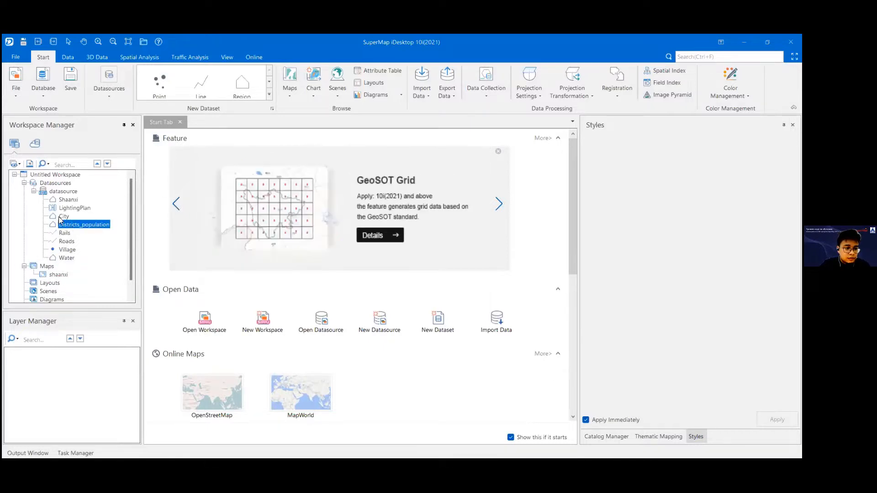
{"action": "left_click", "coordinate": [68, 218]}
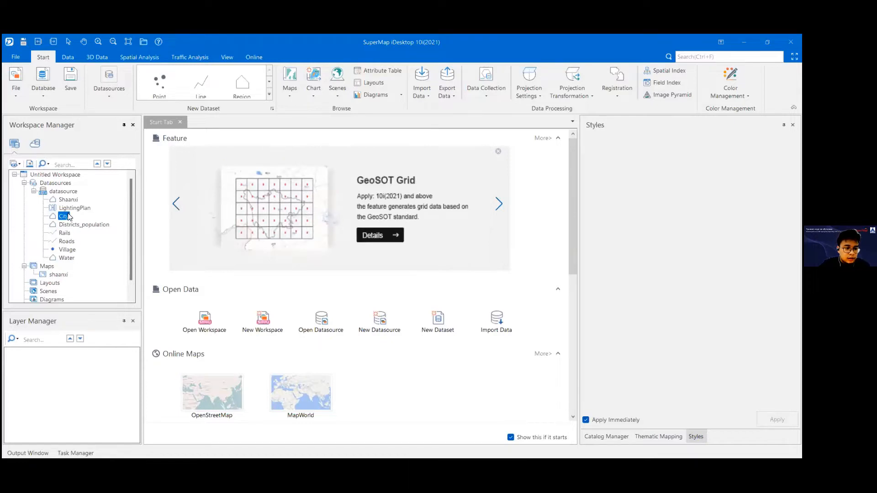
{"action": "left_click", "coordinate": [70, 259], "text": "shift"}
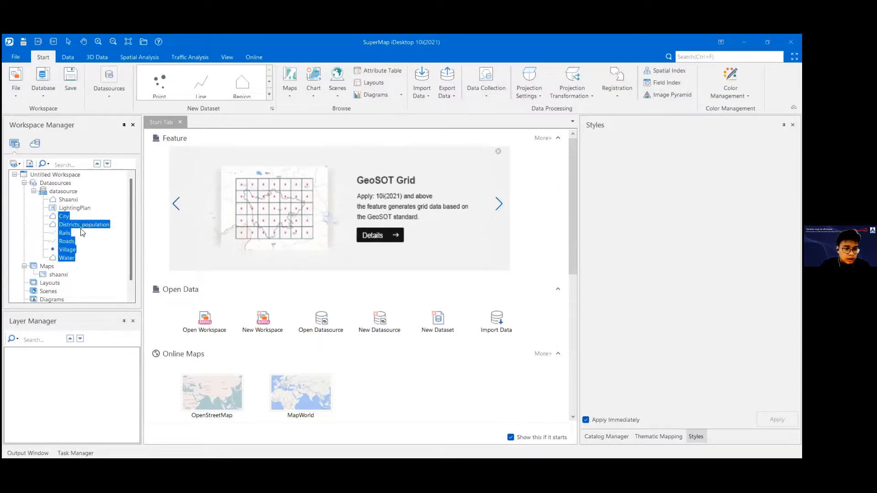
{"action": "right_click", "coordinate": [65, 250]}
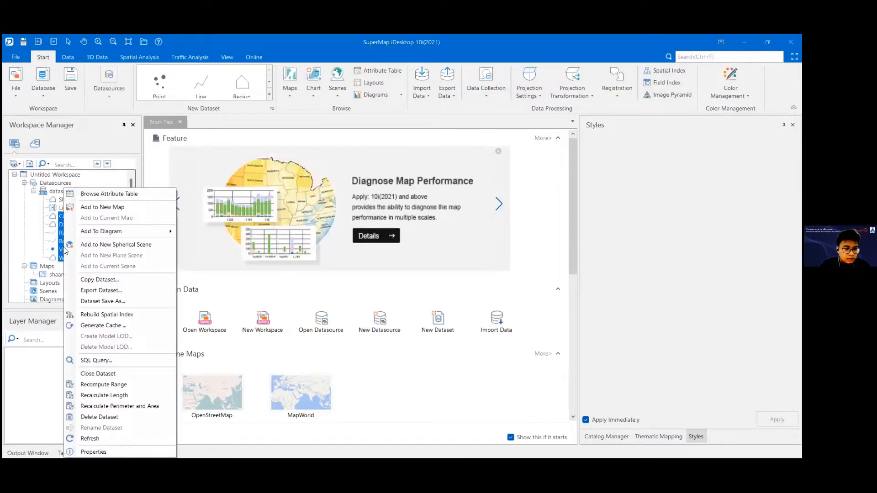
{"action": "left_click", "coordinate": [111, 207]}
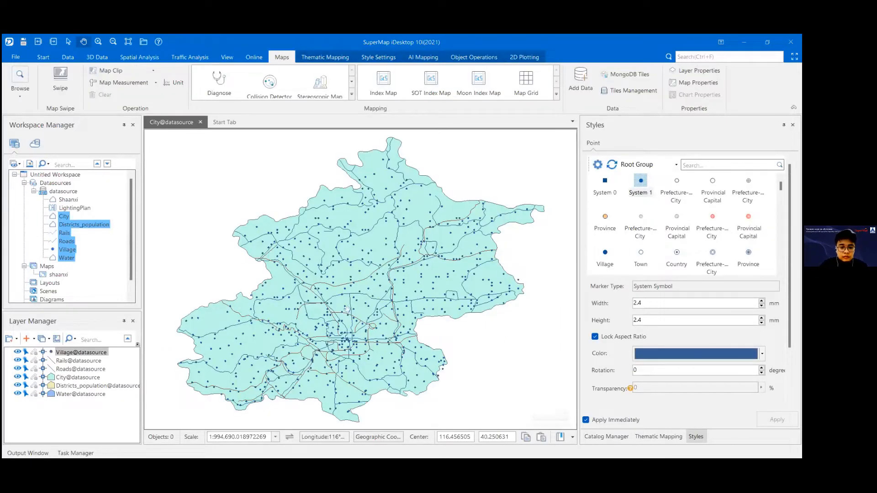
Step: Examine the new map's village points, rail and road lines and city region at closer and wider scales
{"action": "scroll", "coordinate": [347, 309], "scroll_direction": "up", "scroll_amount": 3}
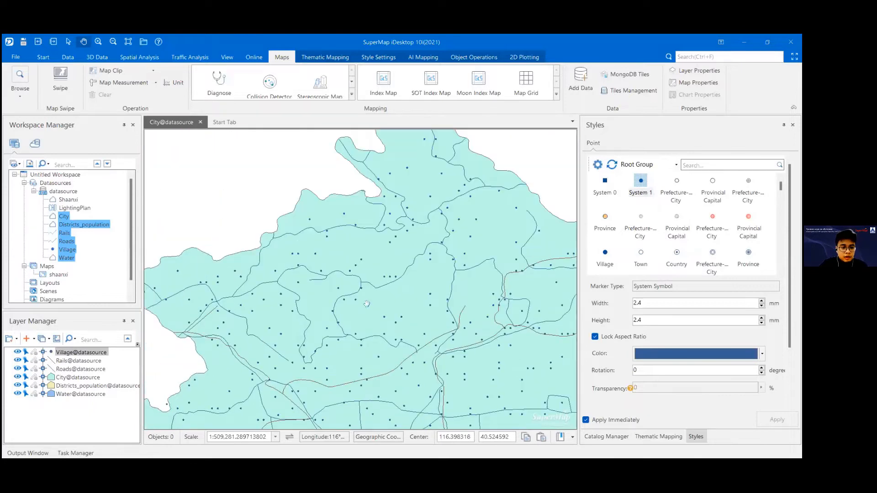
{"action": "scroll", "coordinate": [367, 304], "scroll_direction": "down", "scroll_amount": 3}
{"action": "left_click_drag", "start_coordinate": [354, 319], "coordinate": [332, 259]}
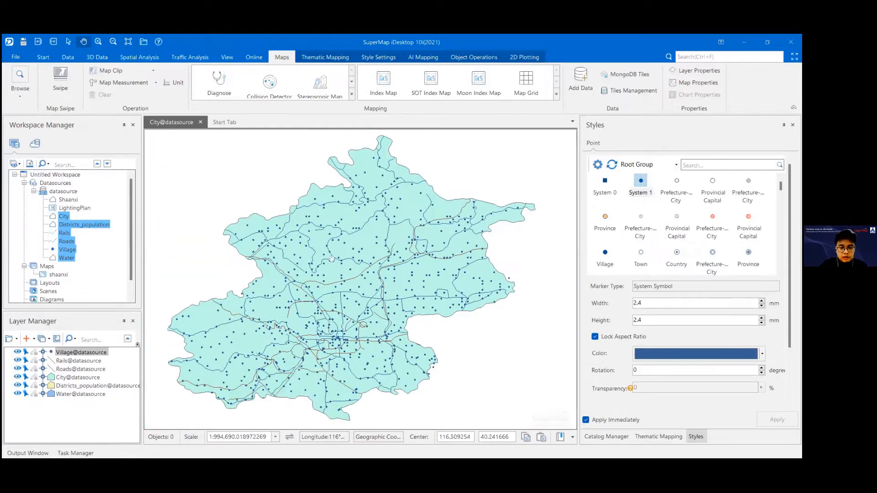
{"action": "scroll", "coordinate": [342, 299], "scroll_direction": "up", "scroll_amount": 2}
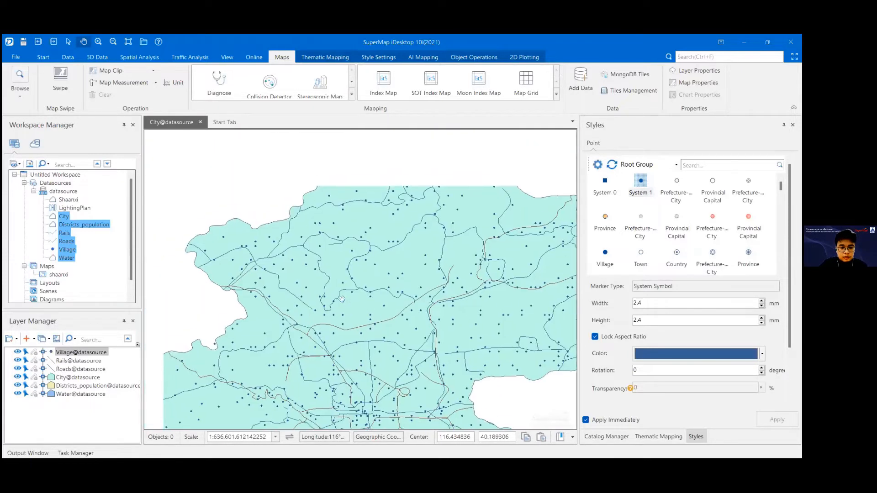
{"action": "left_click_drag", "start_coordinate": [419, 293], "coordinate": [317, 309]}
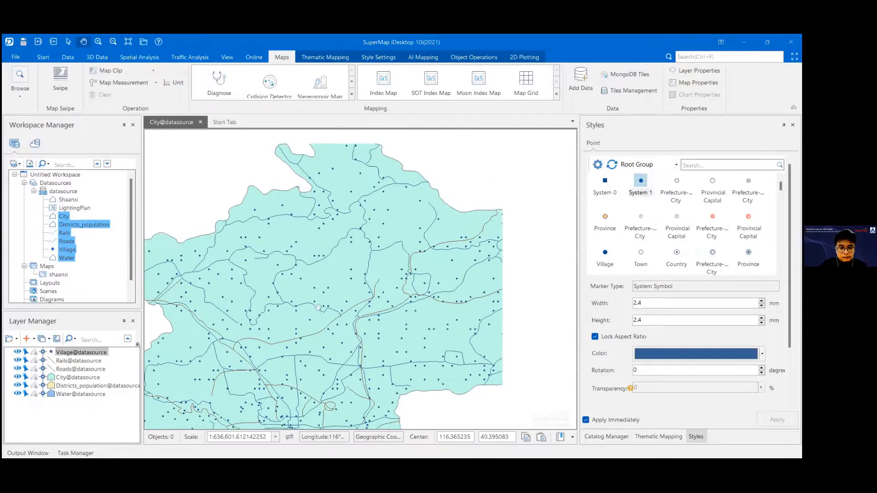
{"action": "scroll", "coordinate": [221, 222], "scroll_direction": "down", "scroll_amount": 2}
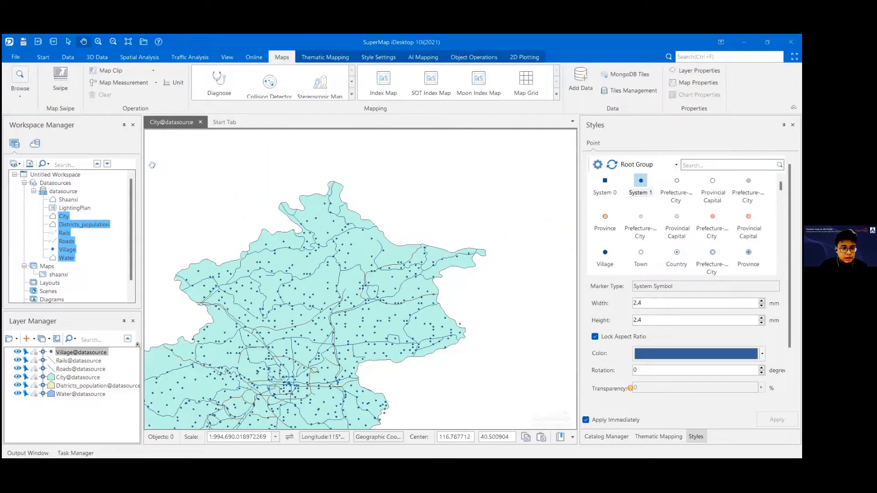
{"action": "scroll", "coordinate": [69, 247], "scroll_direction": "down", "scroll_amount": 1}
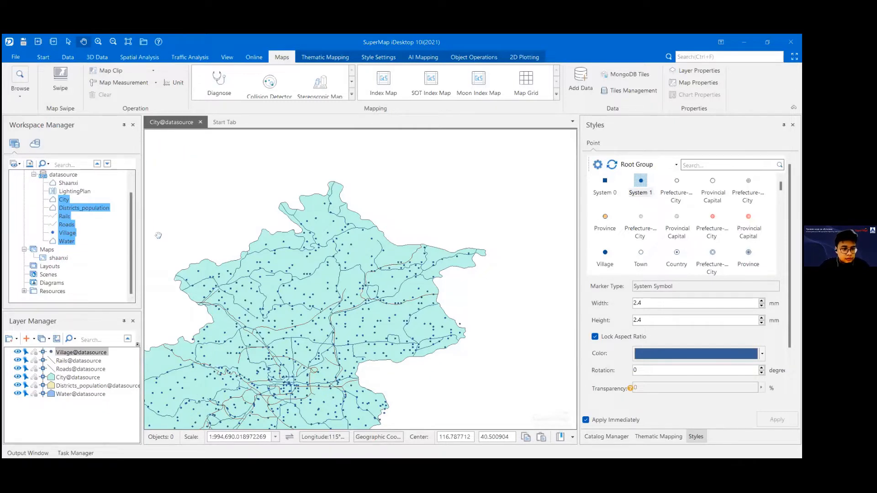
Step: Rename the City@datasource map as city and save it in the workspace
{"action": "key", "text": "ctrl+s"}
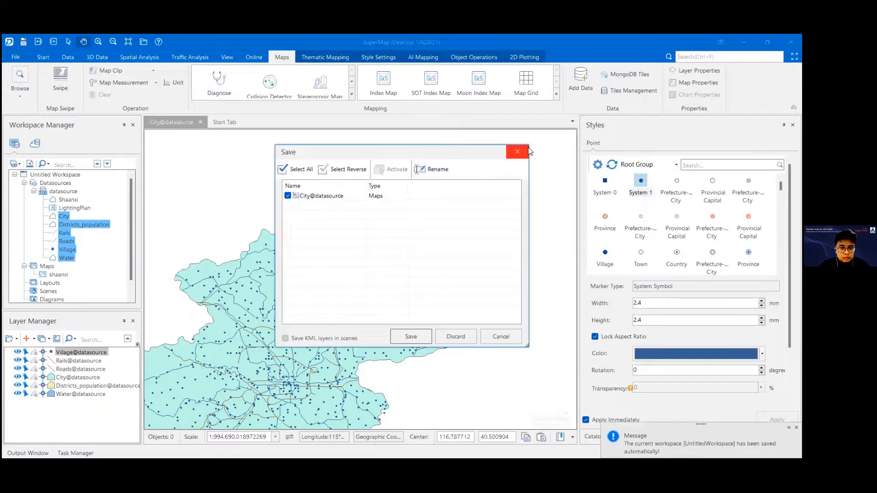
{"action": "left_click", "coordinate": [527, 149]}
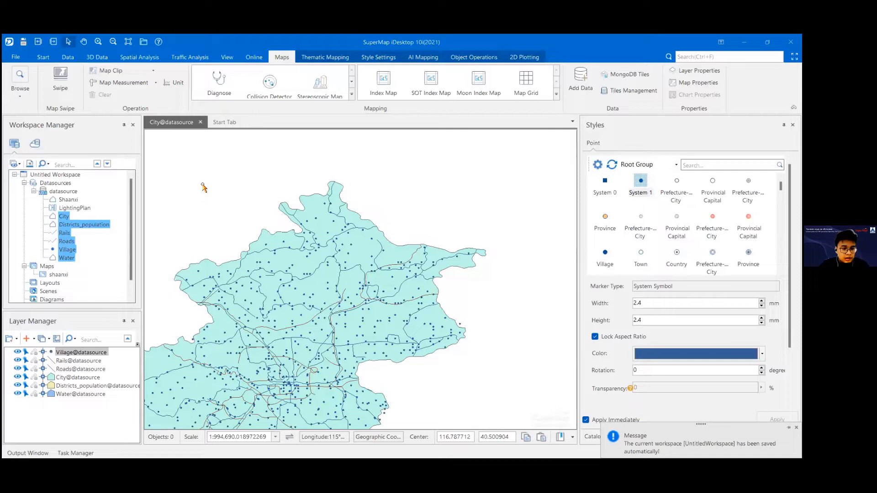
{"action": "key", "text": "ctrl+s"}
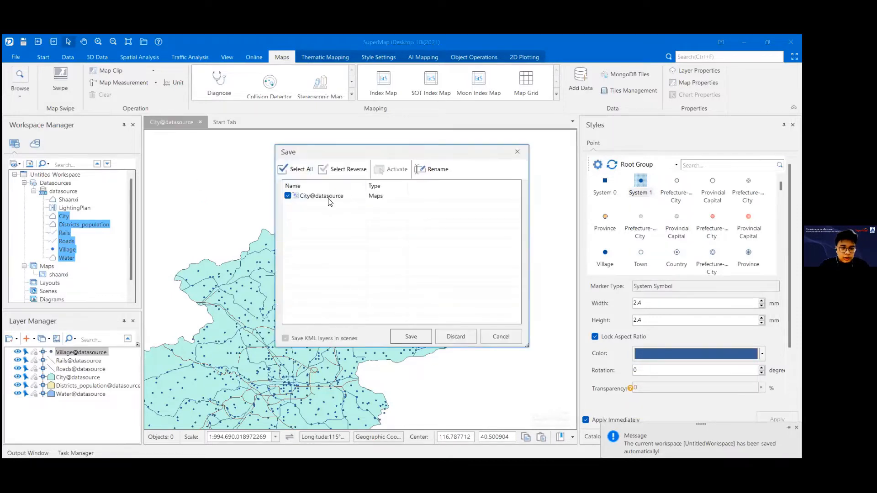
{"action": "left_click", "coordinate": [330, 202]}
{"action": "left_click", "coordinate": [437, 170]}
{"action": "type", "text": "city"}
{"action": "left_click", "coordinate": [356, 214]}
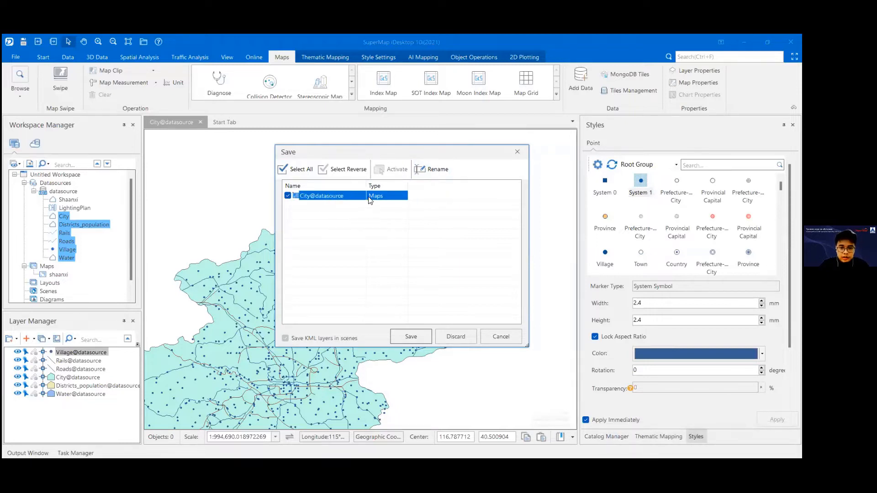
{"action": "left_click", "coordinate": [435, 169]}
{"action": "type", "text": "city"}
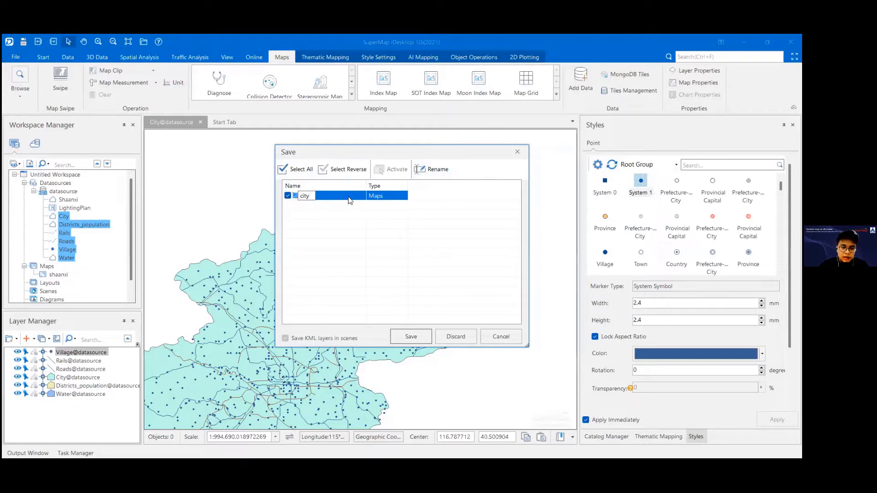
{"action": "left_click", "coordinate": [415, 337]}
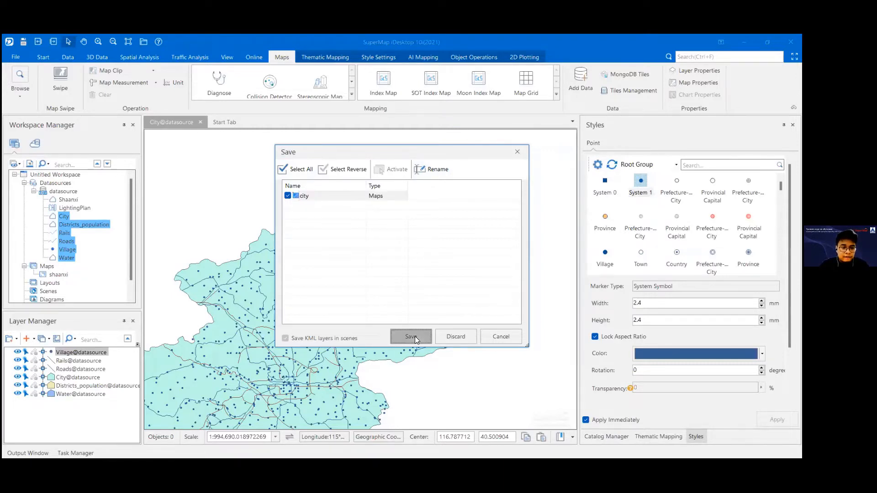
{"action": "left_click", "coordinate": [415, 336]}
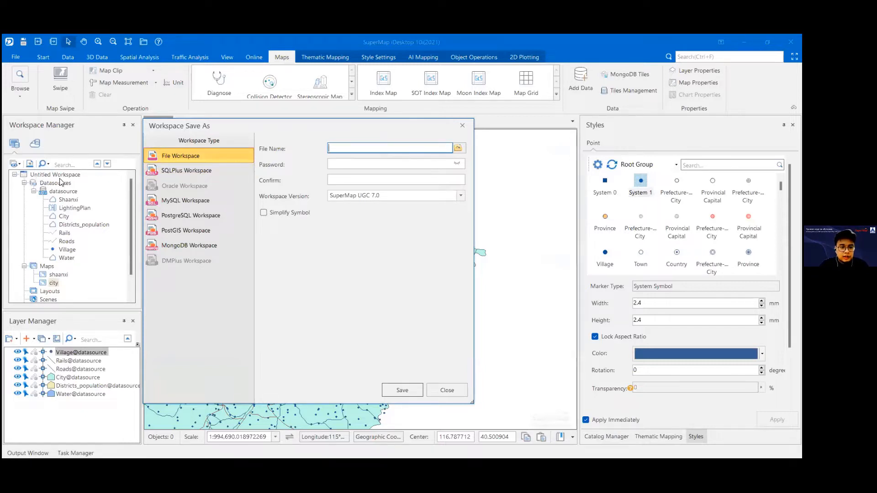
Step: Set the workspace's save file to example, as a SuperMap Workspace File (*.smwu), in the 202203001-Kyrgyztan-Training folder
{"action": "left_click", "coordinate": [459, 148]}
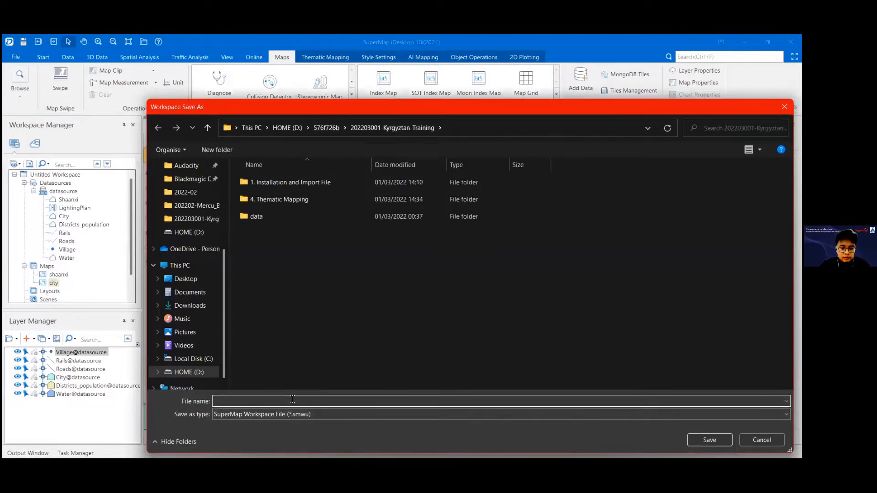
{"action": "type", "text": "example"}
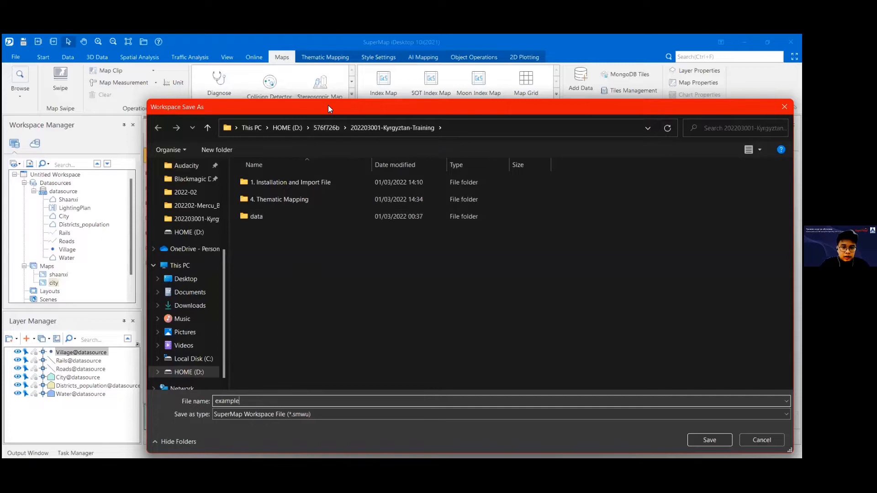
{"action": "left_click_drag", "start_coordinate": [521, 107], "coordinate": [409, 95]}
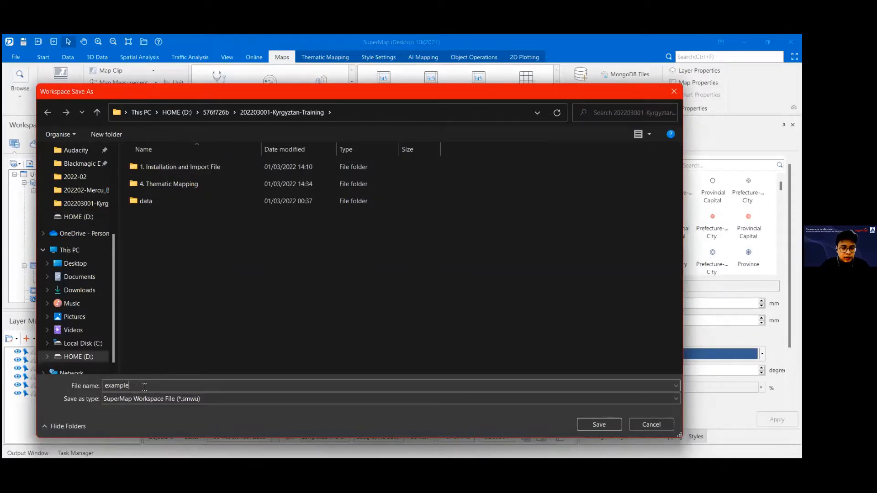
{"action": "double_click", "coordinate": [114, 385]}
{"action": "left_click", "coordinate": [133, 386]}
{"action": "left_click", "coordinate": [599, 426]}
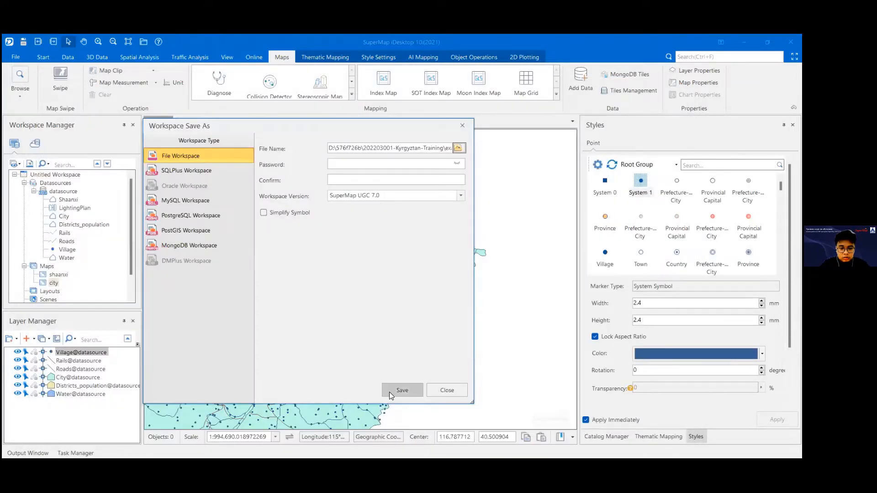
Step: Check the end of the example.smwu file path and save the file workspace without a password
{"action": "left_click_drag", "start_coordinate": [441, 147], "coordinate": [487, 147]}
{"action": "left_click", "coordinate": [362, 147]}
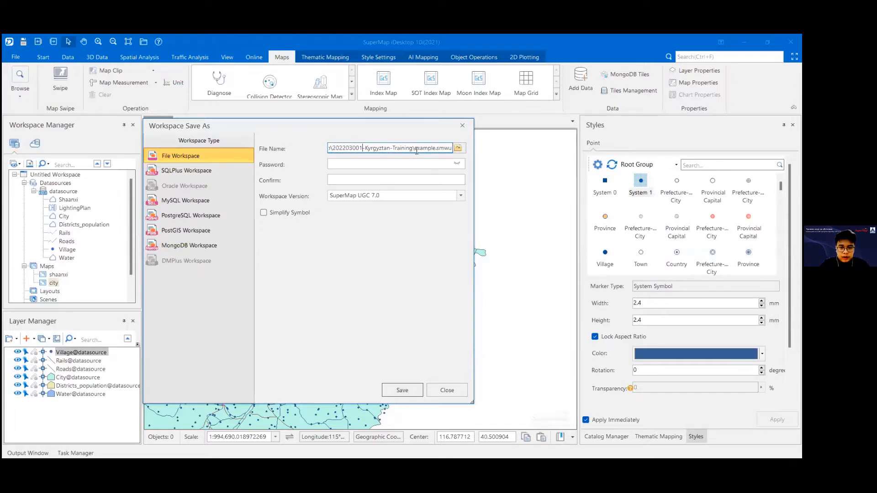
{"action": "mouse_move", "coordinate": [442, 147]}
{"action": "left_mouse_down"}
{"action": "mouse_move", "coordinate": [328, 149]}
{"action": "mouse_move", "coordinate": [453, 148]}
{"action": "left_mouse_up"}
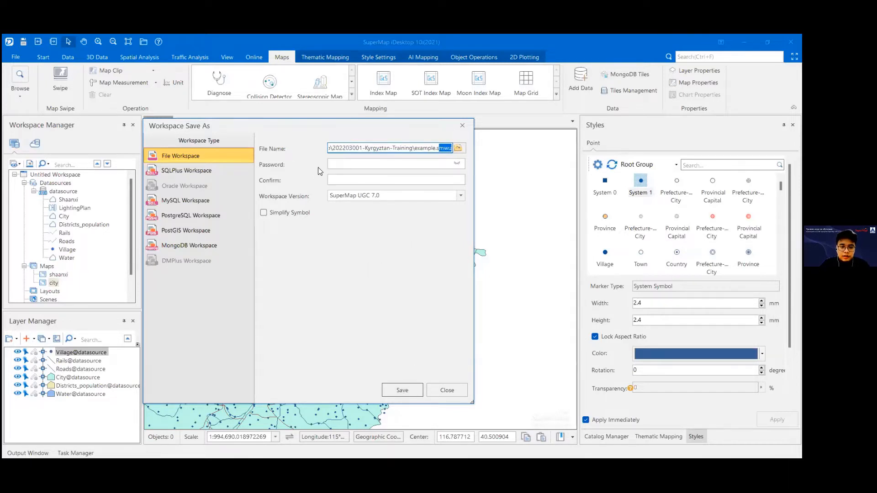
{"action": "left_click", "coordinate": [350, 166]}
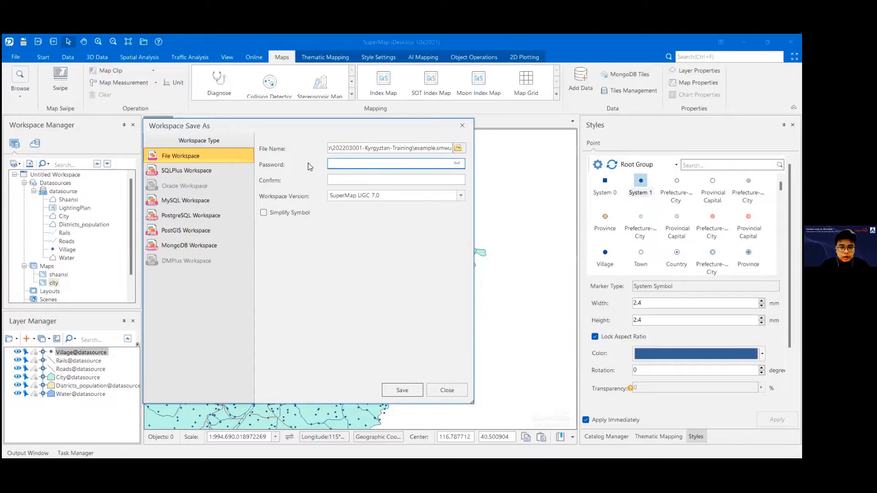
{"action": "left_click", "coordinate": [395, 388]}
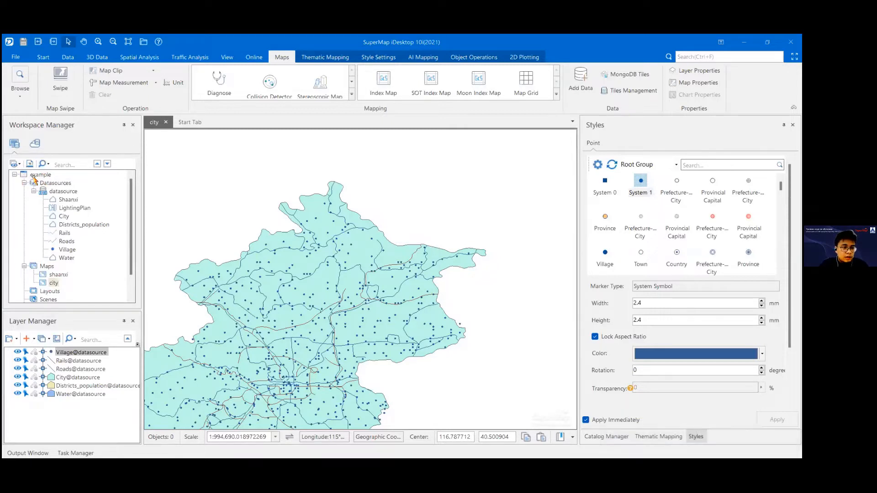
Step: Review the example workspace's tree, collapsing and re-expanding the datasource's list of datasets
{"action": "left_click", "coordinate": [43, 177]}
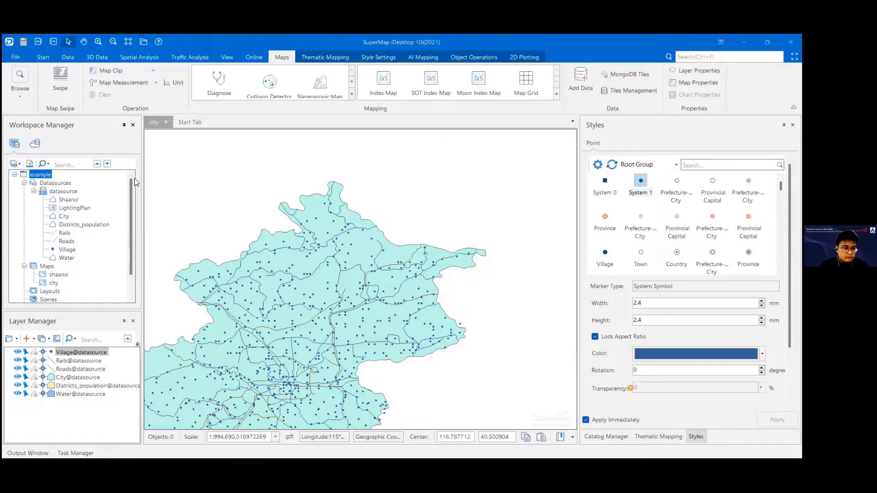
{"action": "left_click", "coordinate": [34, 192]}
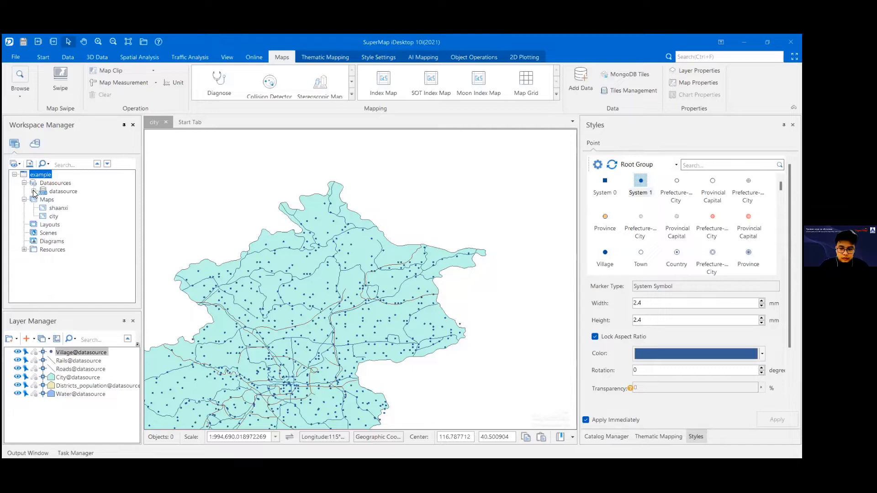
{"action": "left_click", "coordinate": [34, 192]}
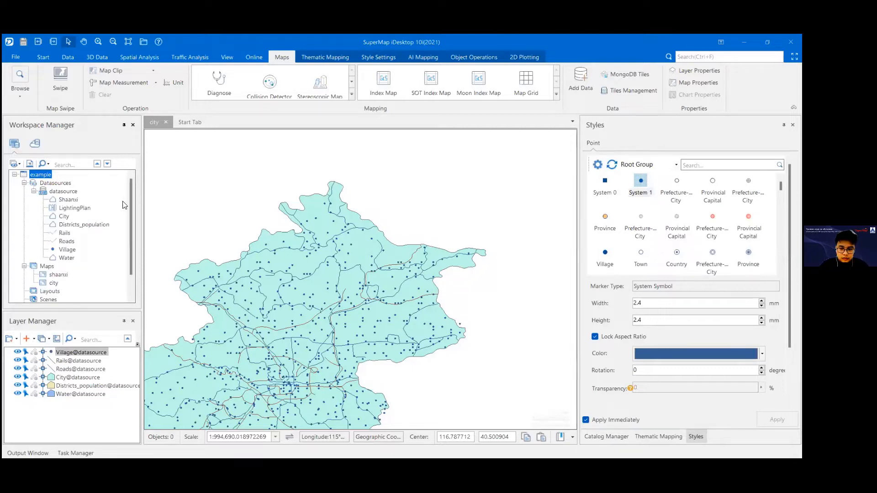
Step: Select the City@datasource layer in the city map and examine its region
{"action": "left_click", "coordinate": [88, 378]}
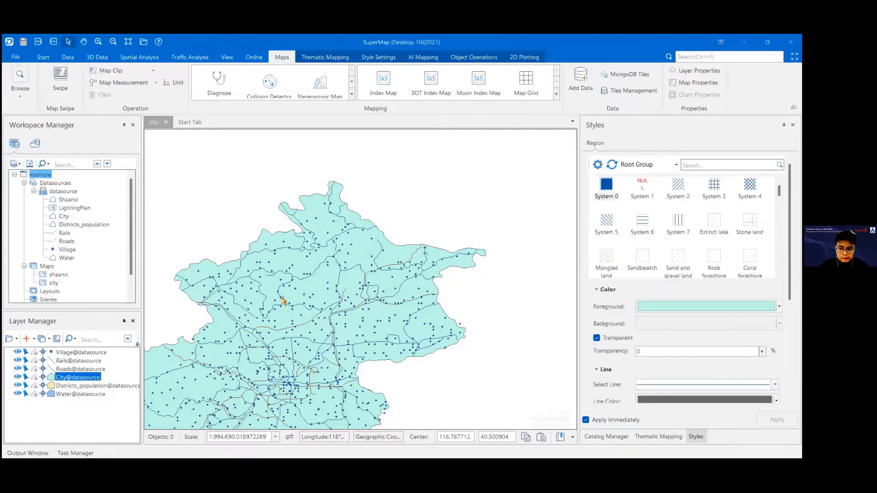
{"action": "scroll", "coordinate": [260, 288], "scroll_direction": "down", "scroll_amount": 2}
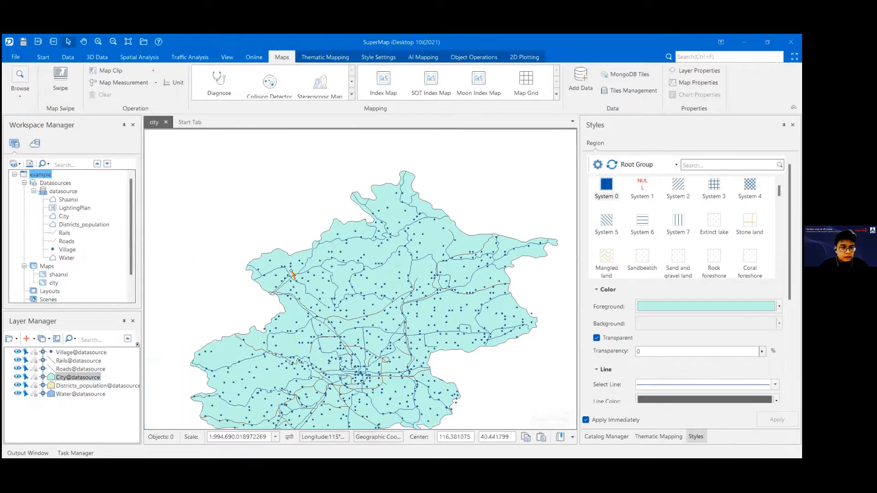
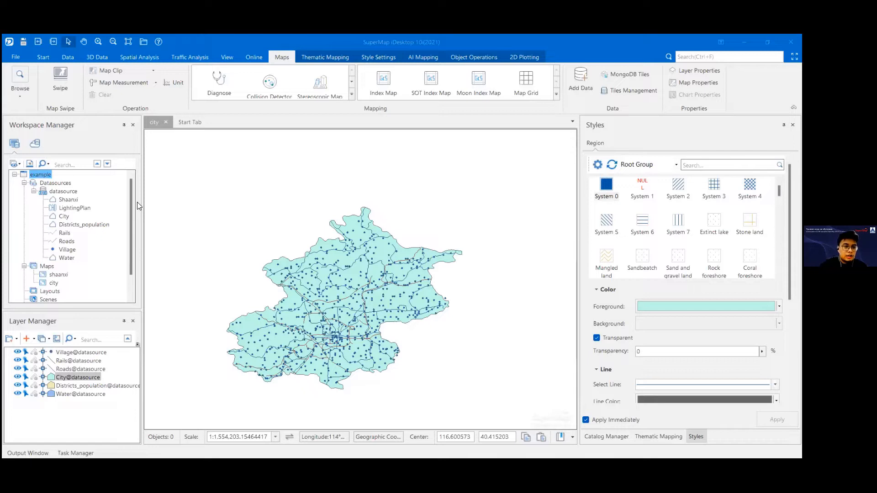
{"action": "left_click", "coordinate": [66, 199]}
{"action": "right_click", "coordinate": [65, 200]}
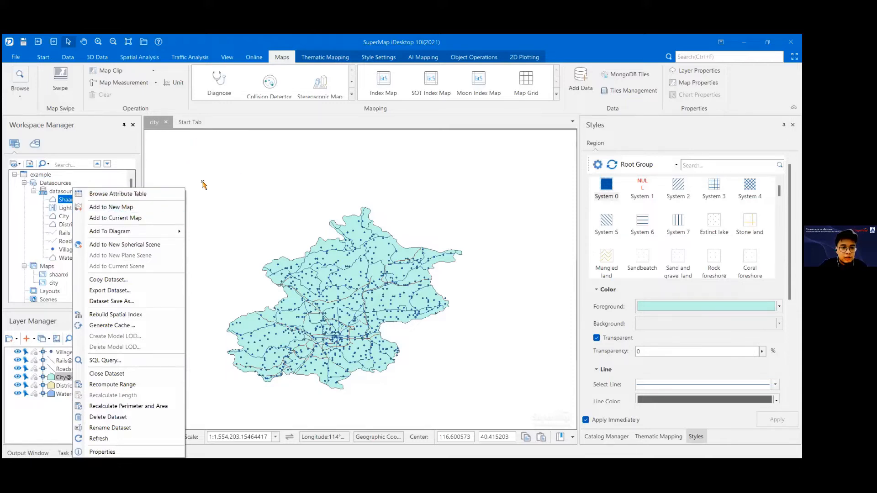
{"action": "left_click", "coordinate": [153, 127]}
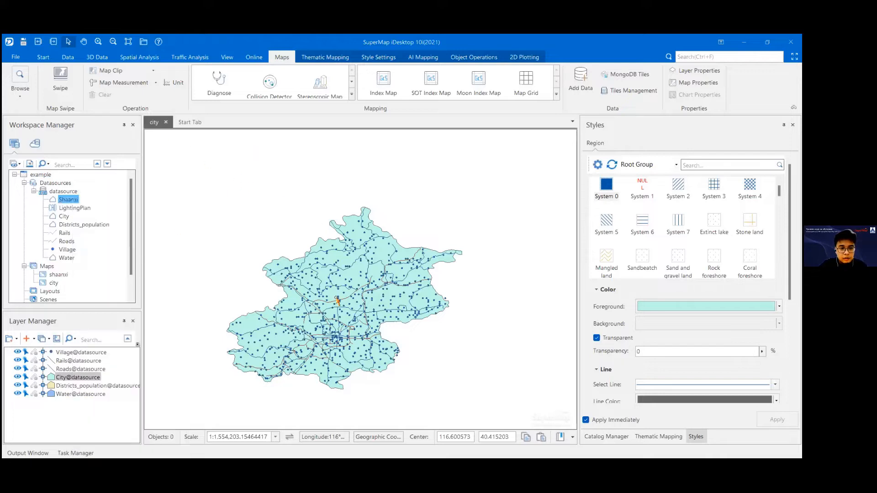
{"action": "scroll", "coordinate": [329, 290], "scroll_direction": "up", "scroll_amount": 2}
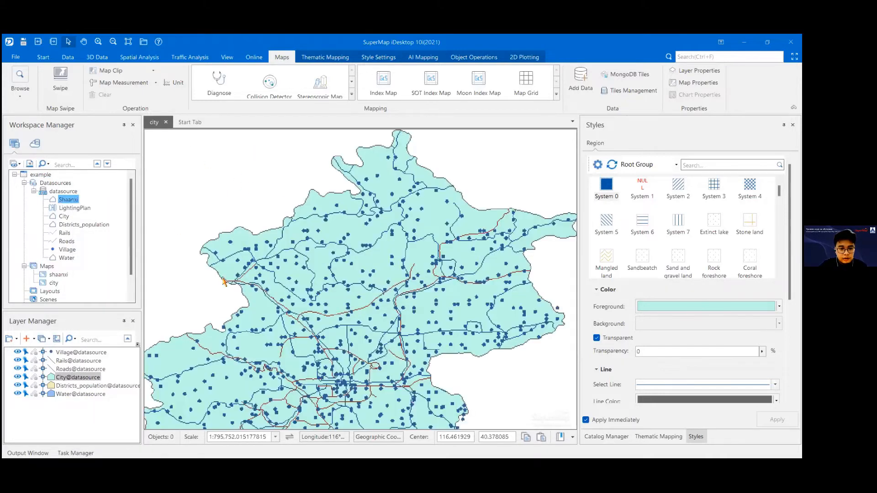
Step: Open the attribute table of the Shaanxi dataset and examine its records
{"action": "right_click", "coordinate": [63, 201]}
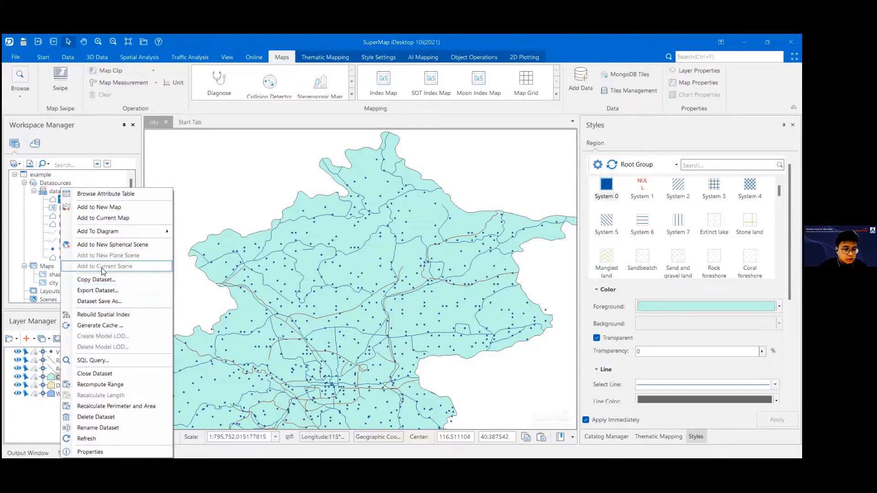
{"action": "left_click", "coordinate": [105, 200]}
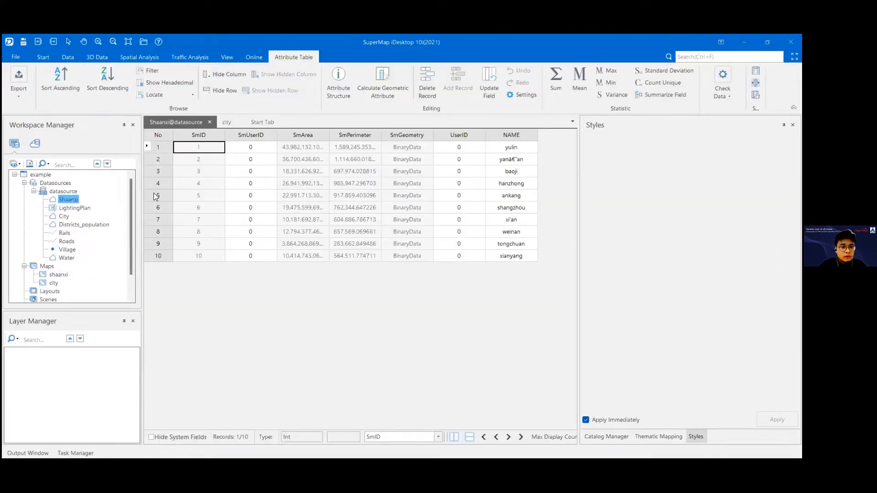
{"action": "right_click", "coordinate": [69, 201]}
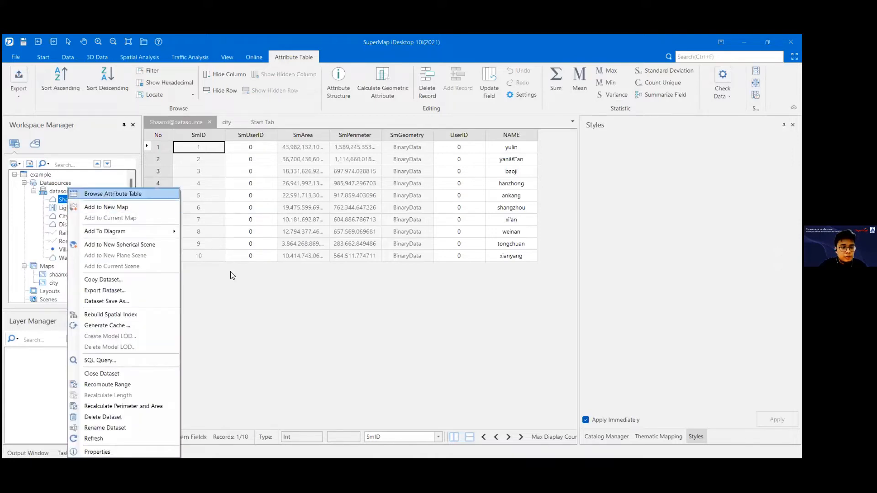
{"action": "left_click", "coordinate": [276, 299]}
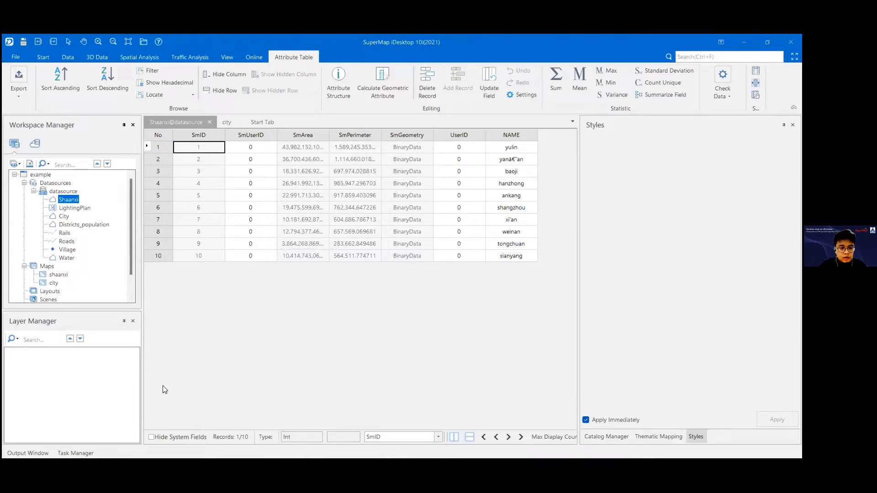
Step: Compare the Shaanxi attribute table with its system fields hidden and shown, and close the table
{"action": "left_click", "coordinate": [151, 438]}
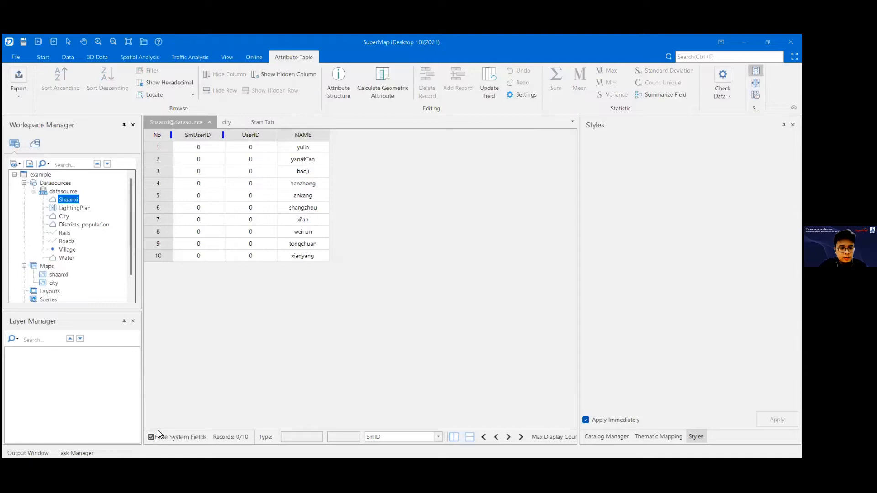
{"action": "left_click", "coordinate": [151, 438]}
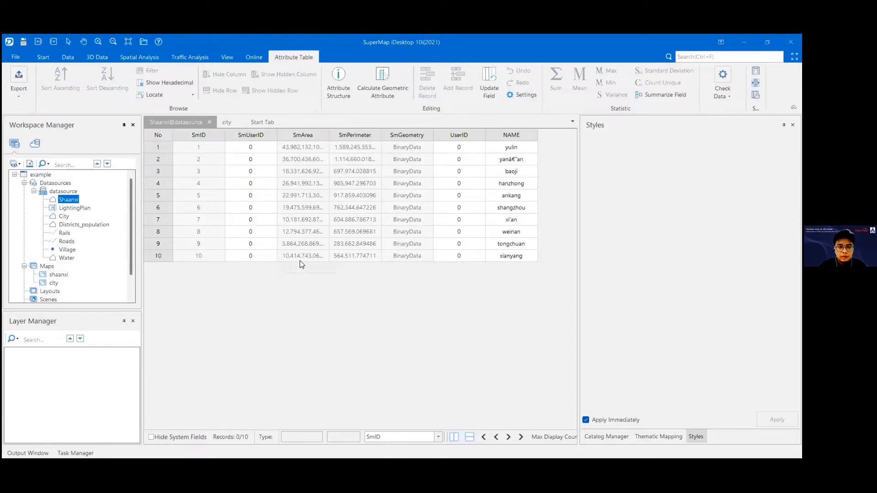
{"action": "left_click", "coordinate": [151, 437]}
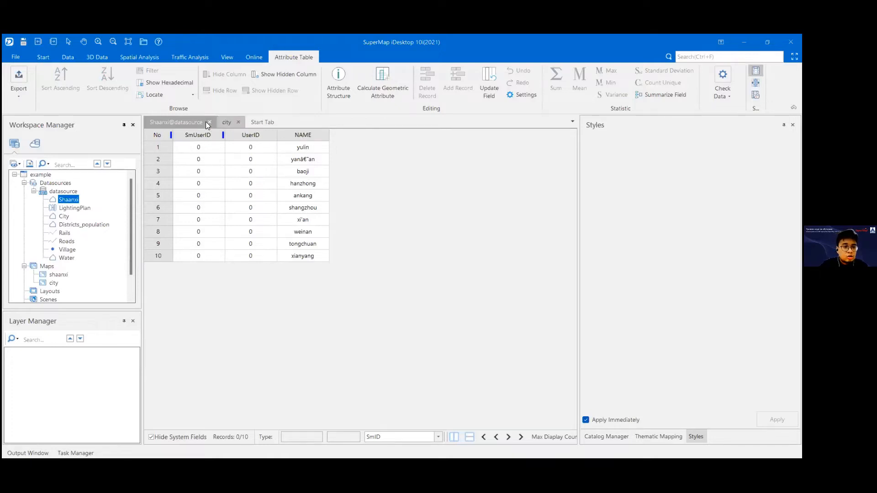
{"action": "left_click", "coordinate": [208, 123]}
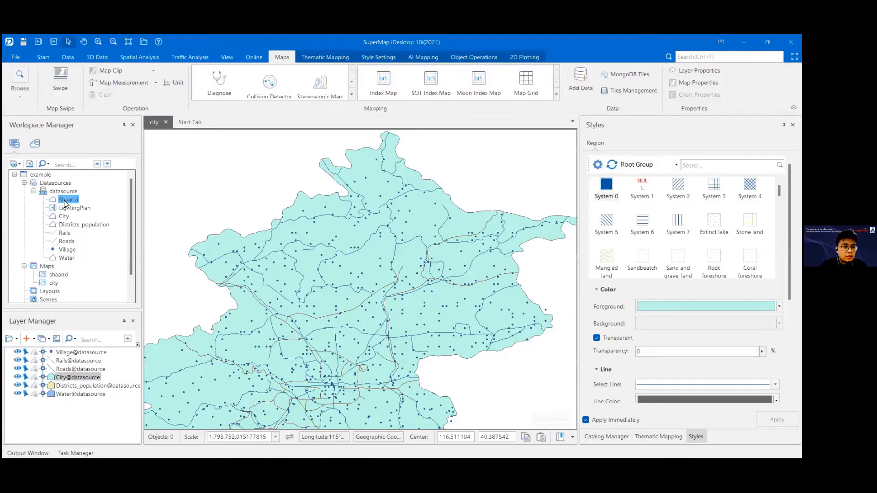
Step: Start exporting the Shaanxi dataset and move the export dialog clear of the map
{"action": "right_click", "coordinate": [66, 202]}
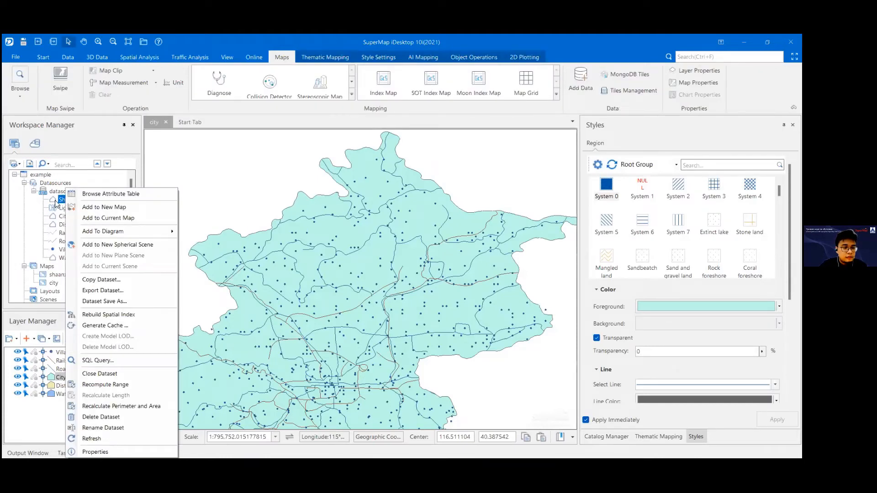
{"action": "right_click", "coordinate": [56, 201]}
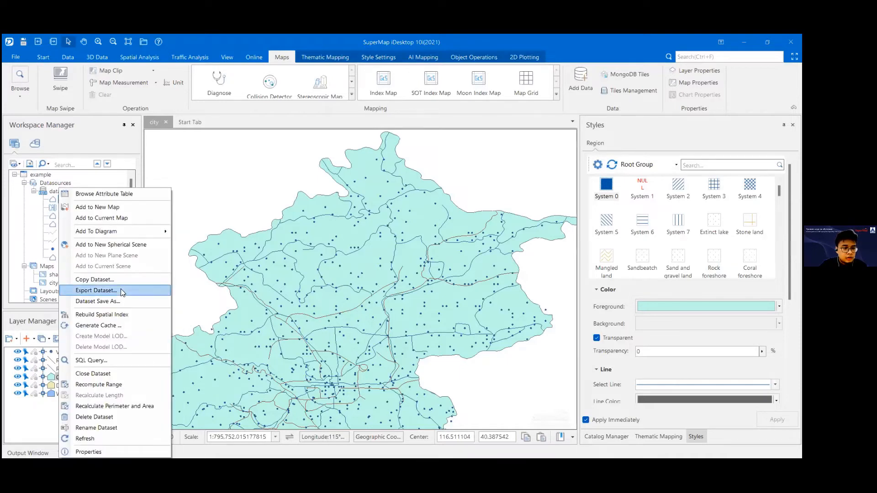
{"action": "right_click", "coordinate": [55, 203]}
{"action": "right_click", "coordinate": [56, 203]}
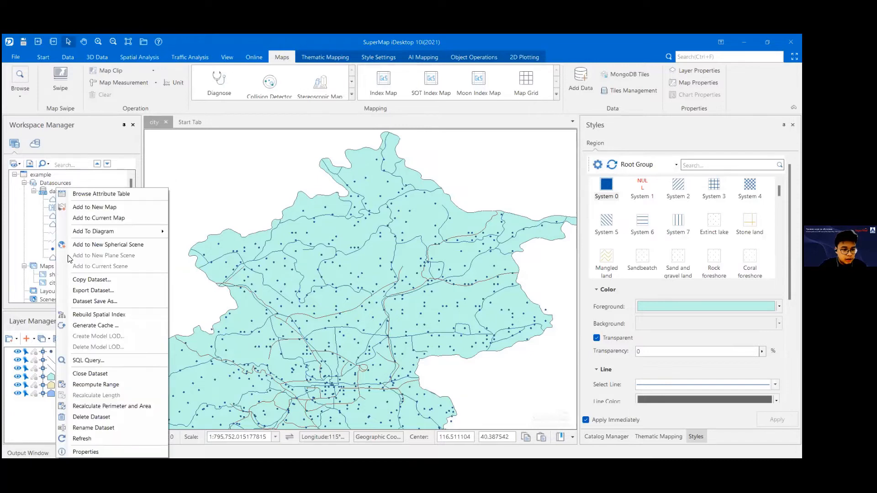
{"action": "left_click", "coordinate": [83, 290]}
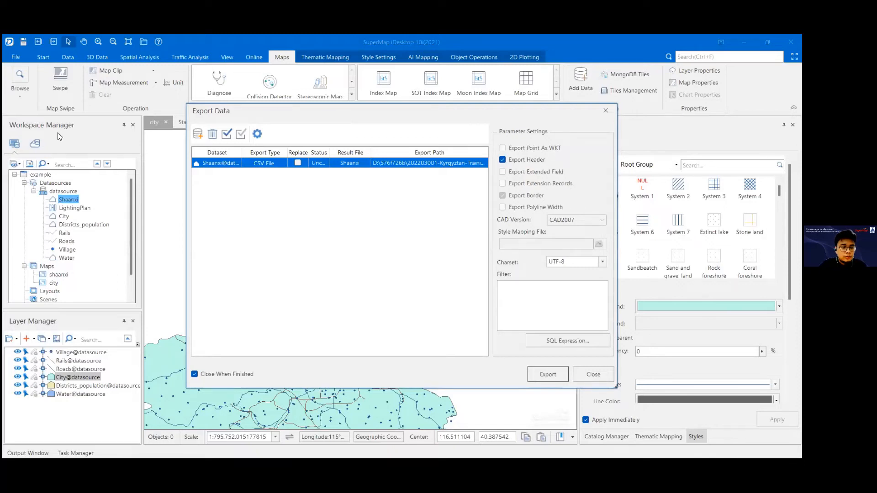
{"action": "left_click_drag", "start_coordinate": [191, 112], "coordinate": [58, 133]}
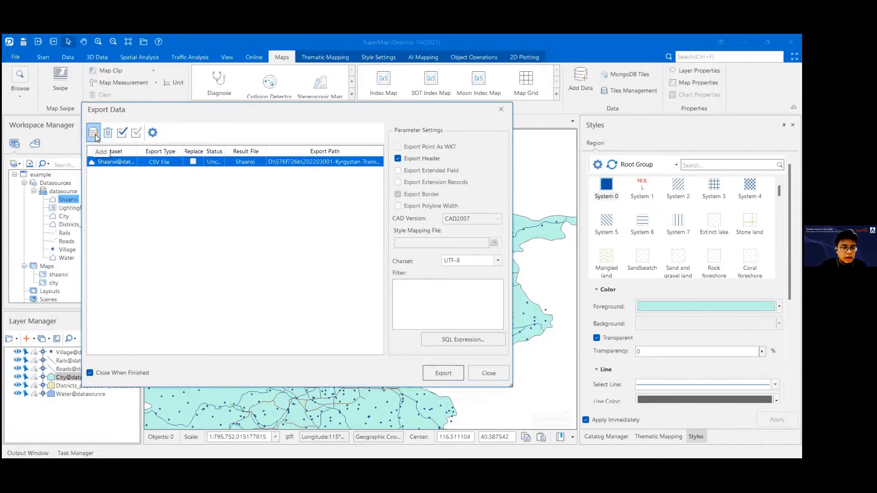
Step: Add the Village dataset to the export list and remove it again
{"action": "left_click", "coordinate": [93, 135]}
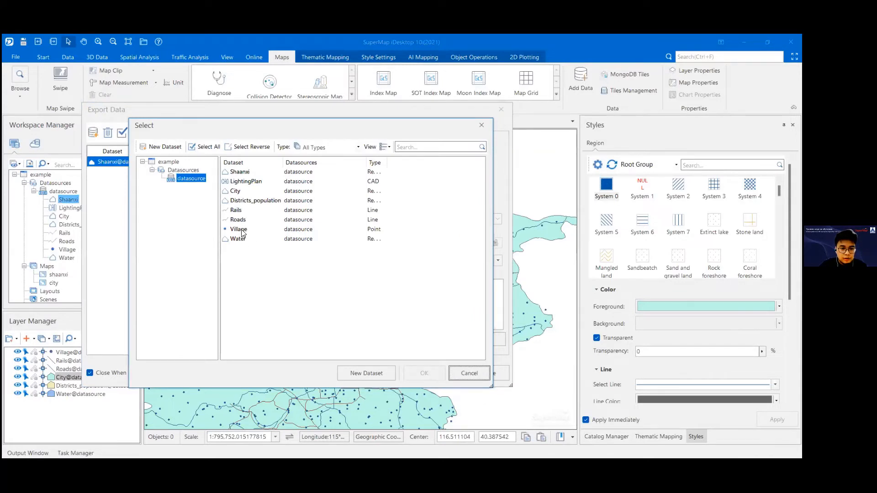
{"action": "left_click", "coordinate": [241, 230]}
{"action": "left_click", "coordinate": [413, 373]}
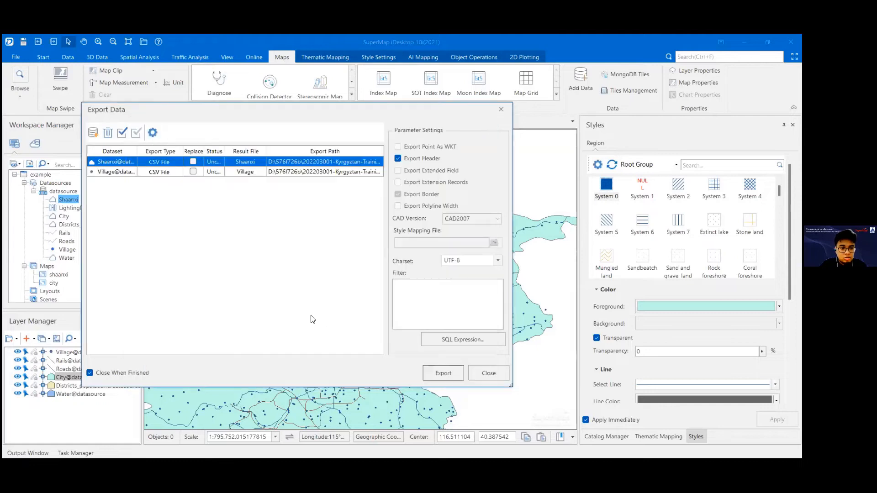
{"action": "left_click", "coordinate": [108, 173]}
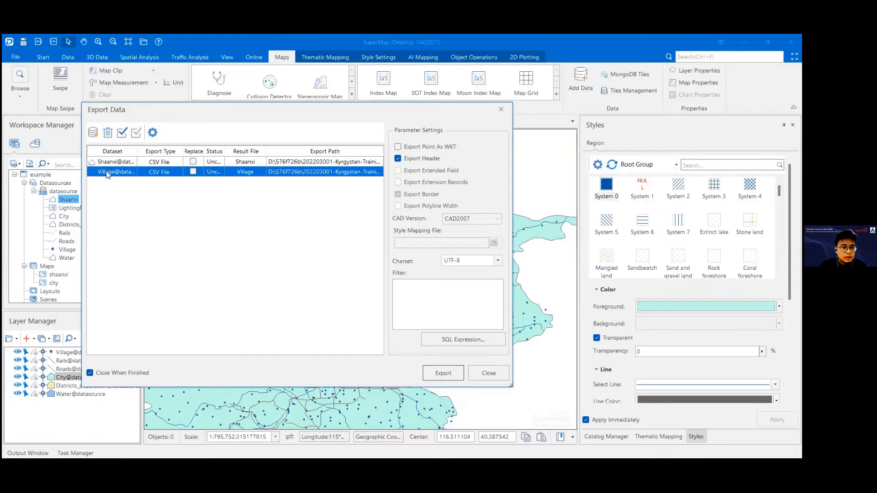
{"action": "left_click", "coordinate": [108, 134]}
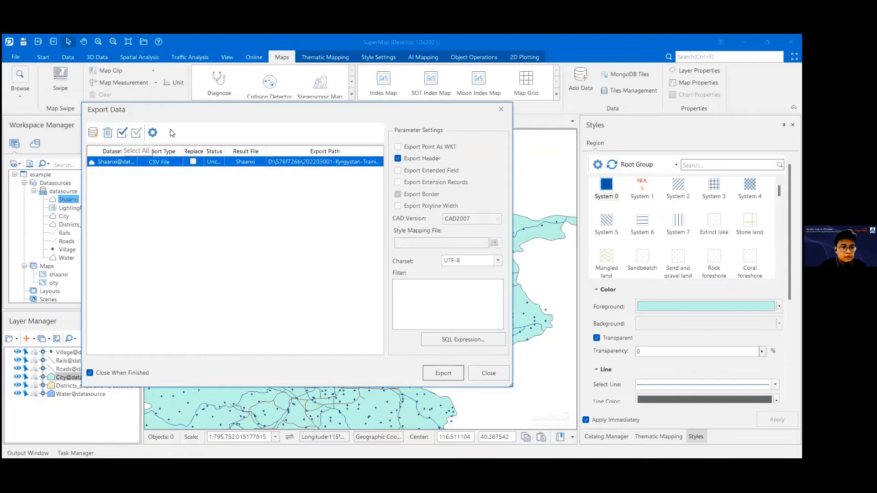
Step: In the Assign to All settings, set the export type to GeoJSON File and enable Overwrite as No and the export directory
{"action": "left_click", "coordinate": [153, 136]}
{"action": "left_click", "coordinate": [402, 203]}
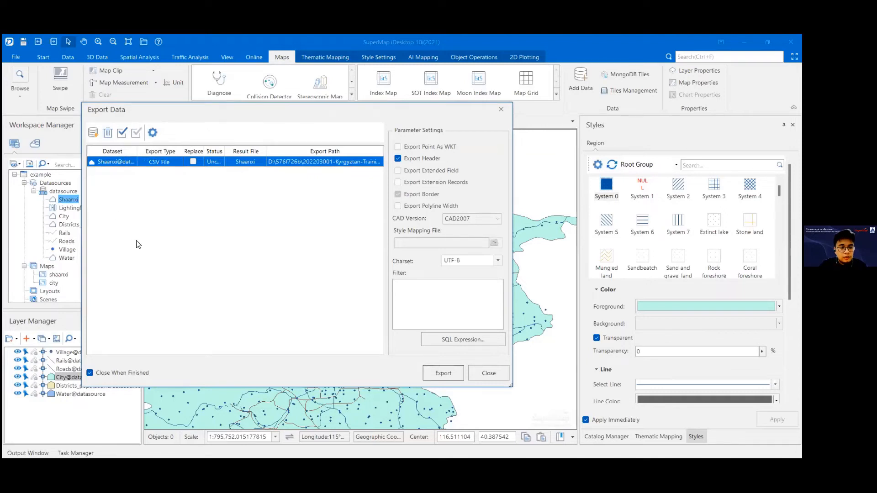
{"action": "left_click", "coordinate": [152, 132]}
{"action": "left_click", "coordinate": [203, 230]}
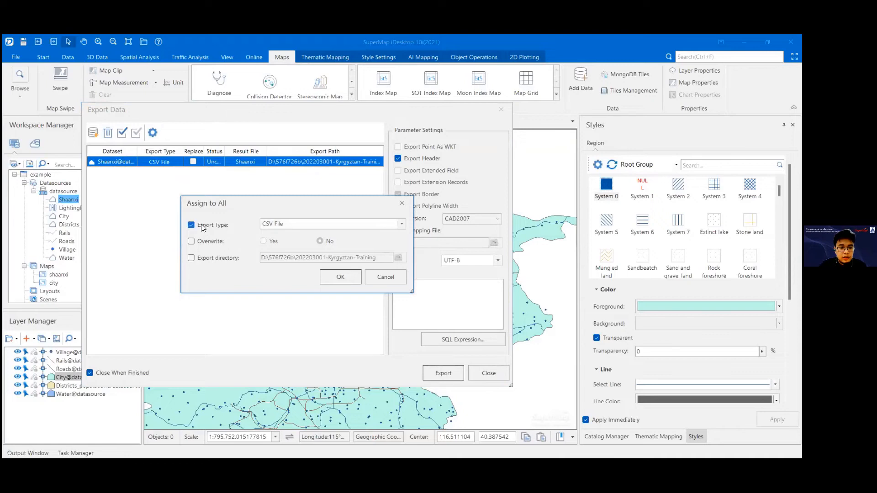
{"action": "left_click", "coordinate": [401, 224]}
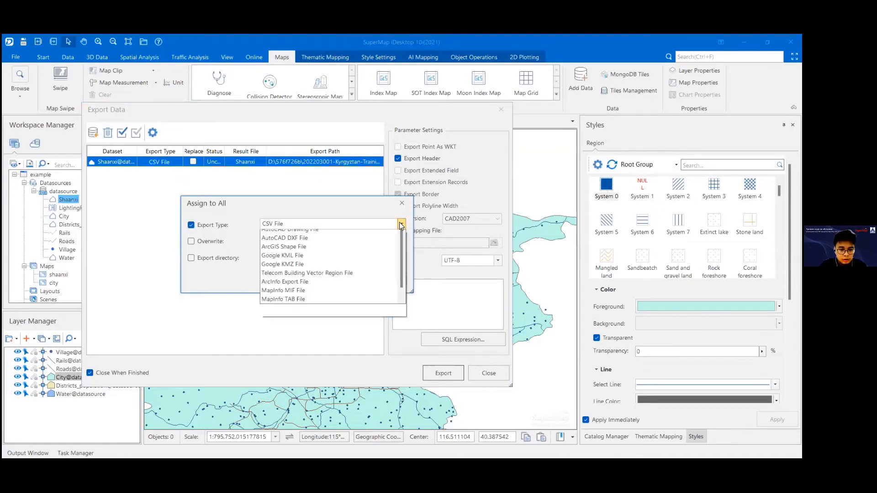
{"action": "scroll", "coordinate": [323, 277], "scroll_direction": "down", "scroll_amount": 1}
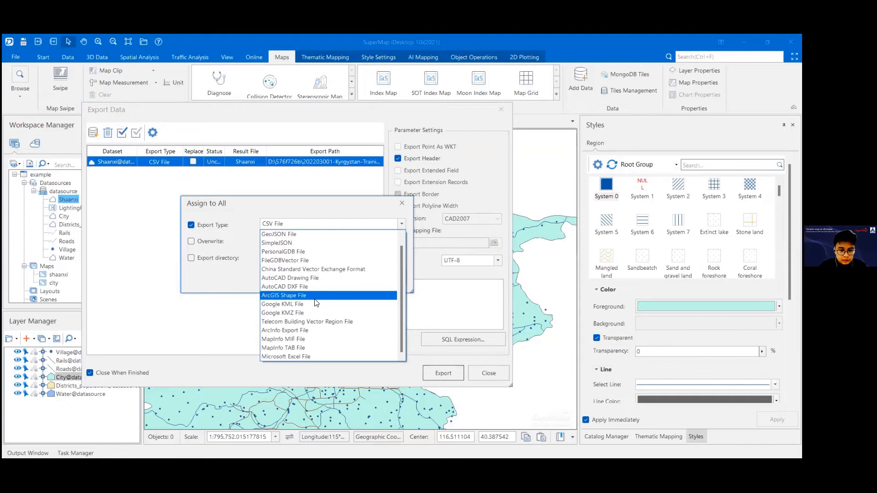
{"action": "scroll", "coordinate": [307, 321], "scroll_direction": "up", "scroll_amount": 1}
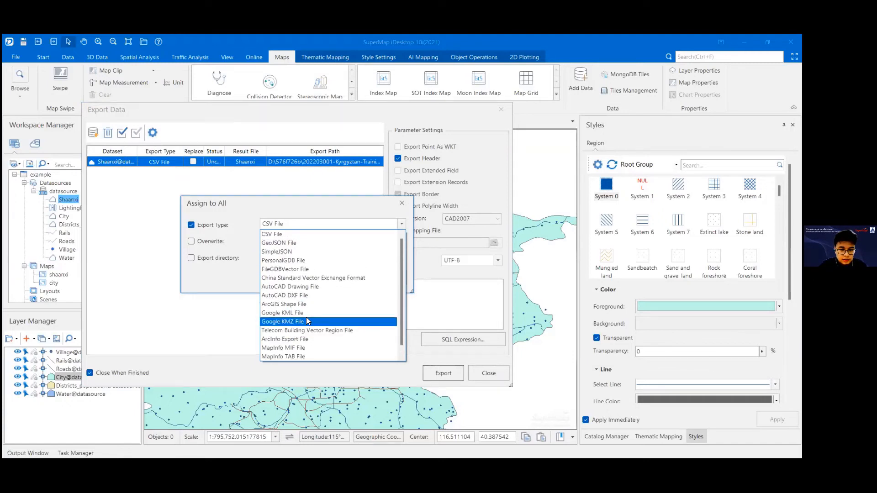
{"action": "left_click", "coordinate": [287, 243]}
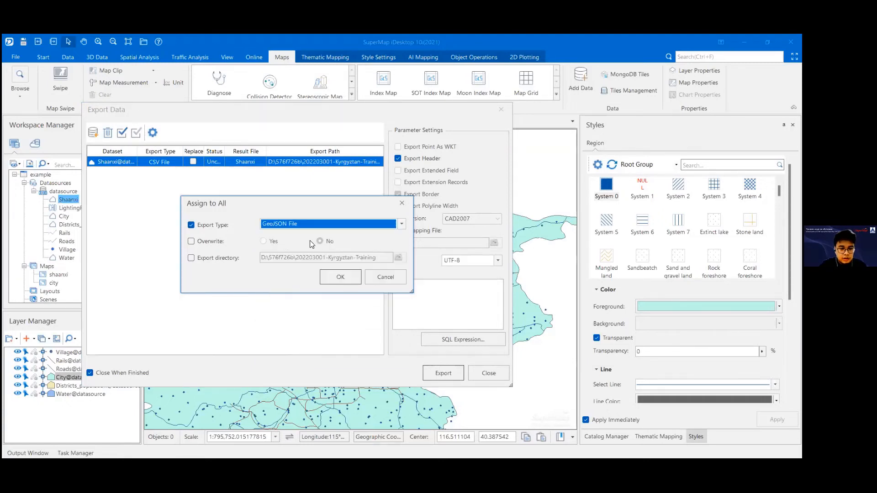
{"action": "left_click", "coordinate": [206, 241]}
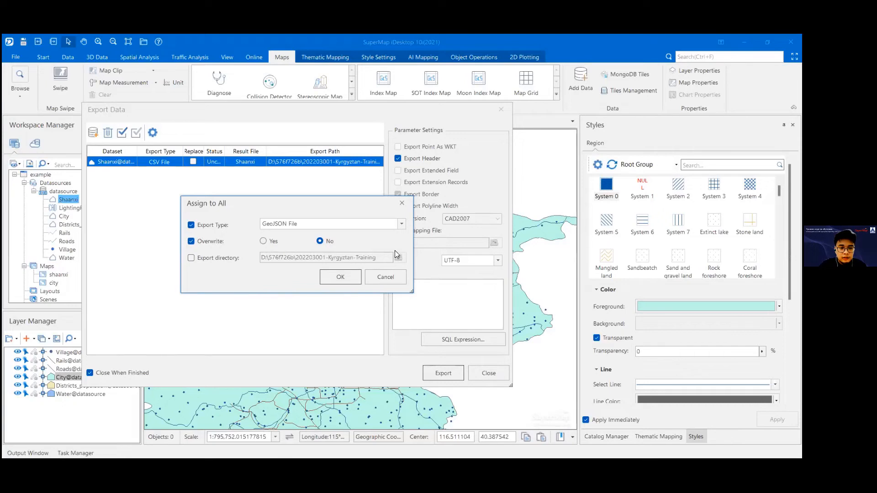
{"action": "left_click", "coordinate": [217, 259]}
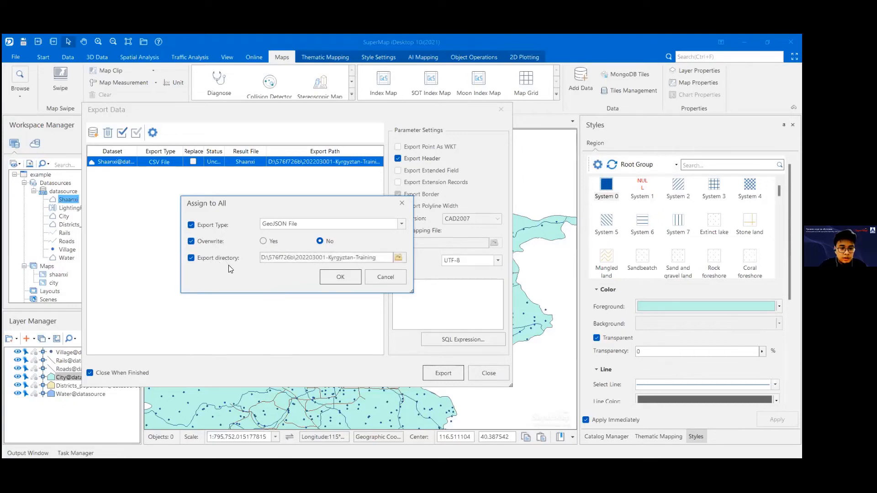
Step: Browse for the export directory and create a folder named example inside 202203001-Kyrgyztan-Training
{"action": "left_click", "coordinate": [397, 258]}
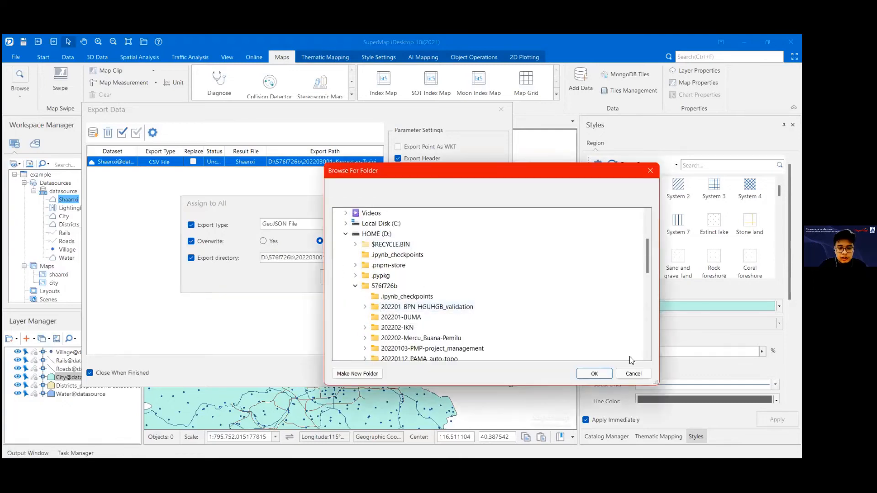
{"action": "left_click", "coordinate": [651, 171]}
{"action": "left_click", "coordinate": [396, 259]}
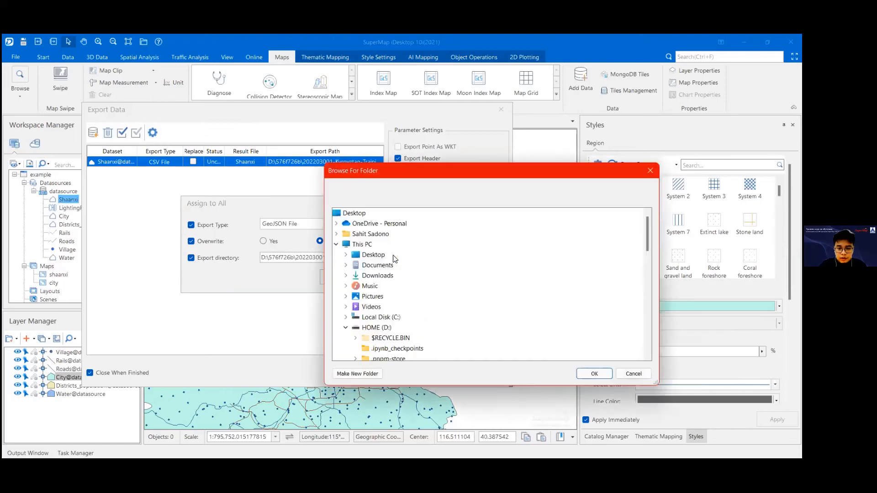
{"action": "left_click_drag", "start_coordinate": [352, 175], "coordinate": [254, 147]}
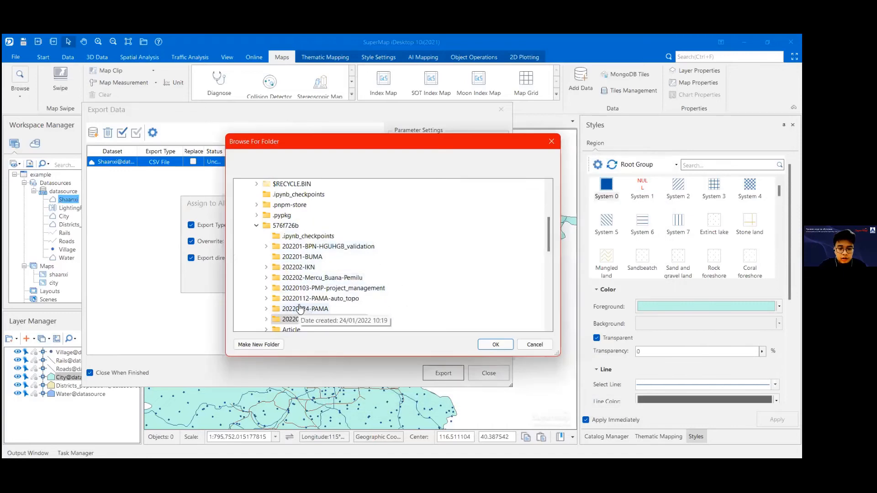
{"action": "scroll", "coordinate": [299, 309], "scroll_direction": "down", "scroll_amount": 2}
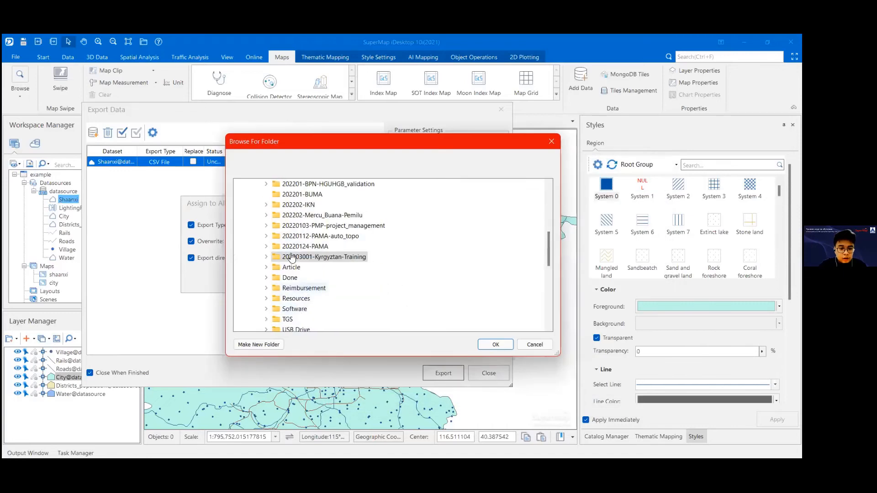
{"action": "left_click", "coordinate": [266, 257]}
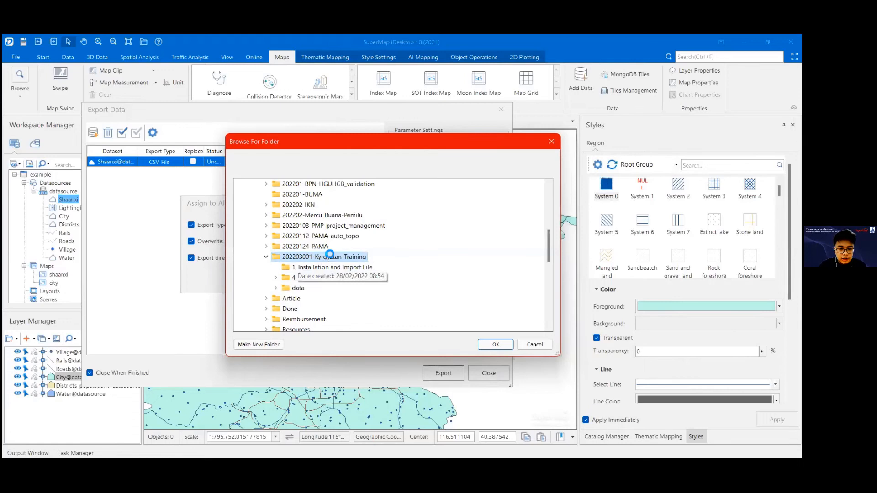
{"action": "right_click", "coordinate": [330, 256]}
{"action": "left_click", "coordinate": [301, 261]}
{"action": "left_click", "coordinate": [269, 345]}
{"action": "type", "text": "exam"}
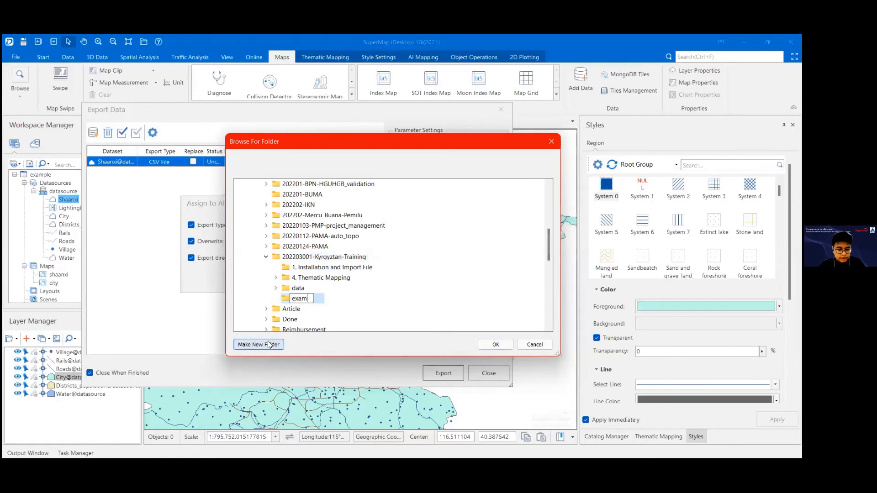
{"action": "type", "text": "ple"}
{"action": "key", "text": "Return"}
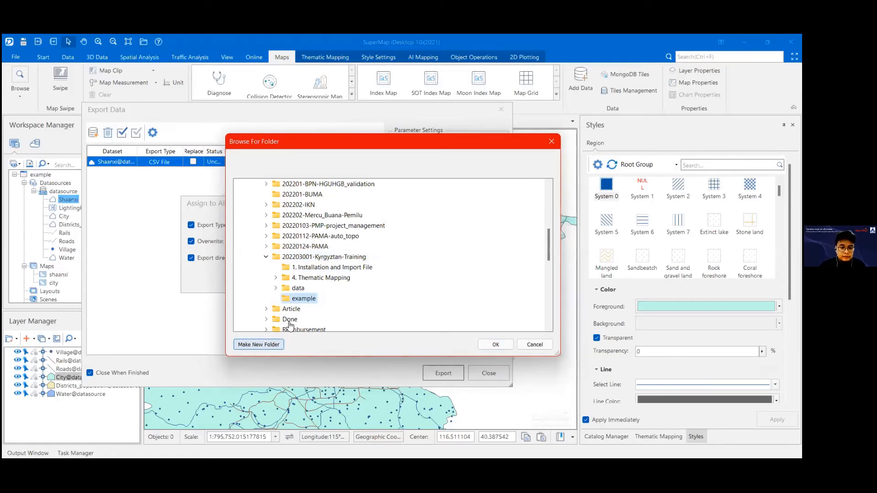
Step: Apply the Assign to All settings with the example folder as export directory, and widen the export list's columns
{"action": "left_click", "coordinate": [498, 344]}
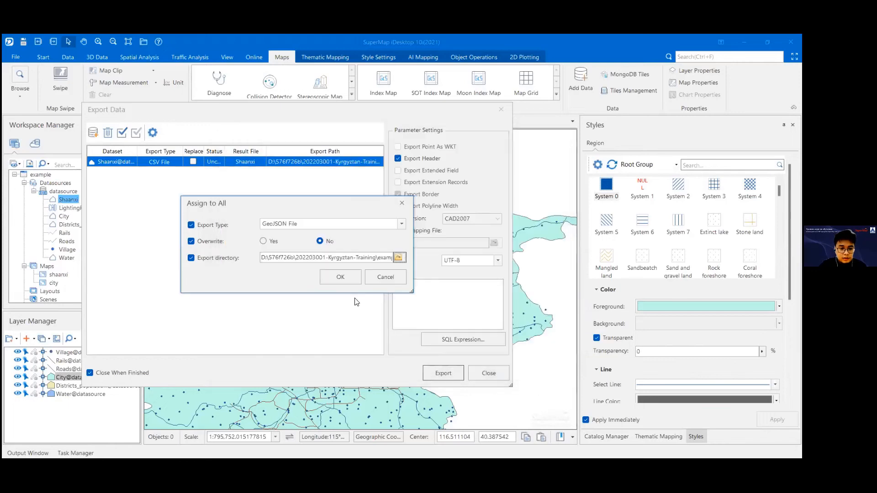
{"action": "left_click", "coordinate": [345, 274]}
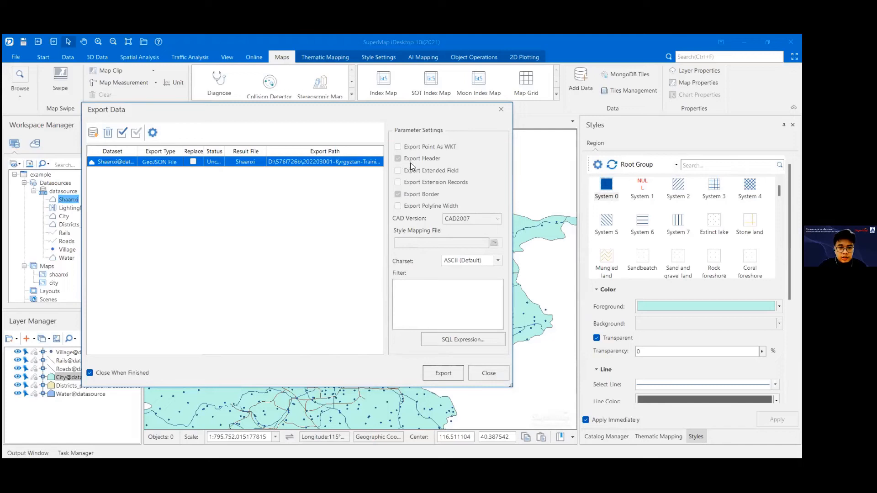
{"action": "mouse_move", "coordinate": [267, 153]}
{"action": "left_mouse_down"}
{"action": "mouse_move", "coordinate": [299, 153]}
{"action": "mouse_move", "coordinate": [270, 158]}
{"action": "left_mouse_up"}
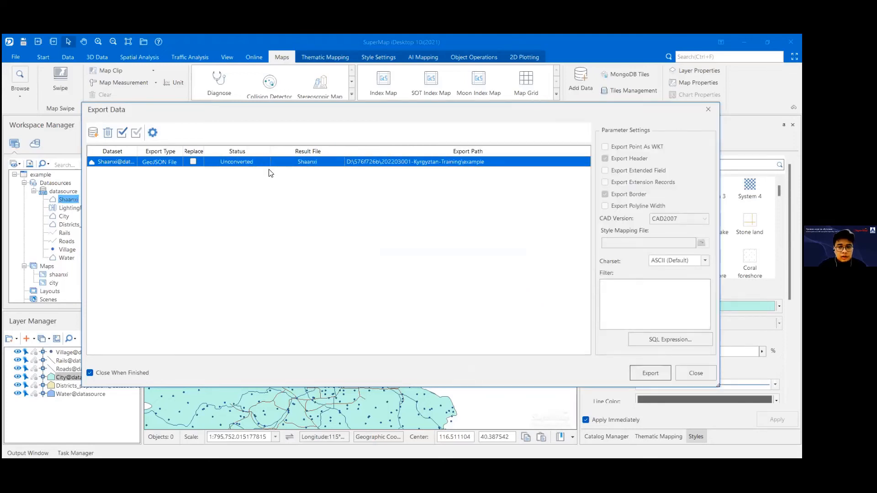
Step: Reselect the example folder inside 202203001-Kyrgyztan-Training as the Shaanxi dataset's export path
{"action": "left_click", "coordinate": [503, 163]}
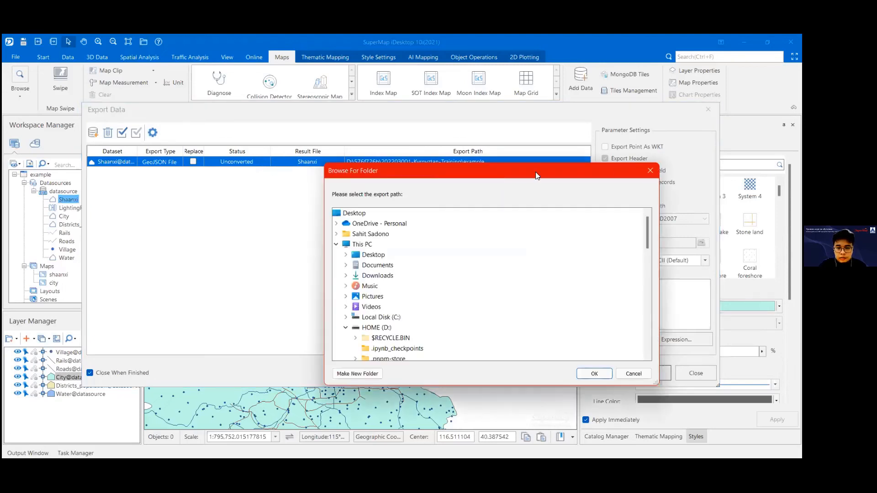
{"action": "left_click", "coordinate": [653, 174]}
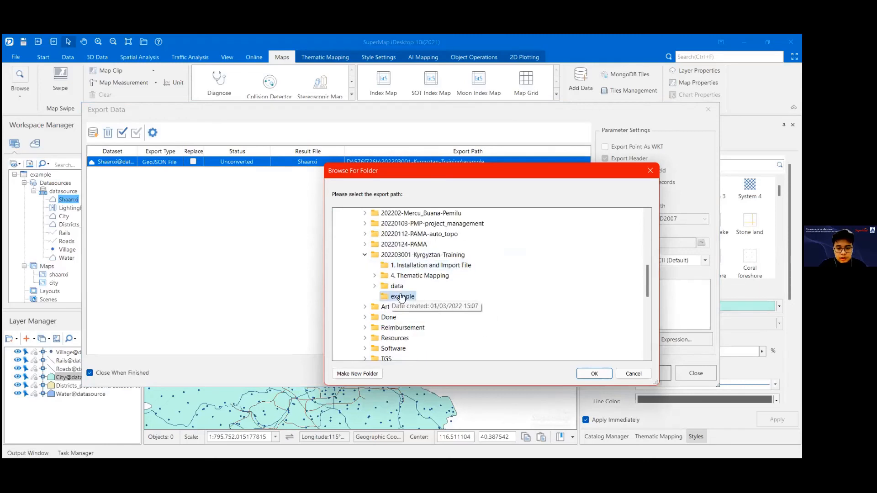
{"action": "left_click", "coordinate": [594, 373]}
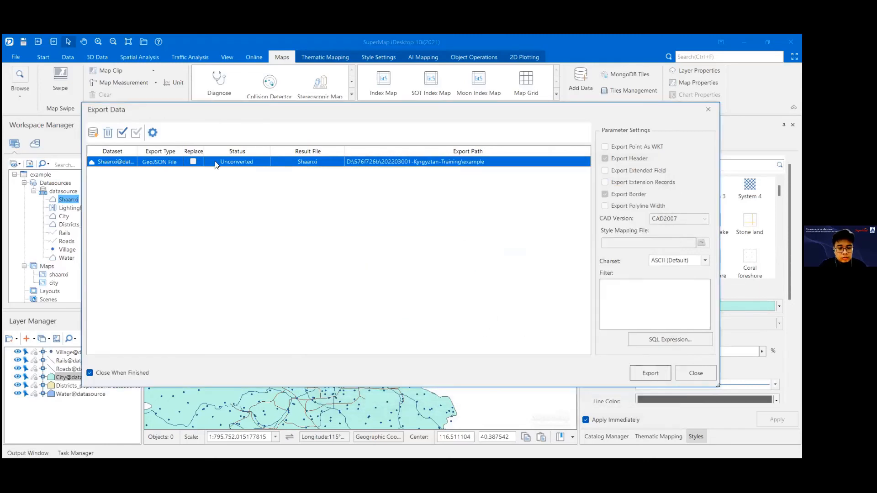
Step: Rename the Shaanxi dataset's result file as shaanxi in the export list
{"action": "left_click", "coordinate": [318, 162]}
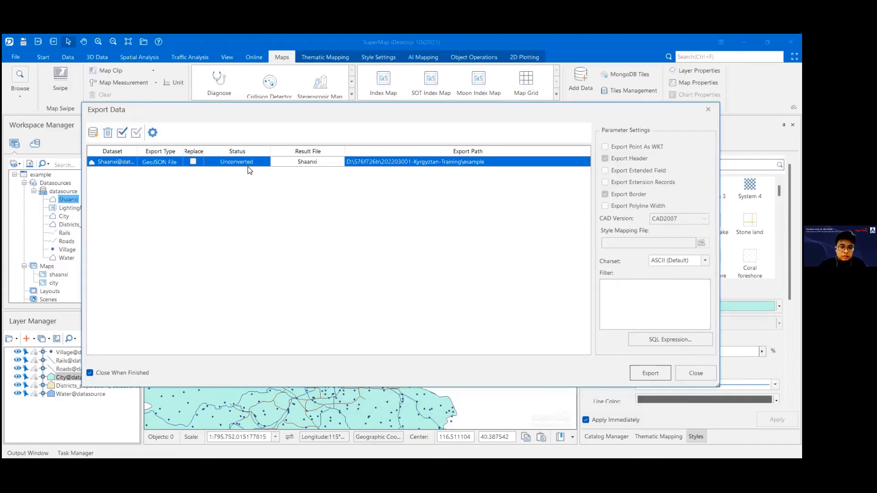
{"action": "left_click", "coordinate": [369, 165]}
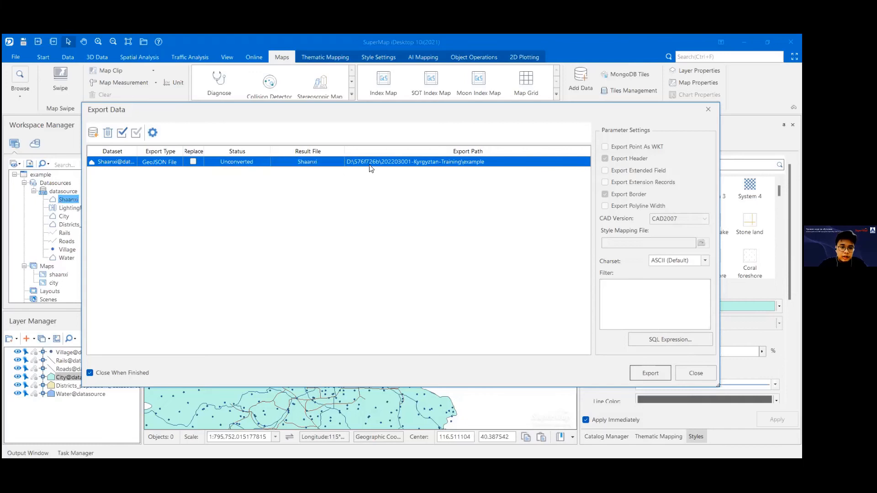
{"action": "left_click", "coordinate": [319, 164]}
{"action": "left_click", "coordinate": [301, 162]}
{"action": "key", "text": "BackSpace"}
{"action": "type", "text": "s"}
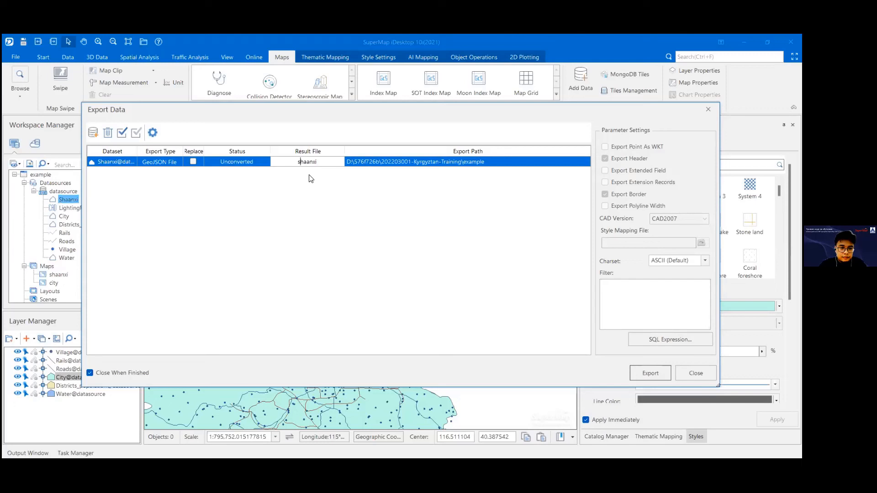
{"action": "left_click", "coordinate": [411, 162]}
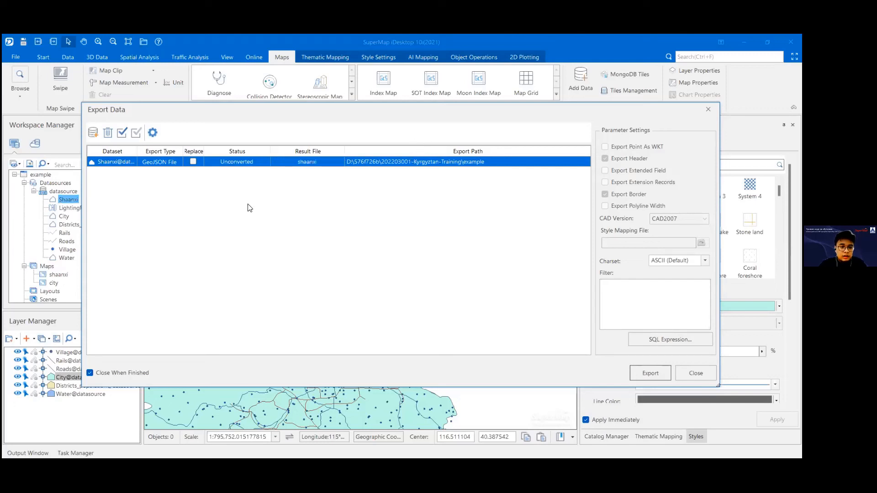
Step: Widen the Replace column of the export list and switch the dataset's replace option on and off again
{"action": "left_click_drag", "start_coordinate": [199, 151], "coordinate": [221, 151]}
{"action": "left_click", "coordinate": [204, 163]}
{"action": "left_click", "coordinate": [204, 162]}
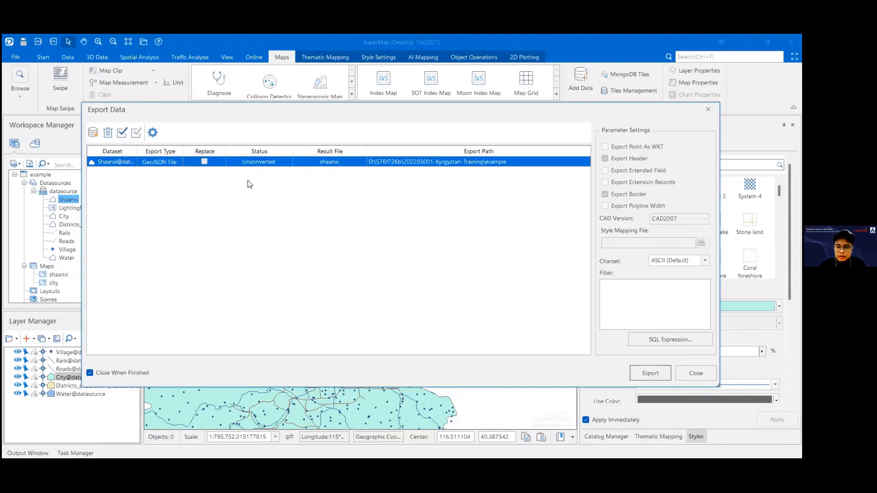